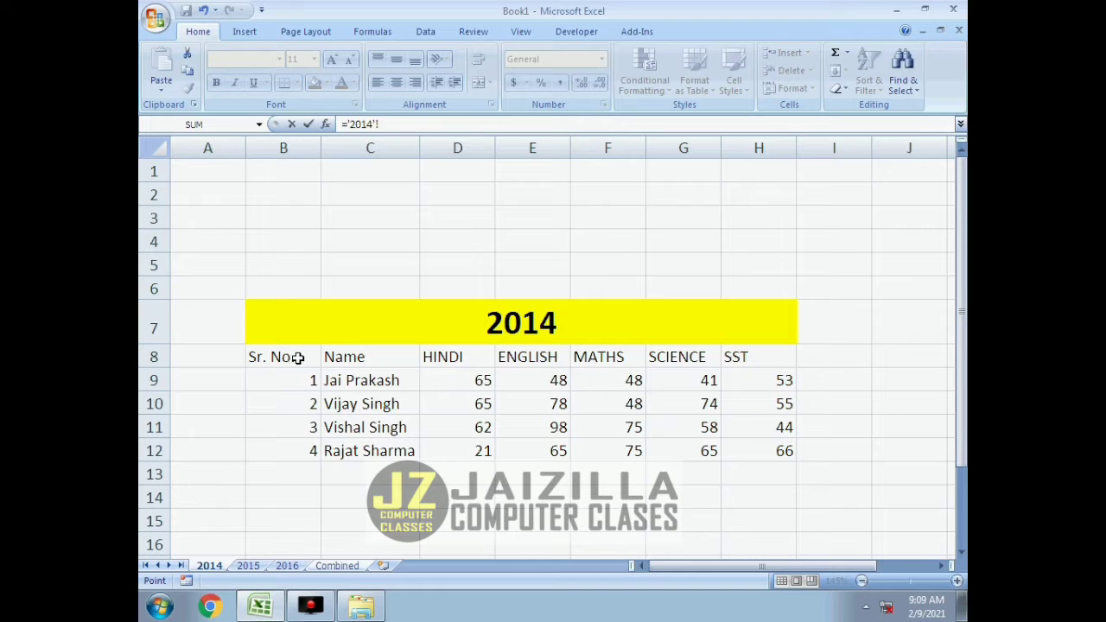
Link cell B8 of the Combined sheet to B8 on the 2014 sheet and fill the formula through H12.
click(297, 358)
key(Return)
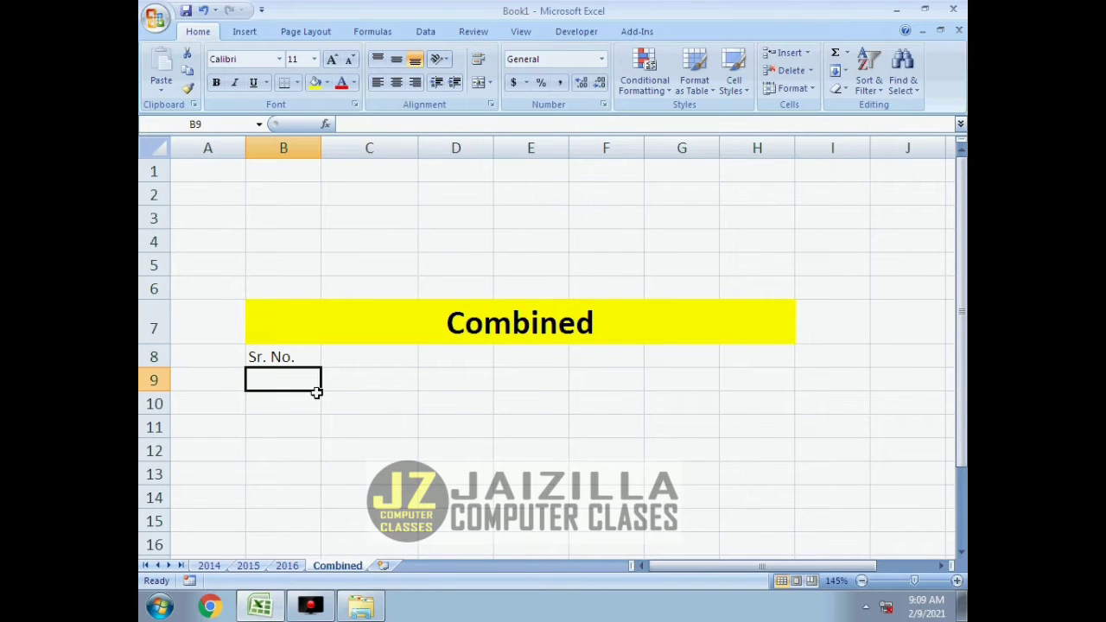
click(306, 357)
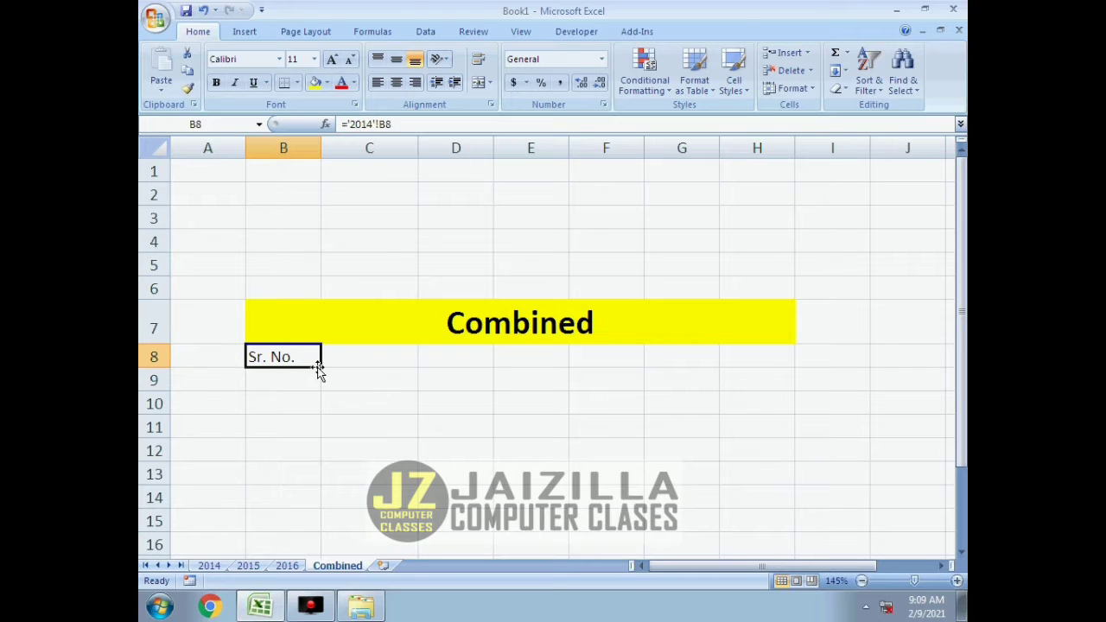
drag(321, 368, 776, 473)
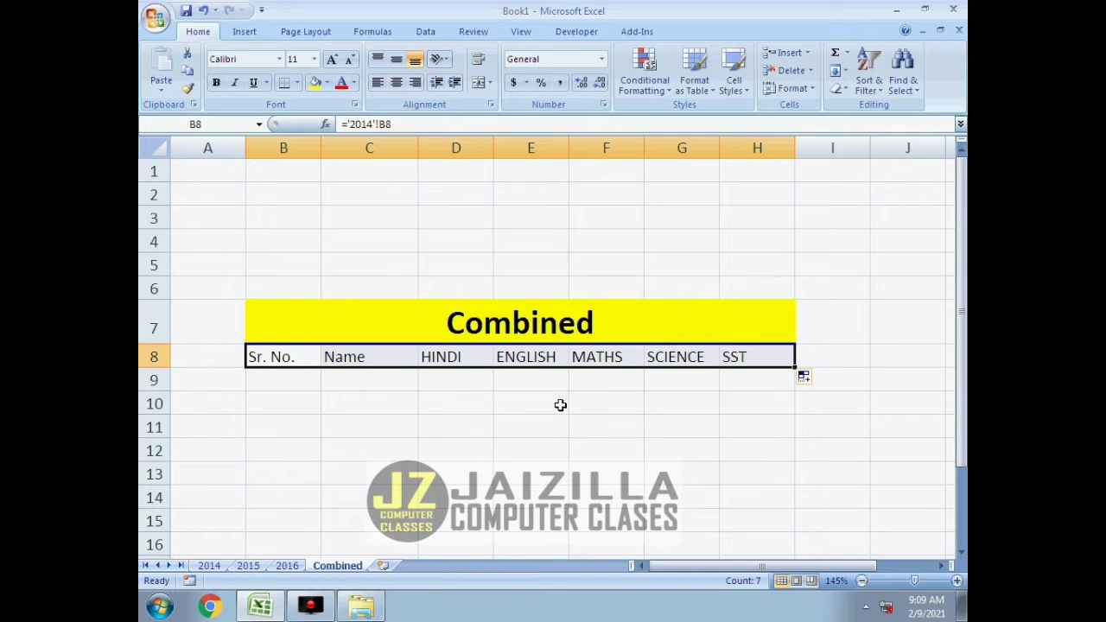
drag(795, 368, 795, 459)
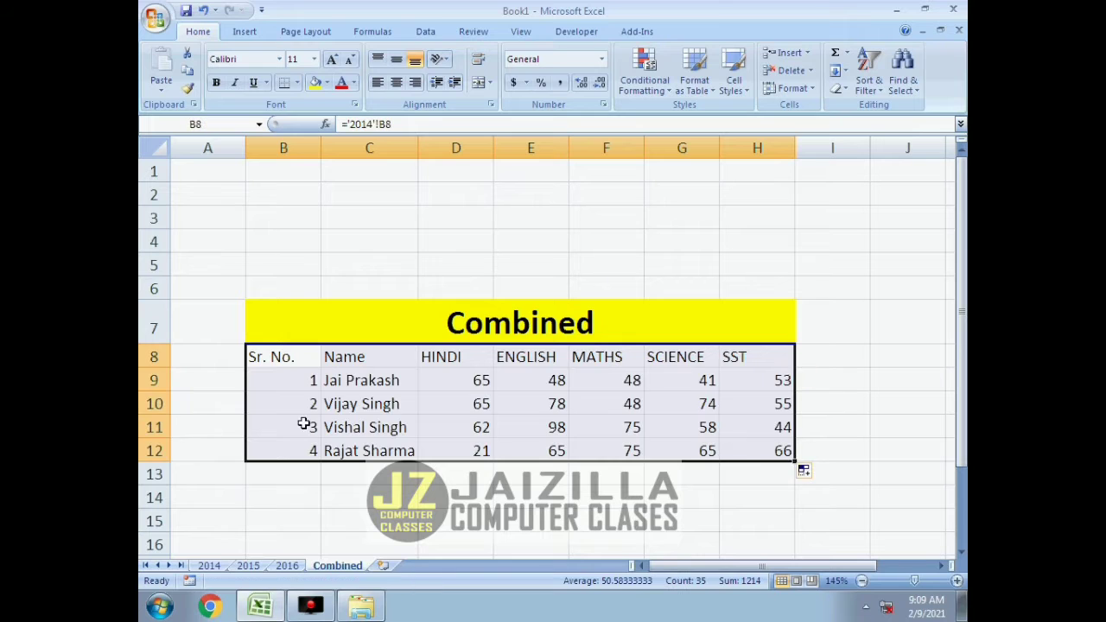
Check the copied formulas in C9 and B8, and clear the range B8:H12 on the Combined sheet.
click(344, 386)
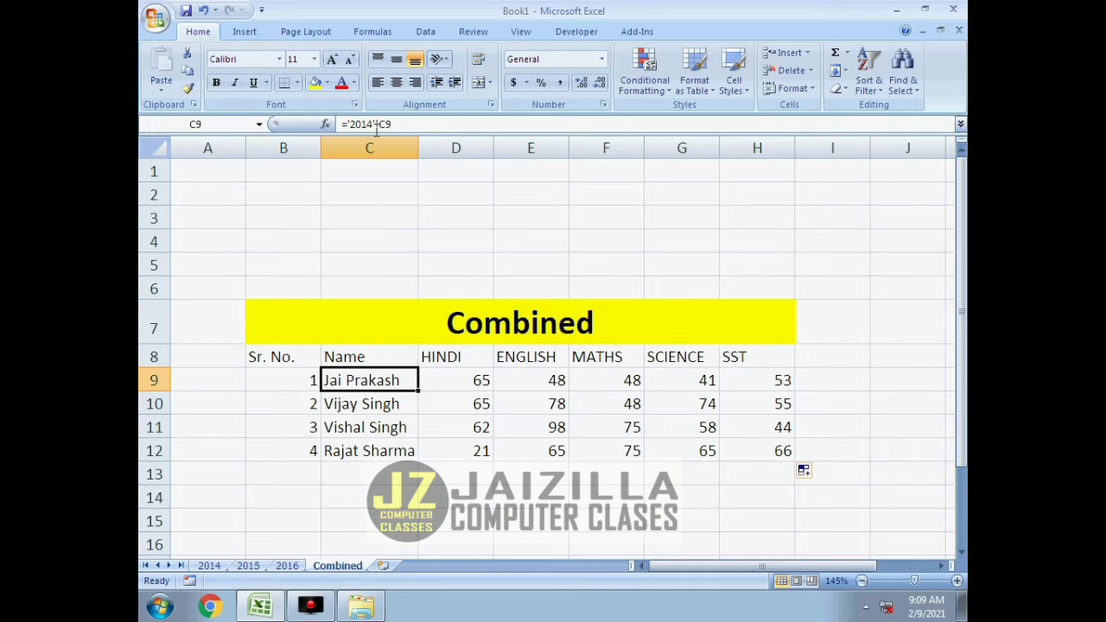
click(292, 354)
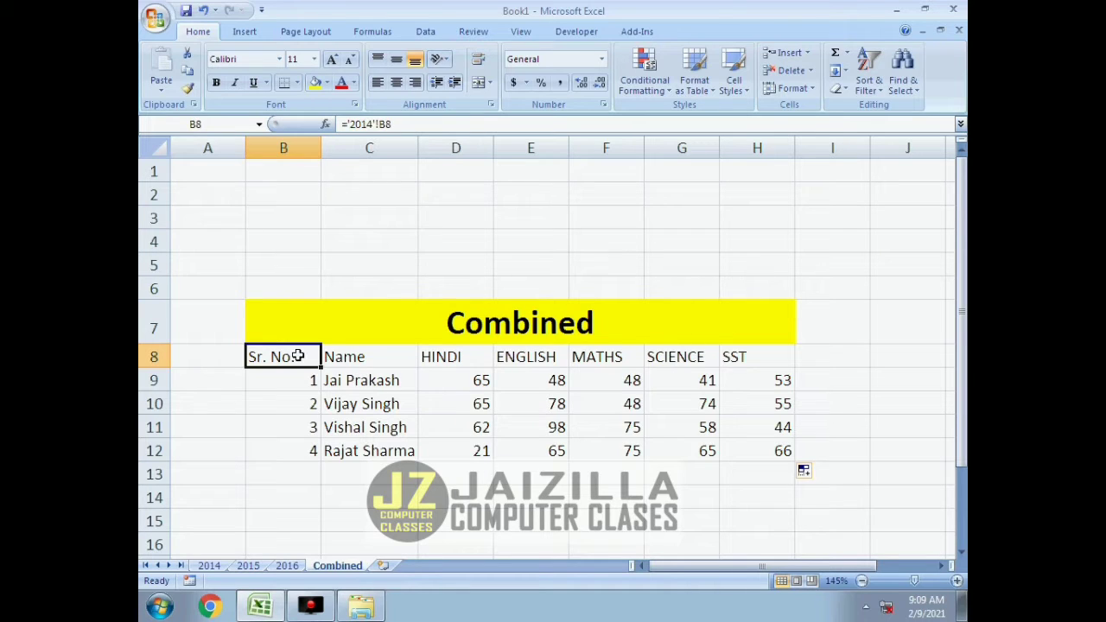
drag(298, 355, 790, 452)
key(Delete)
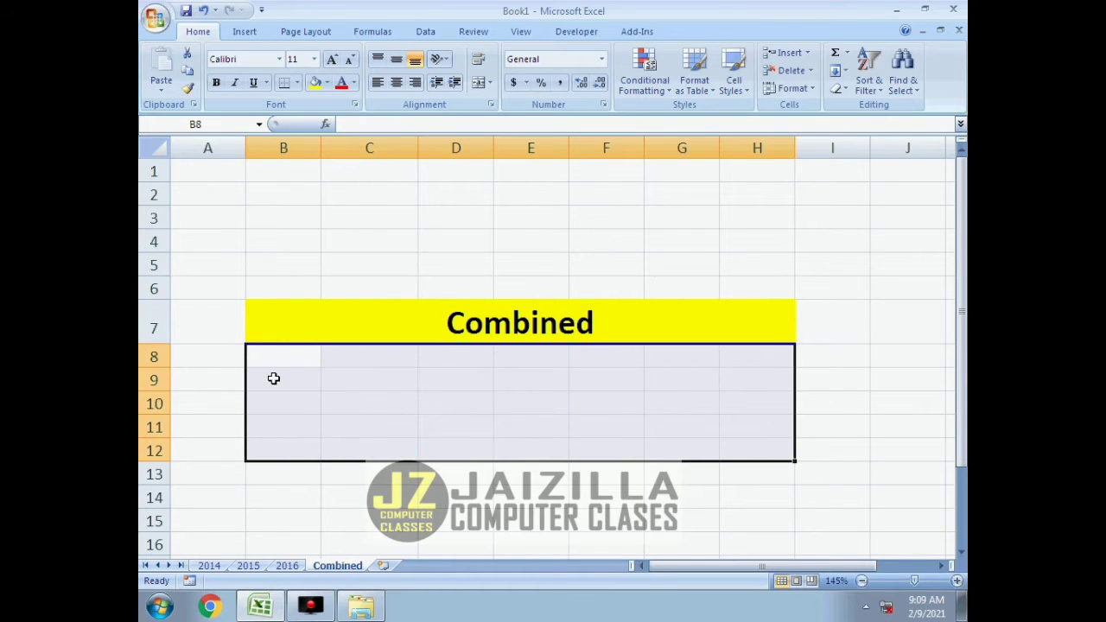
Link cell B8 of the Combined sheet to B8 on the 2014 sheet and fill it across to H8 for the headings.
click(288, 347)
text(=)
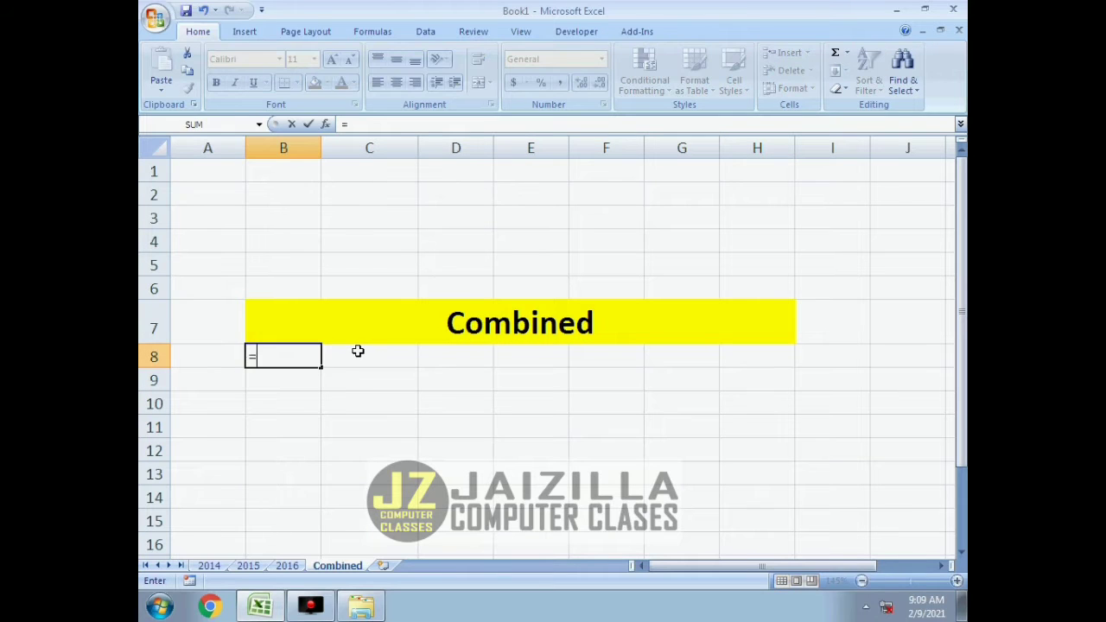
click(209, 567)
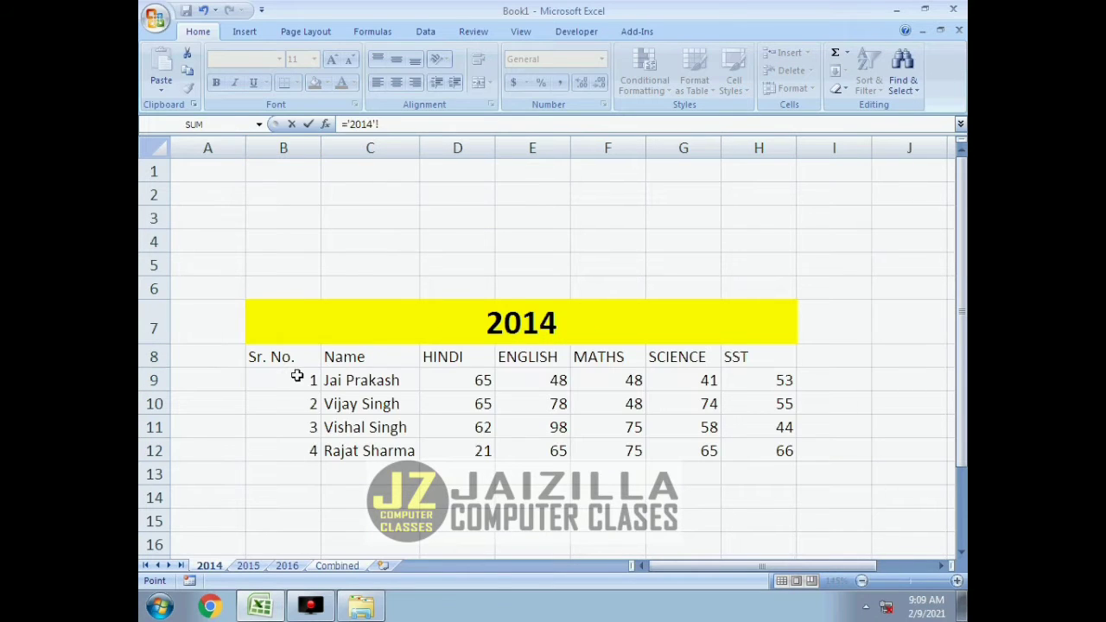
click(293, 357)
key(Return)
click(306, 355)
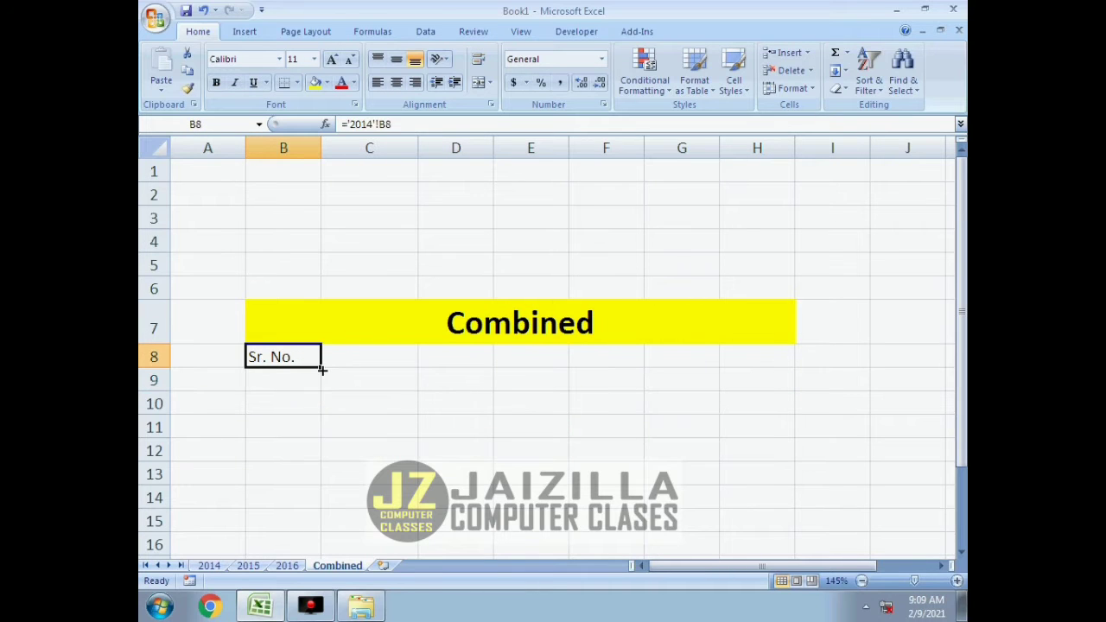
drag(321, 369, 759, 366)
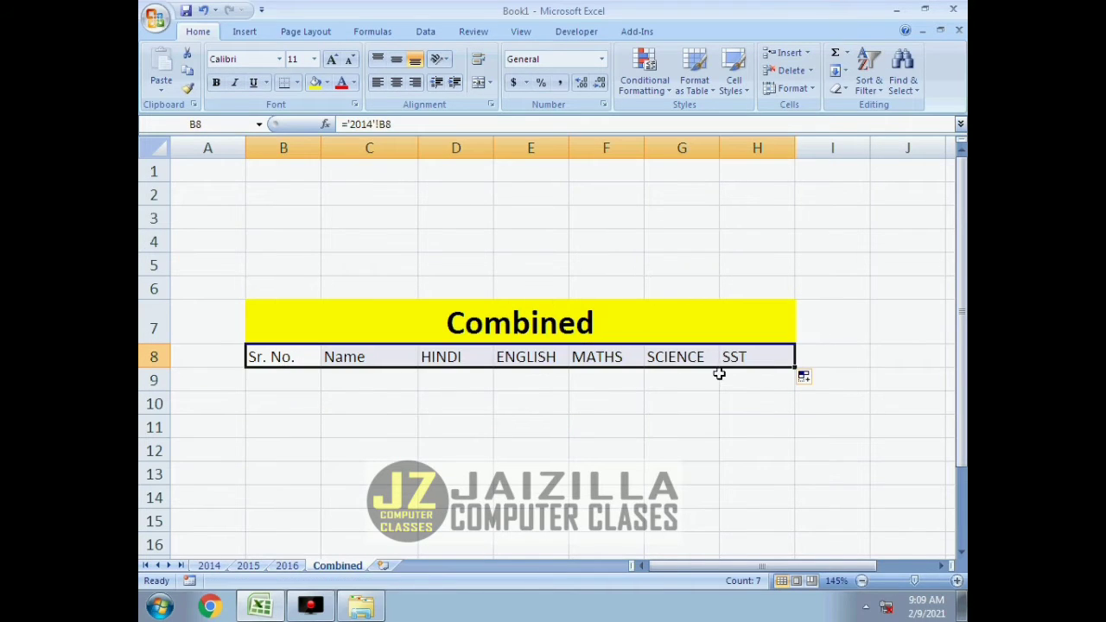
Link cell B9 to B9 on the 2014 sheet, filling the serial numbers down to B12 and leaving B13 empty.
click(590, 385)
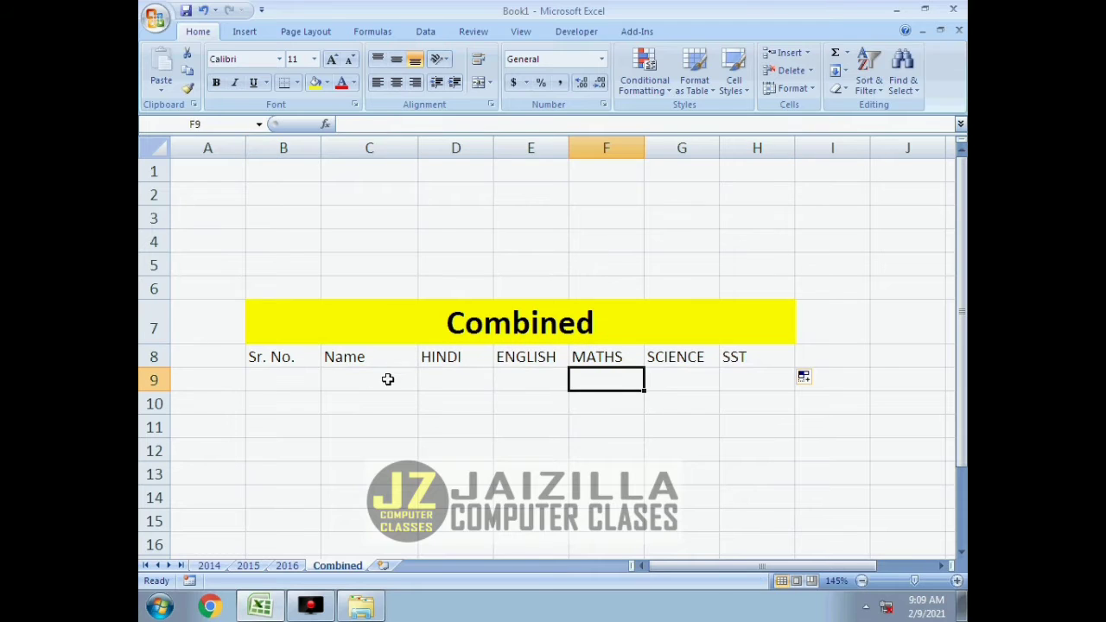
click(295, 386)
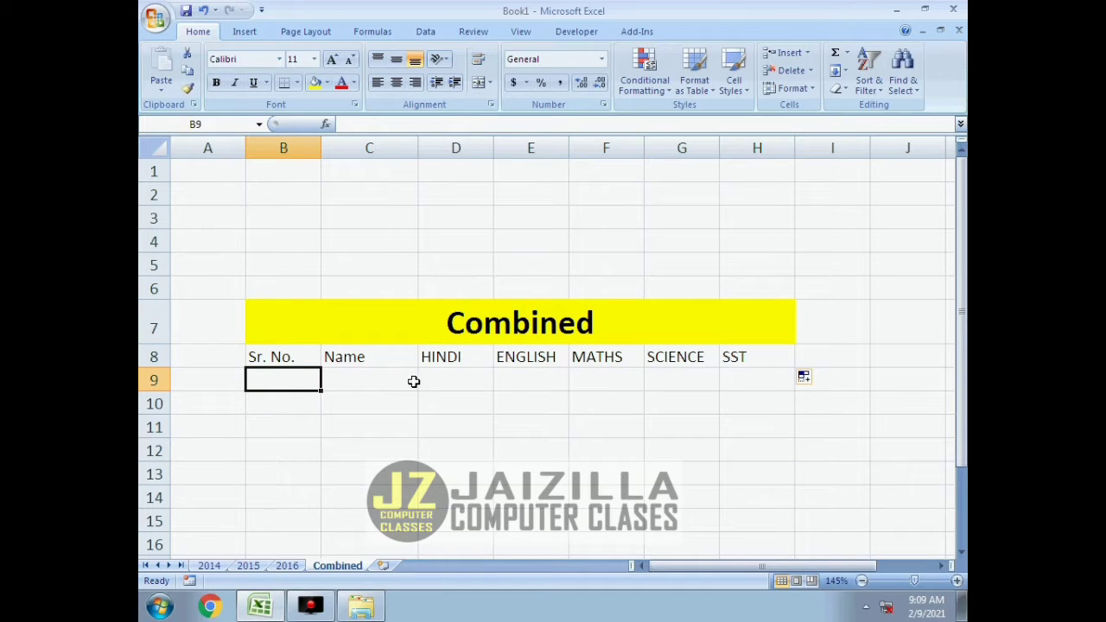
text(=)
click(211, 566)
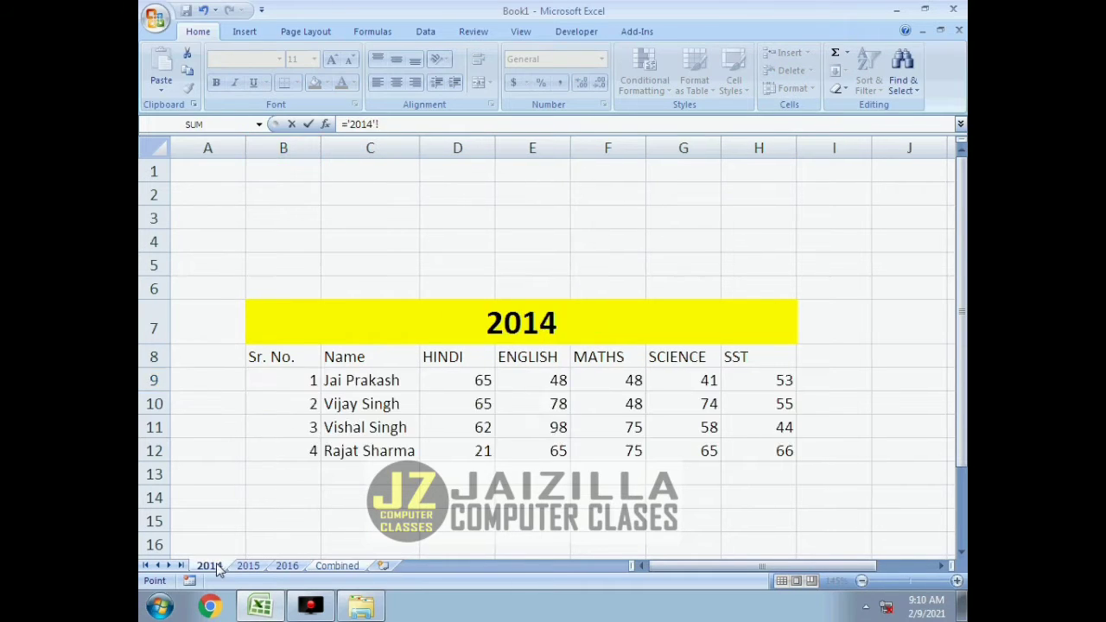
click(311, 383)
key(Return)
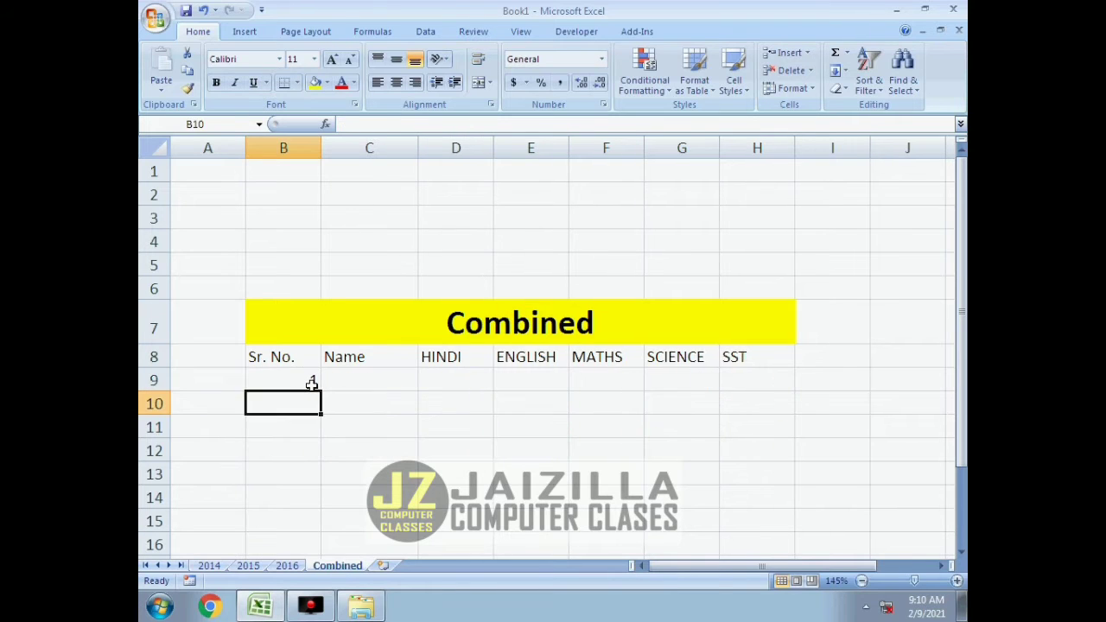
click(312, 384)
drag(319, 390, 314, 476)
click(308, 476)
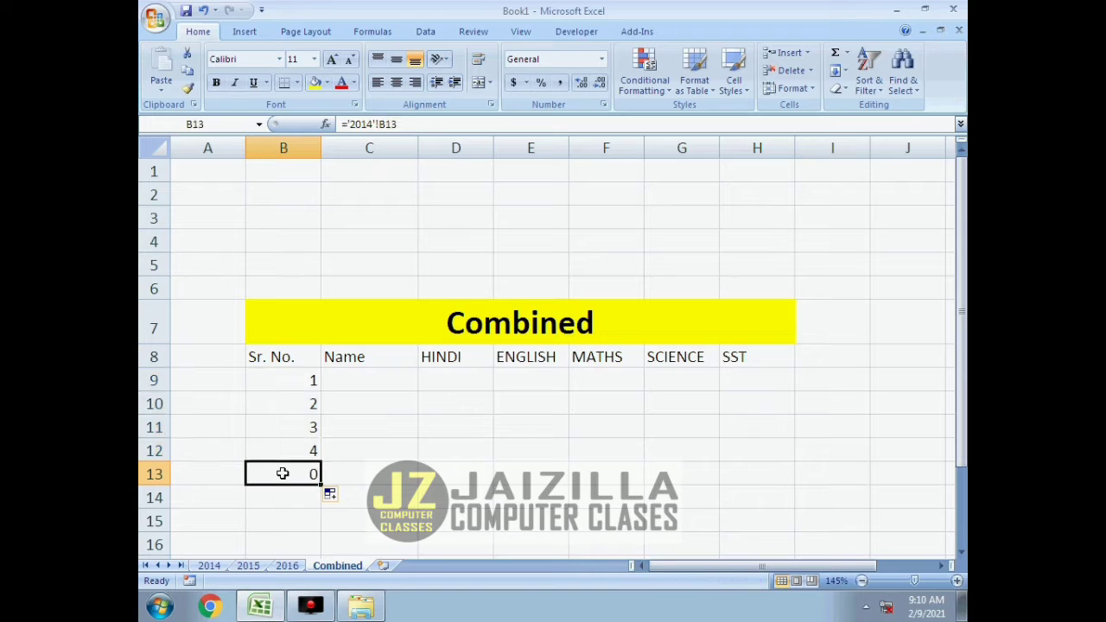
key(Delete)
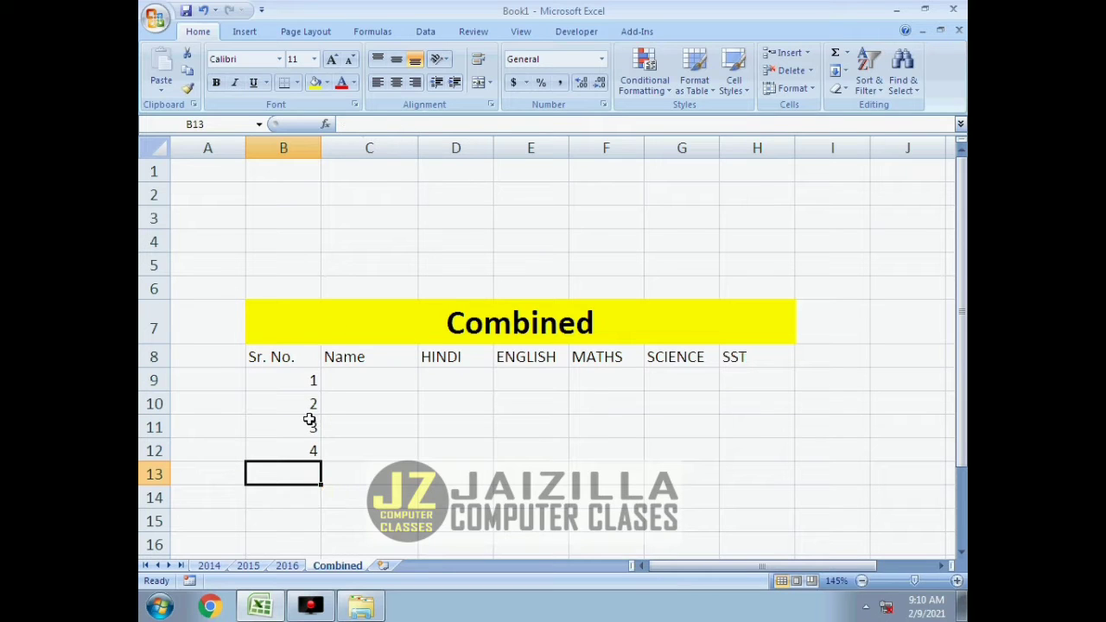
Fill the links in B9:B12 across to column H and clear the marks in D9:H12, keeping the names.
drag(314, 383, 774, 482)
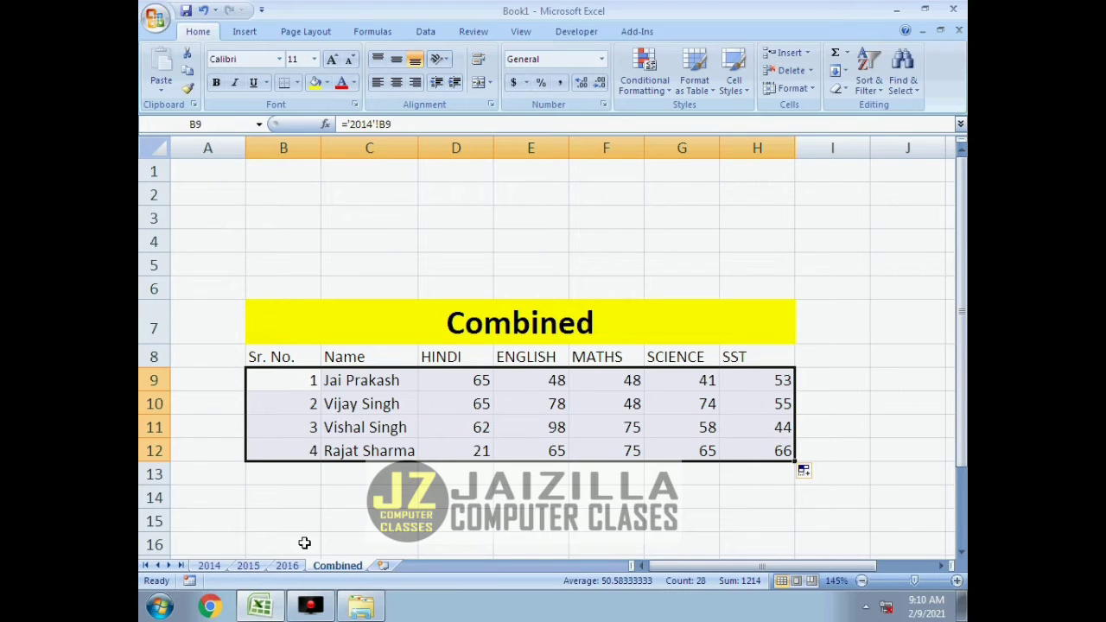
click(333, 543)
drag(450, 383, 780, 453)
key(Delete)
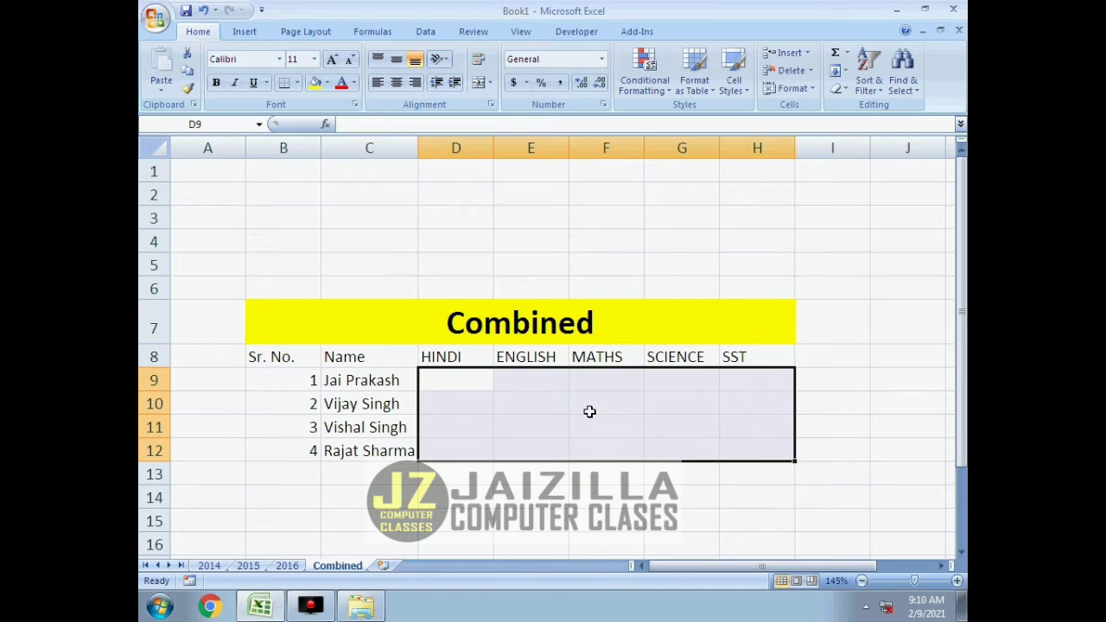
Enter a formula in D9 of the Combined sheet that adds cell D9 from the 2014, 2015 and 2016 sheets.
click(470, 382)
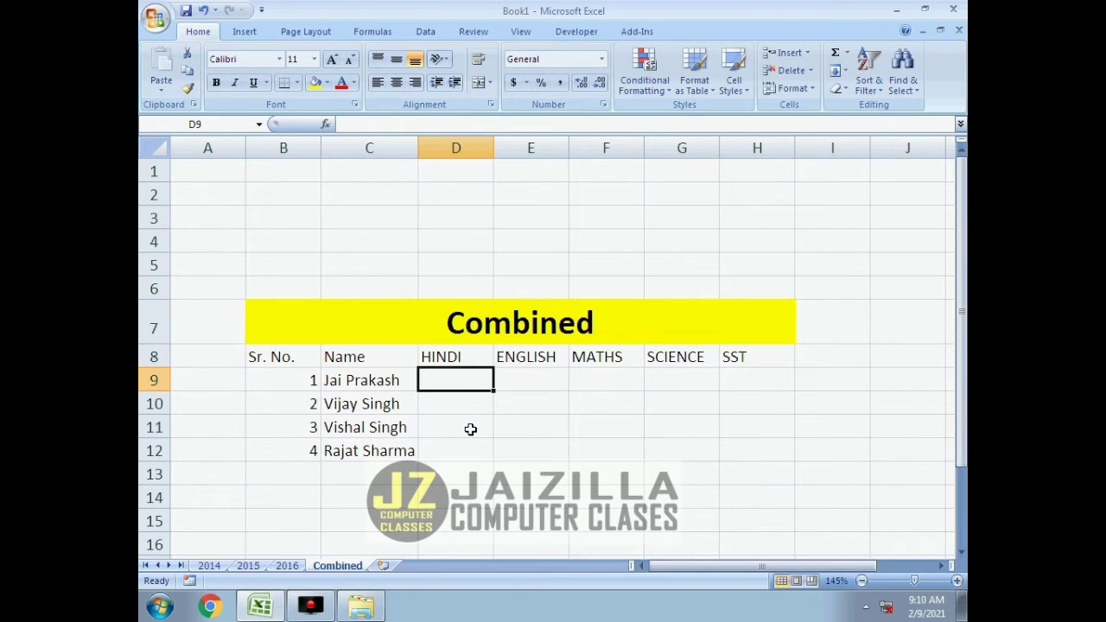
text(=)
click(209, 565)
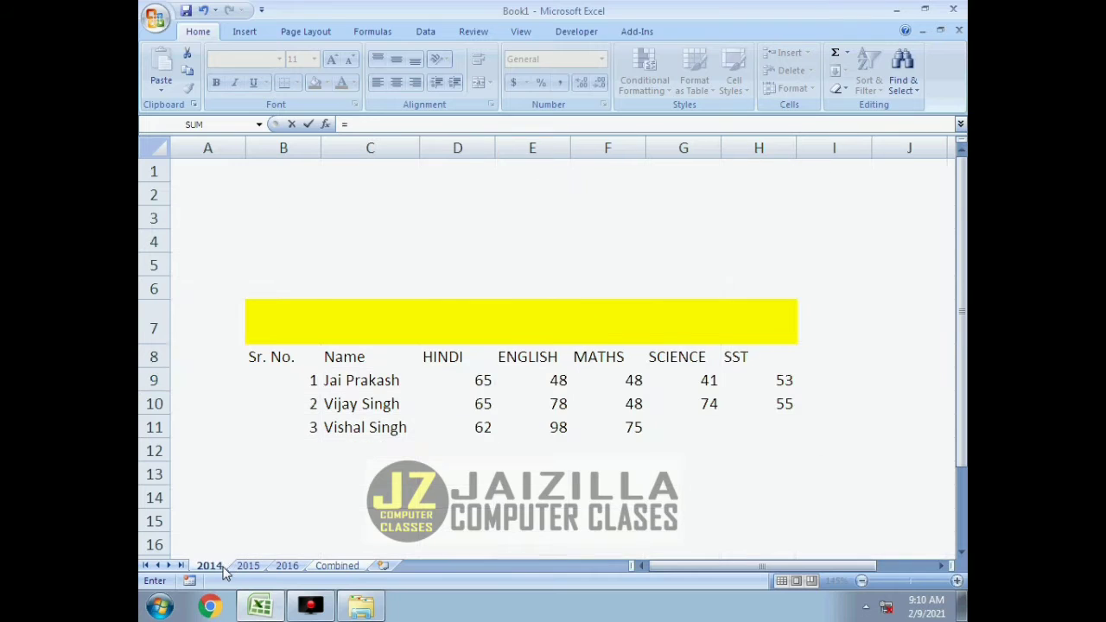
click(459, 378)
text(+)
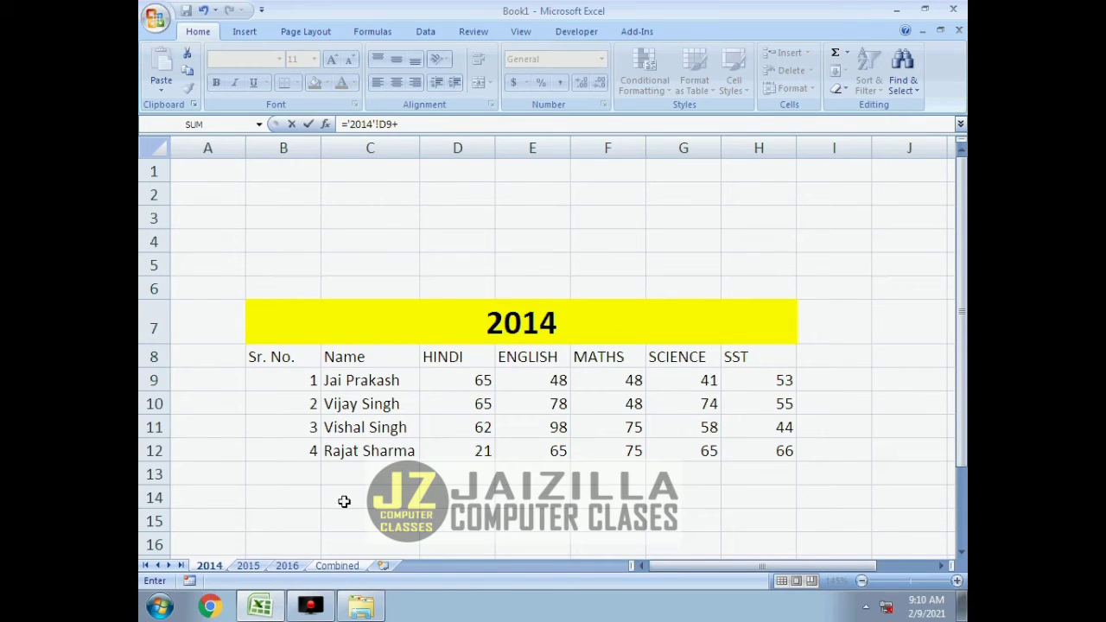
click(248, 565)
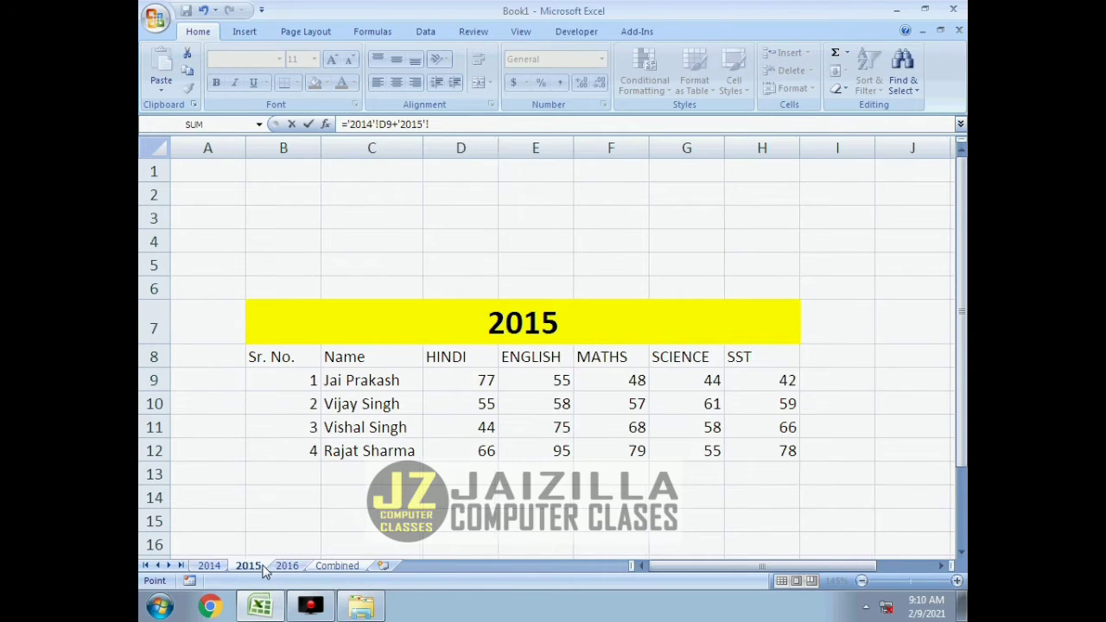
click(456, 385)
text(+)
click(288, 565)
click(458, 380)
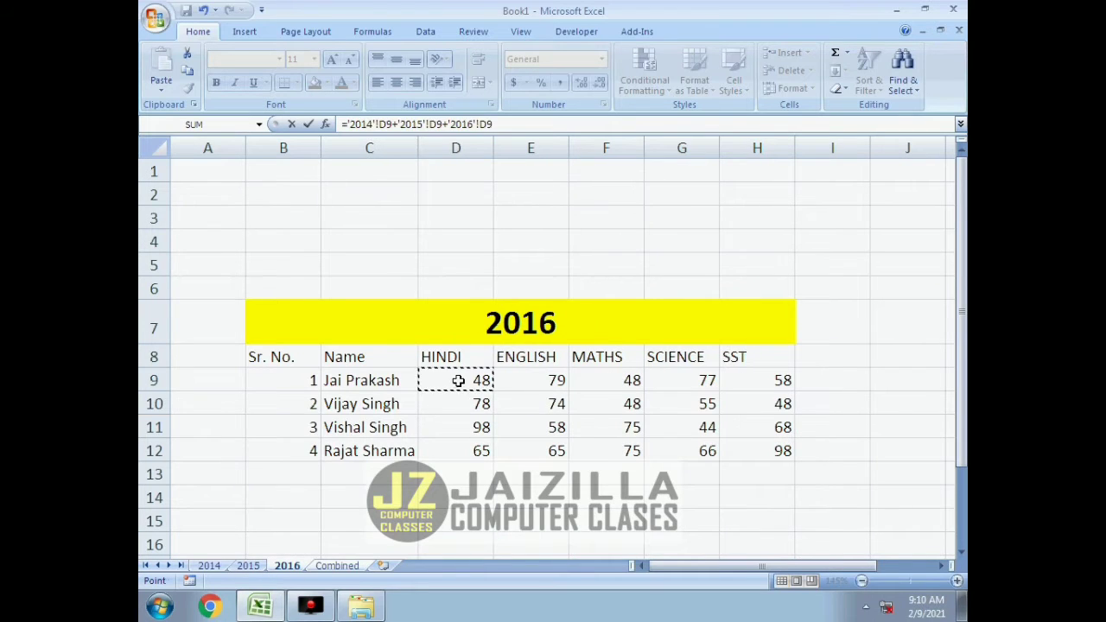
key(Return)
Fill the three-year sum formula from D9 across and down through H12 for all subjects and students.
click(458, 381)
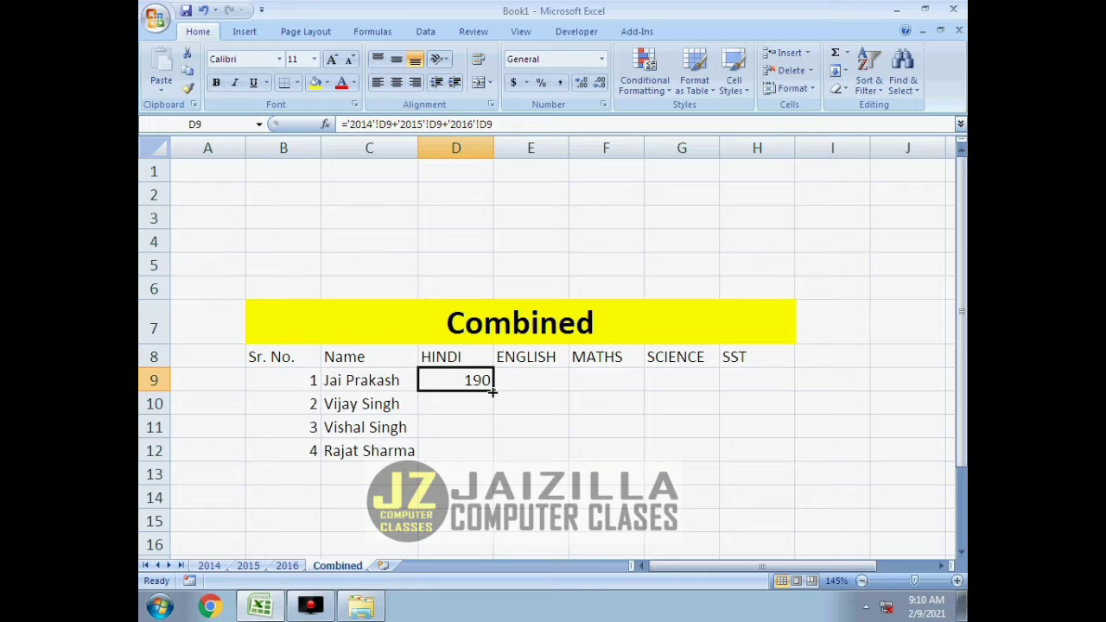
drag(492, 391, 764, 459)
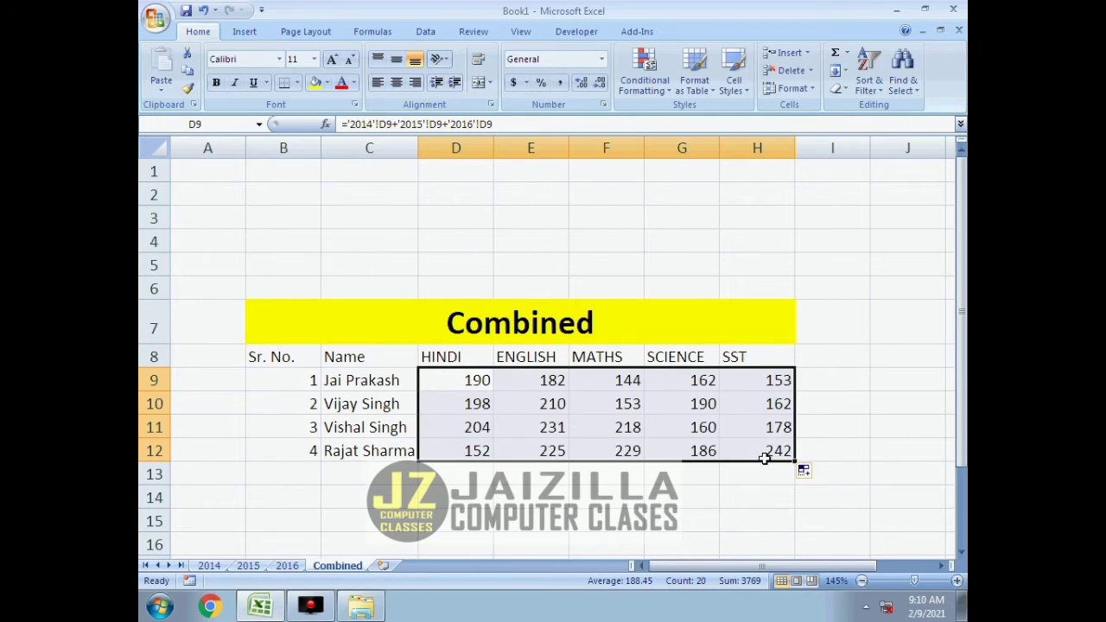
click(852, 411)
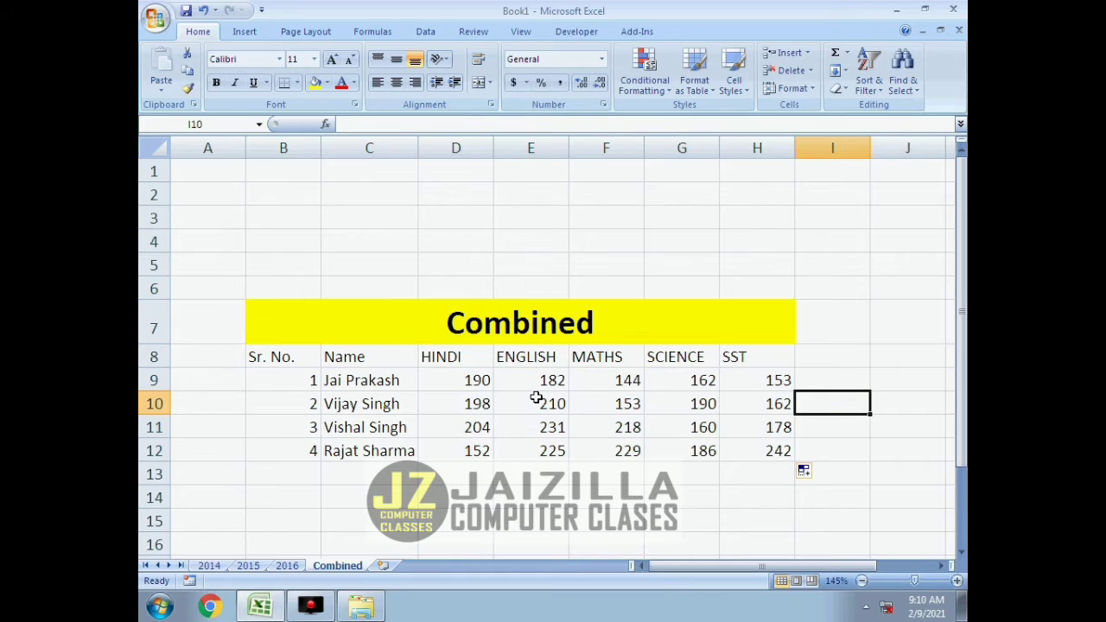
Inspect the sum formulas in several cells of the HINDI and ENGLISH columns on the Combined sheet.
click(556, 380)
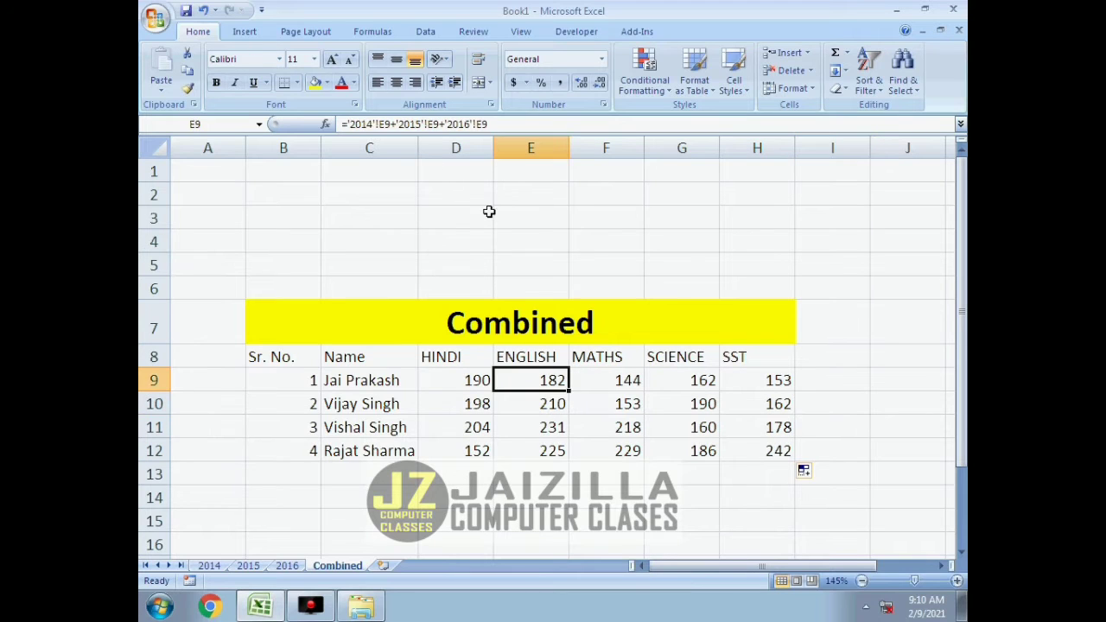
click(475, 385)
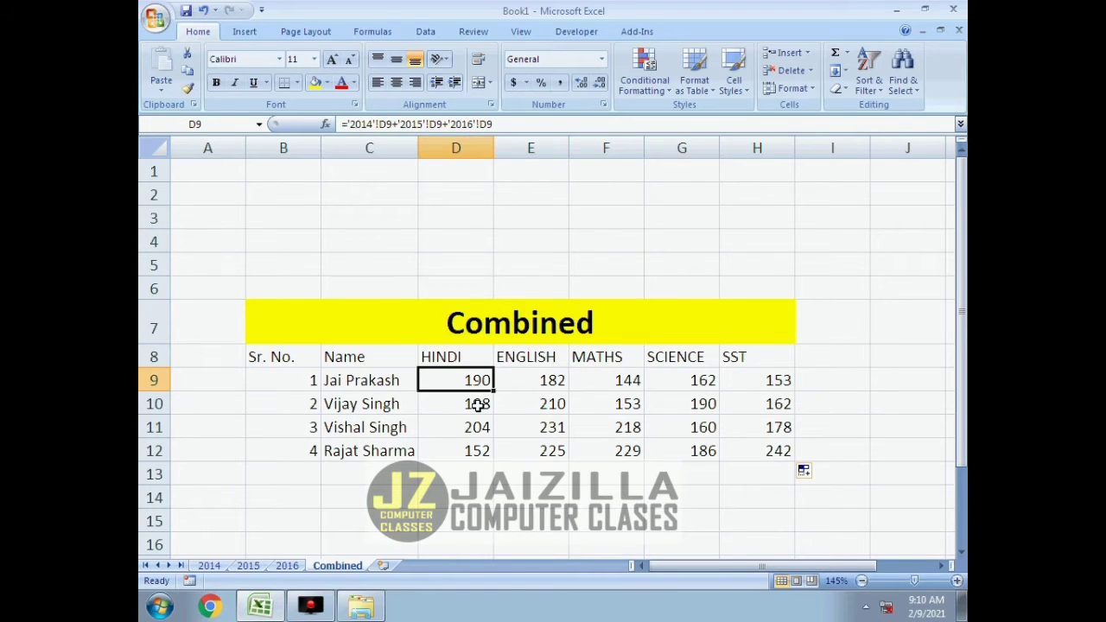
click(478, 405)
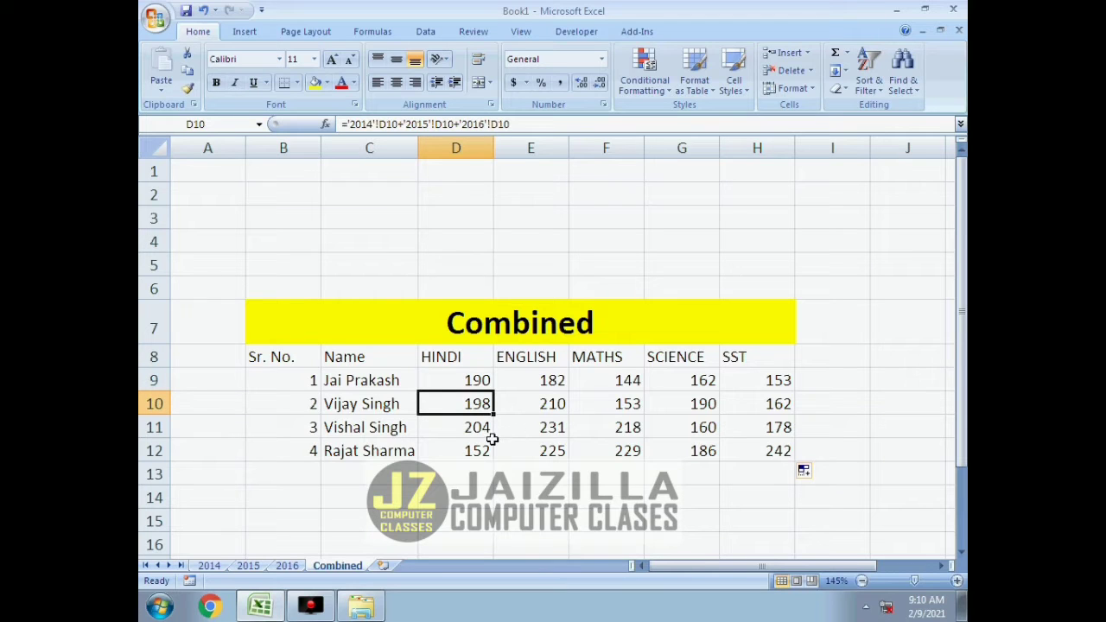
click(486, 430)
click(524, 435)
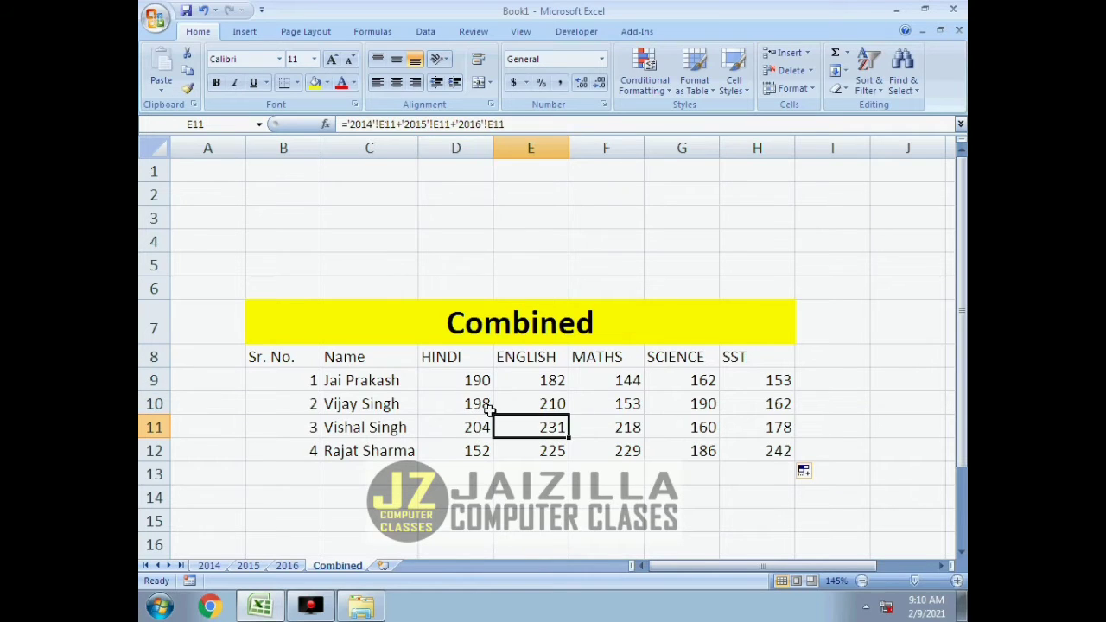
click(480, 379)
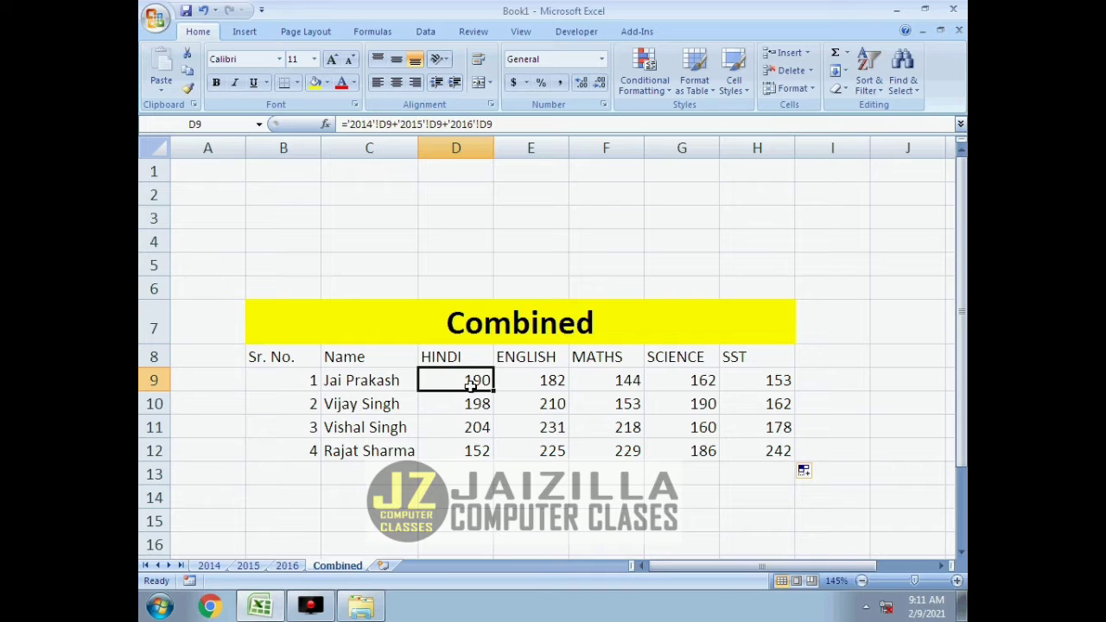
Set the first student's HINDI mark in D9 on the 2014 sheet to 10 and check the Combined sheet.
click(212, 566)
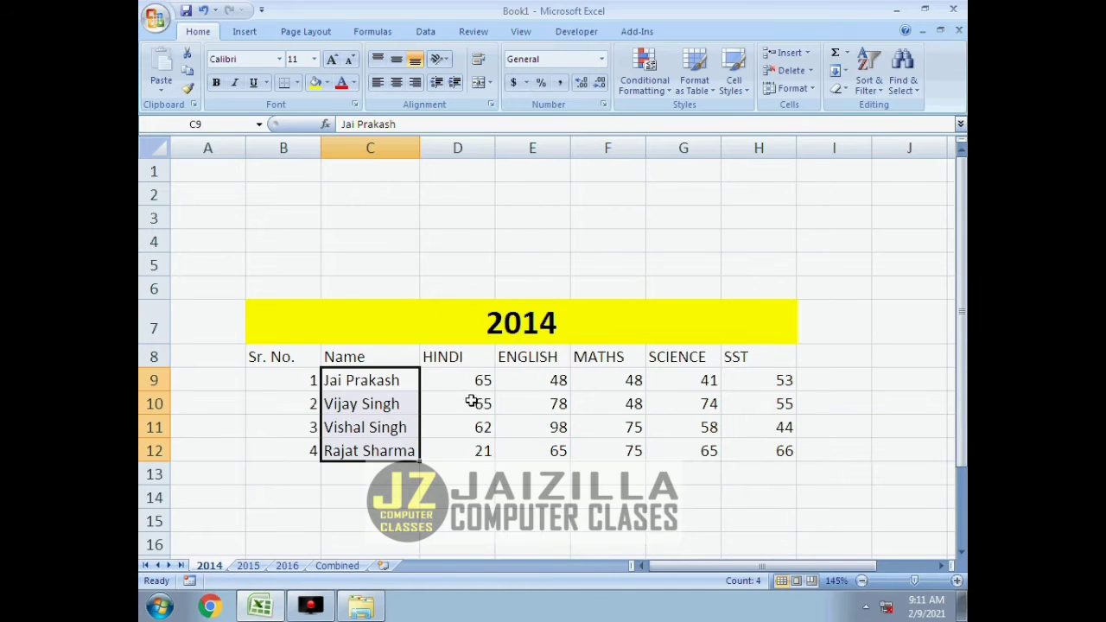
key(Right)
text(10)
key(Return)
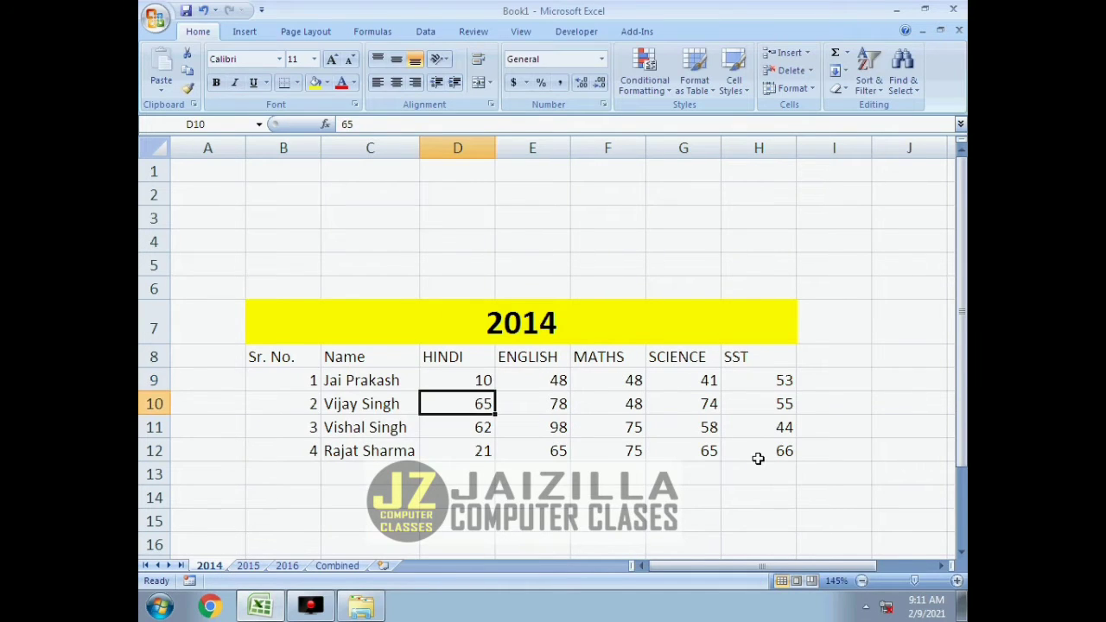
click(339, 567)
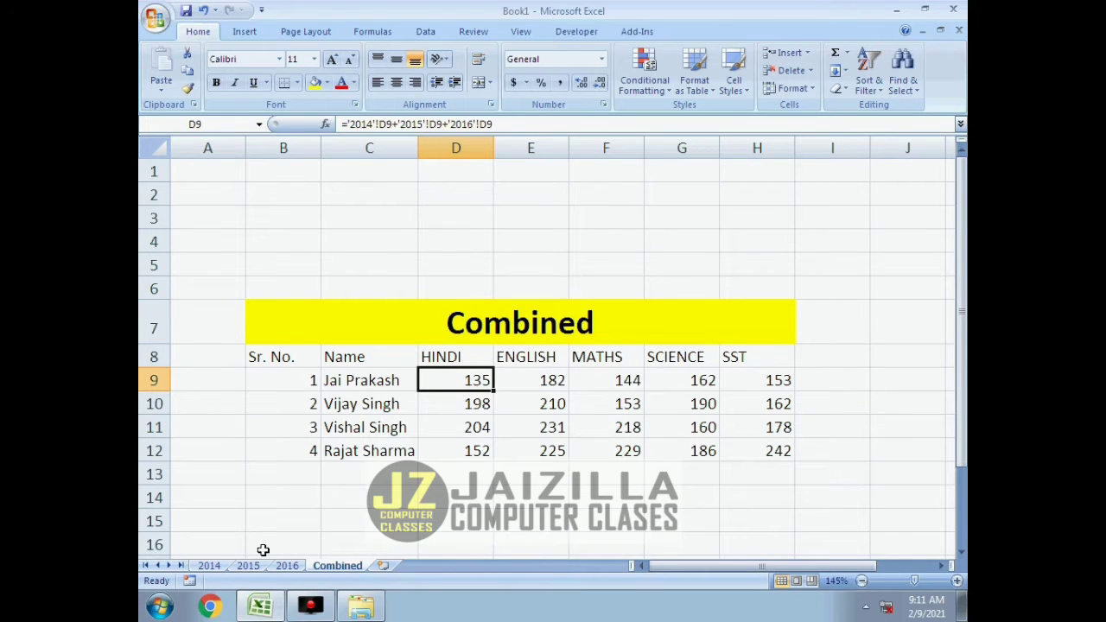
Set the first student's HINDI mark in D9 on the 2014 sheet to 5 and check the Combined sheet.
click(210, 566)
click(474, 378)
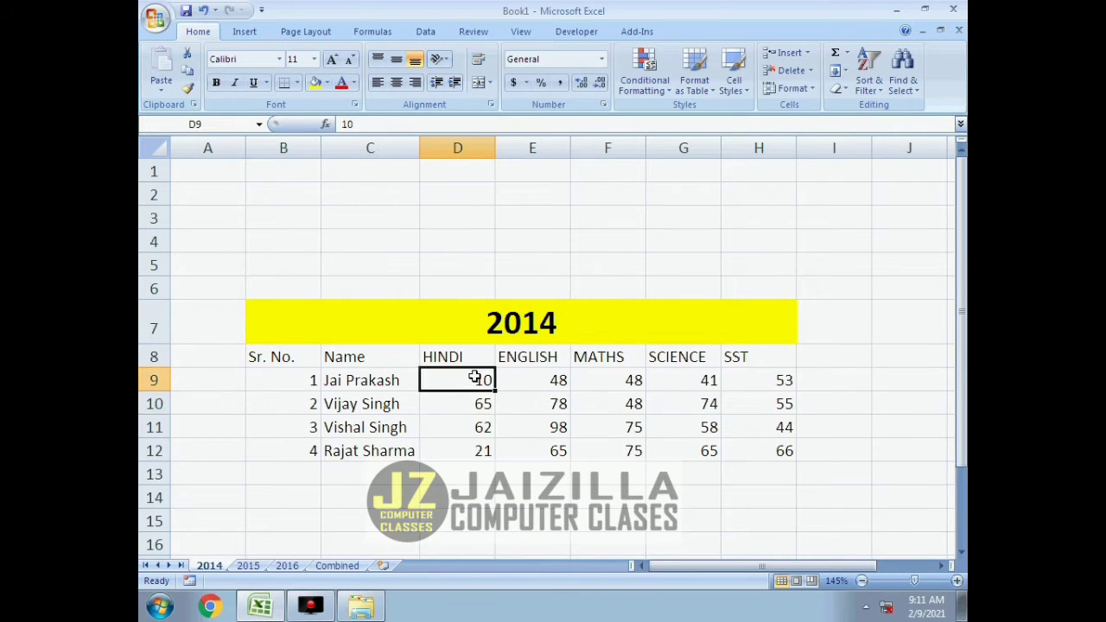
text(5)
key(Return)
click(339, 566)
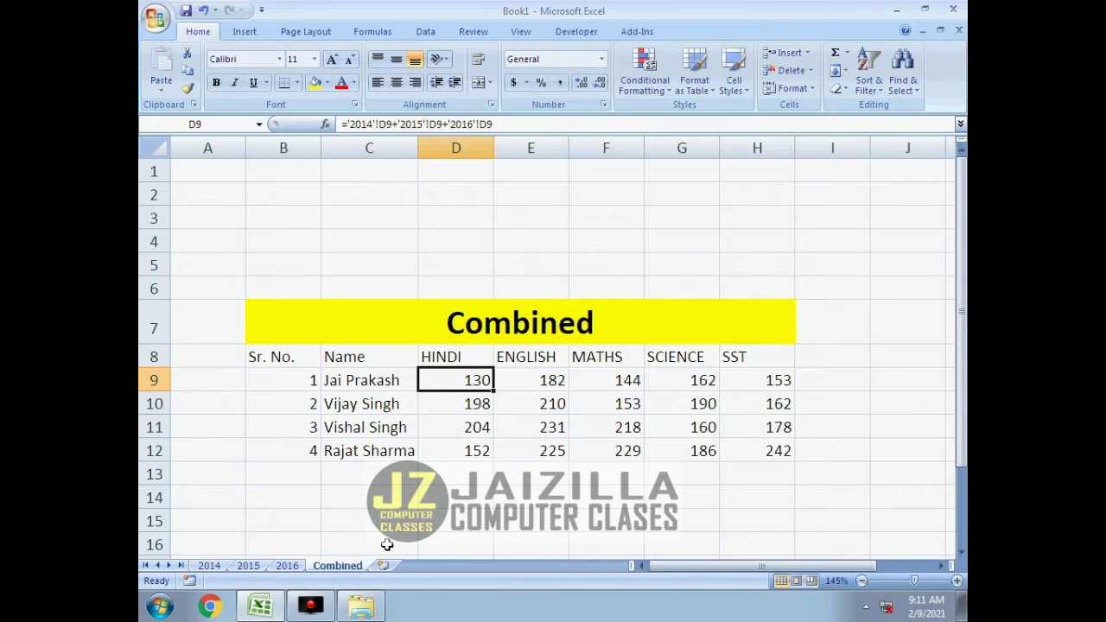
Set the first student's HINDI mark in D9 on the 2014 sheet to 55 and check the Combined sheet.
click(210, 566)
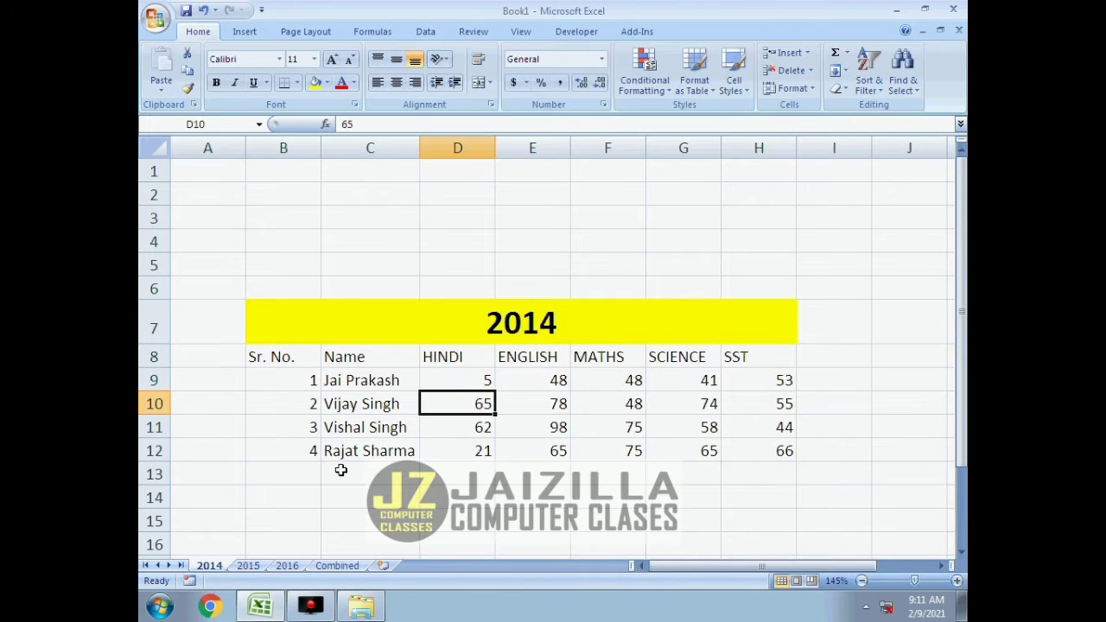
click(473, 385)
text(55)
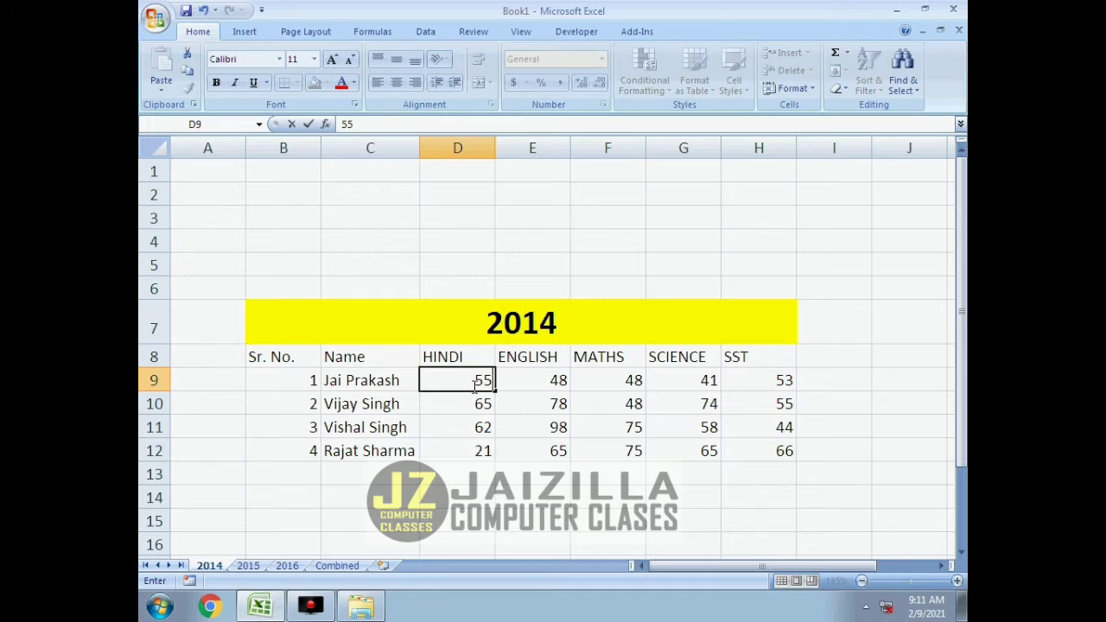
key(Return)
click(333, 567)
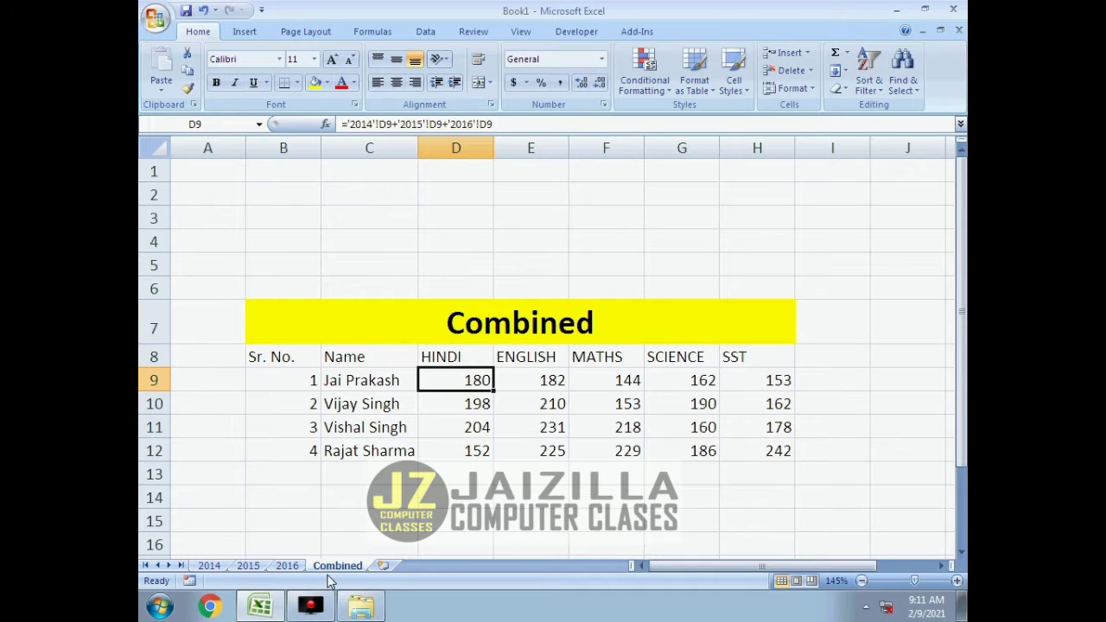
Set the fourth student's SST mark in H12 on the 2016 sheet to 48 and check the Combined sheet.
click(766, 450)
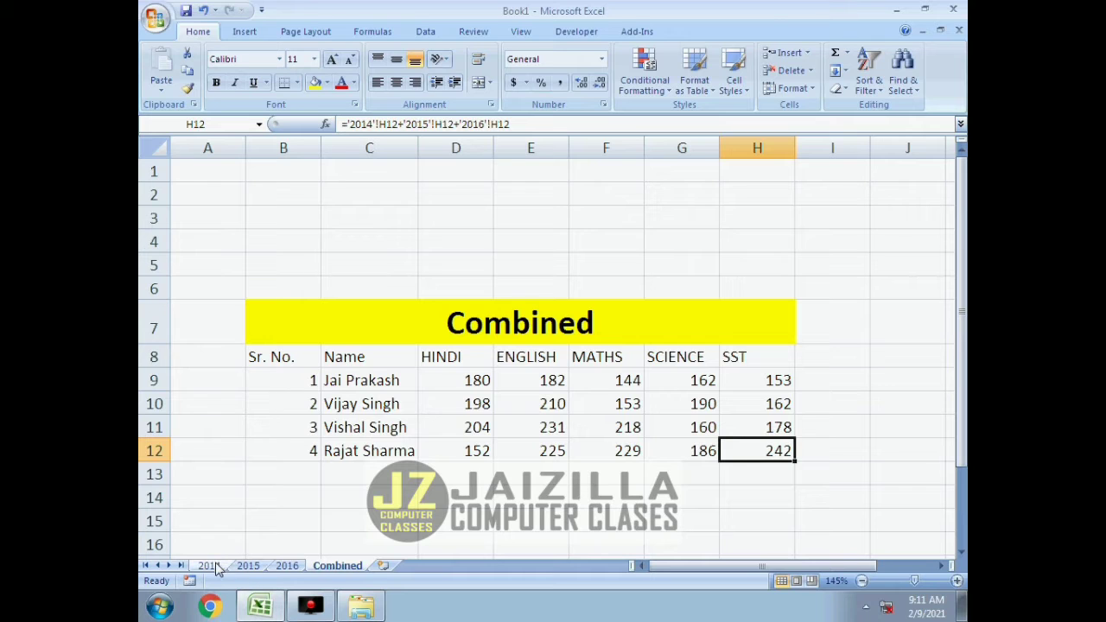
click(211, 566)
click(251, 566)
click(285, 566)
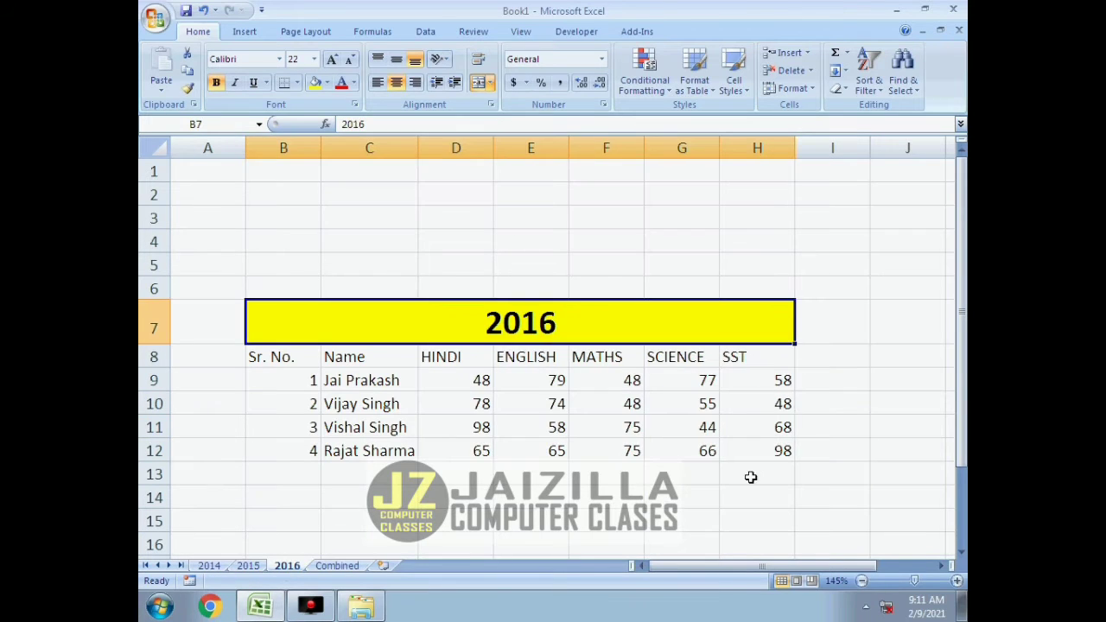
text(48)
key(Return)
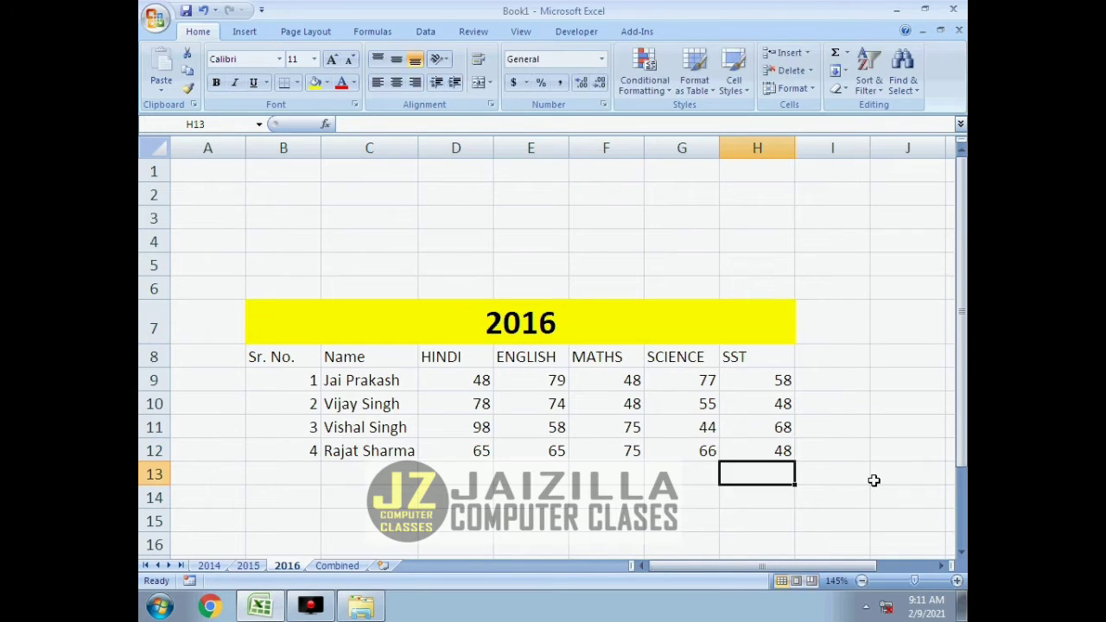
click(332, 566)
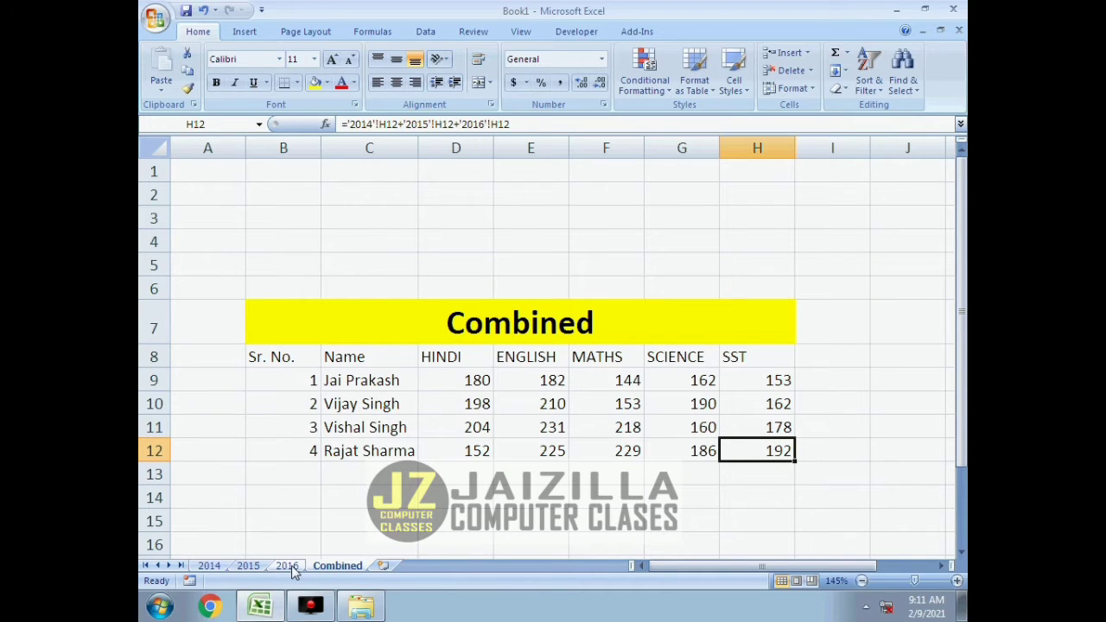
Set the fourth student's SST mark in H12 on the 2016 sheet to 46 and check the Combined sheet.
click(287, 566)
click(768, 455)
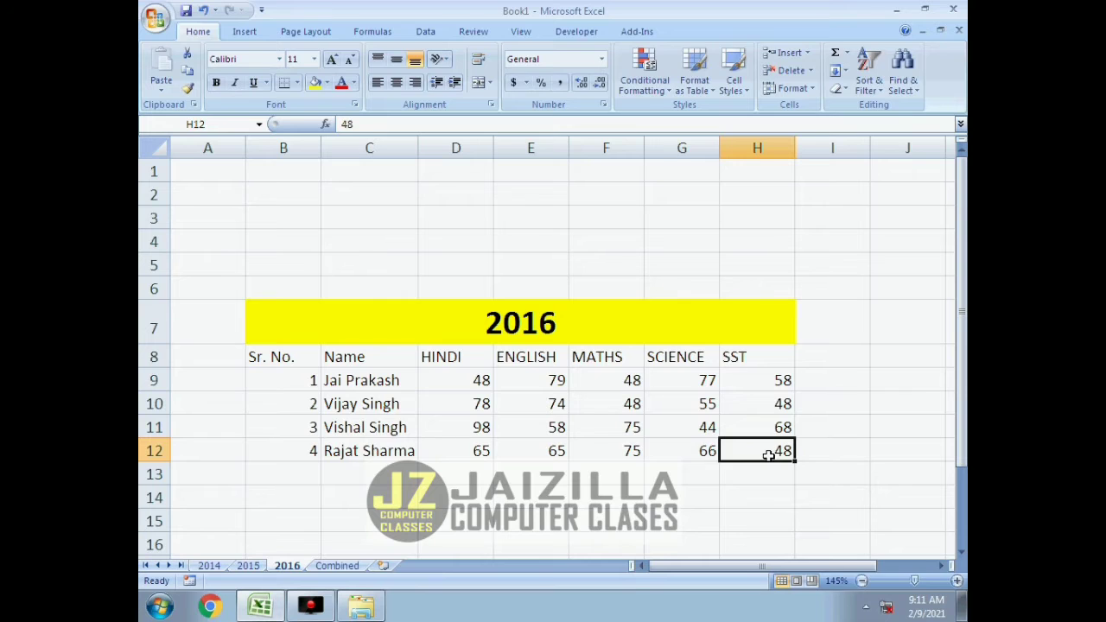
text(46)
key(Return)
click(350, 565)
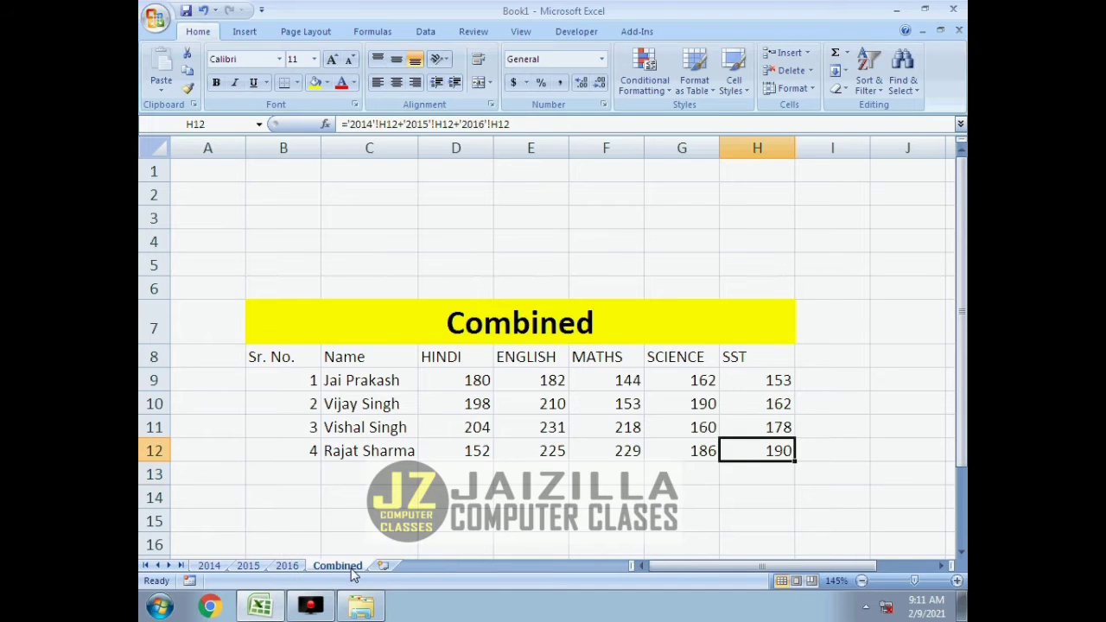
Set the second student's SST mark in H10 on the 2015 sheet to 0 and check the Combined sheet.
click(249, 566)
click(770, 406)
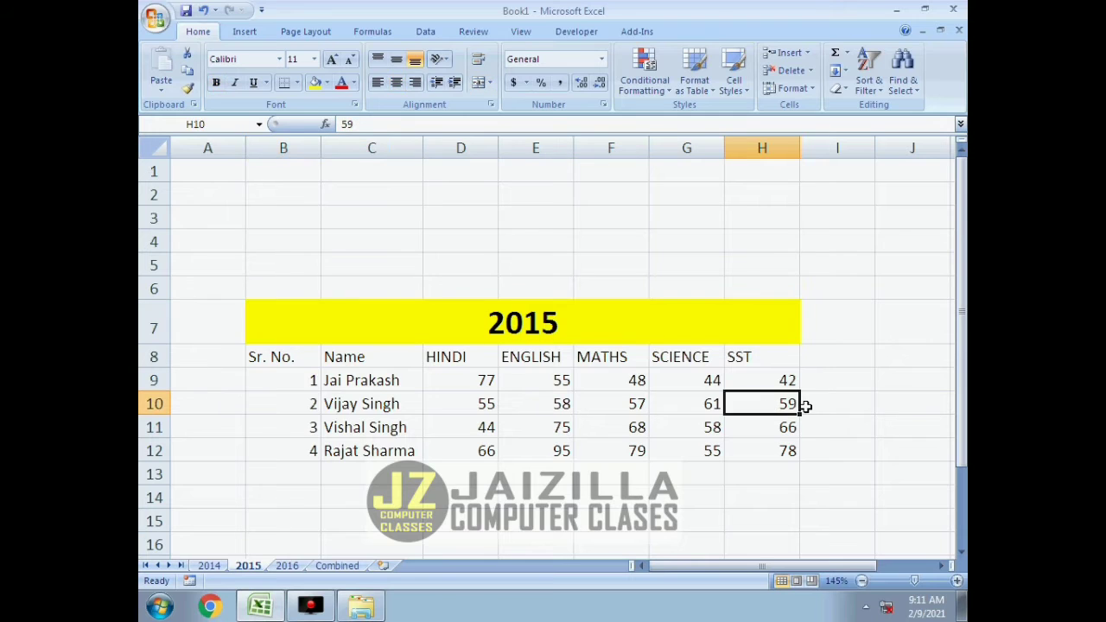
text(0)
key(Return)
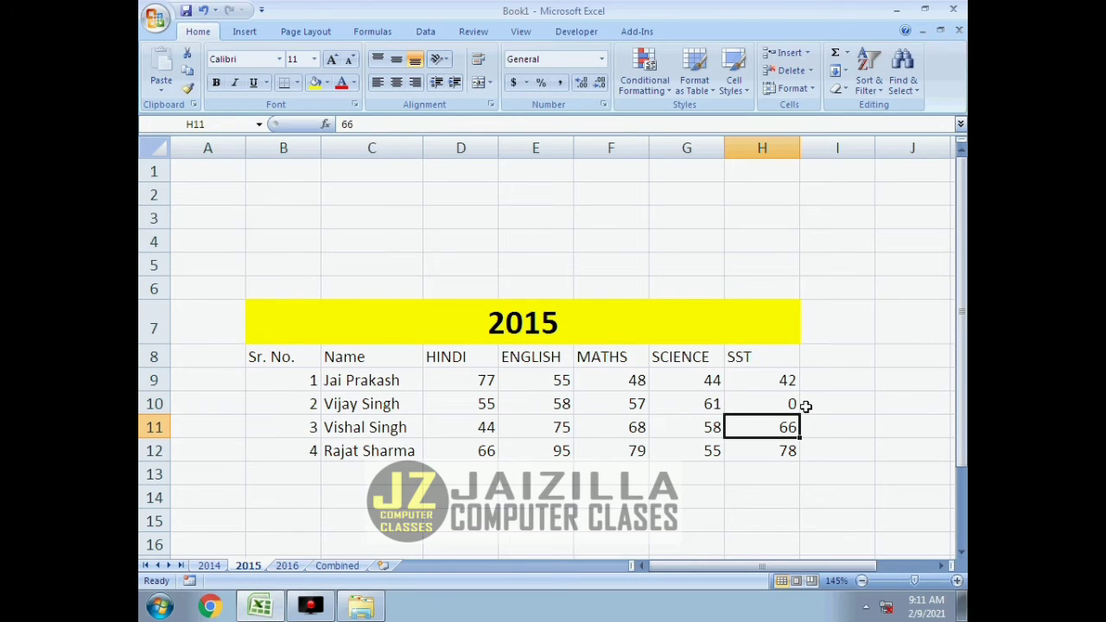
click(348, 567)
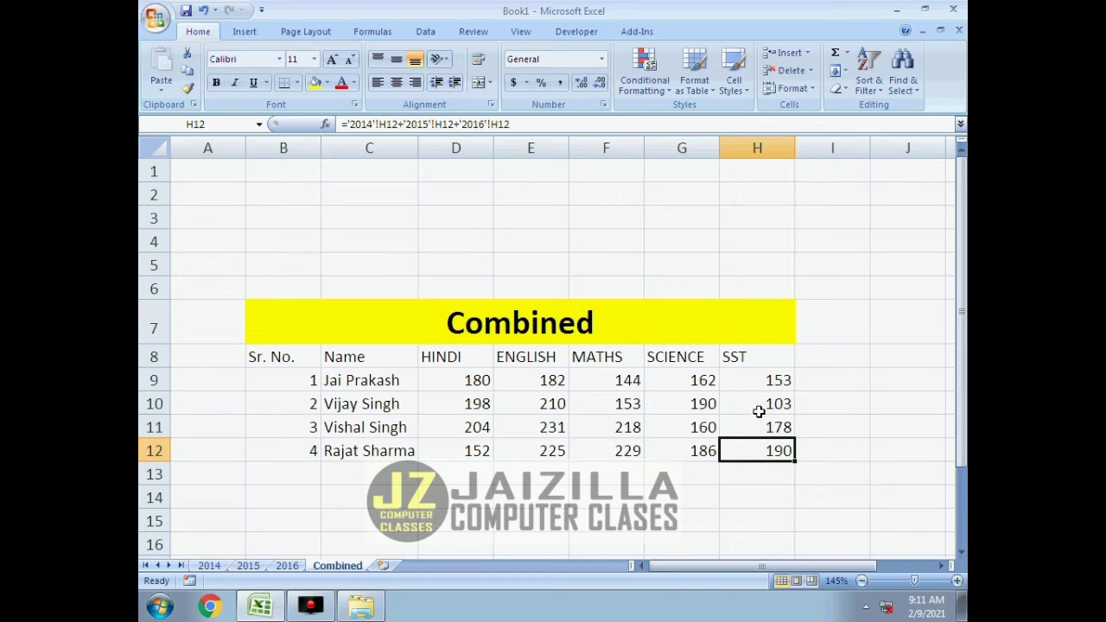
Inspect the first student's sum formulas in D9 through H9 on the Combined sheet.
click(467, 379)
click(548, 382)
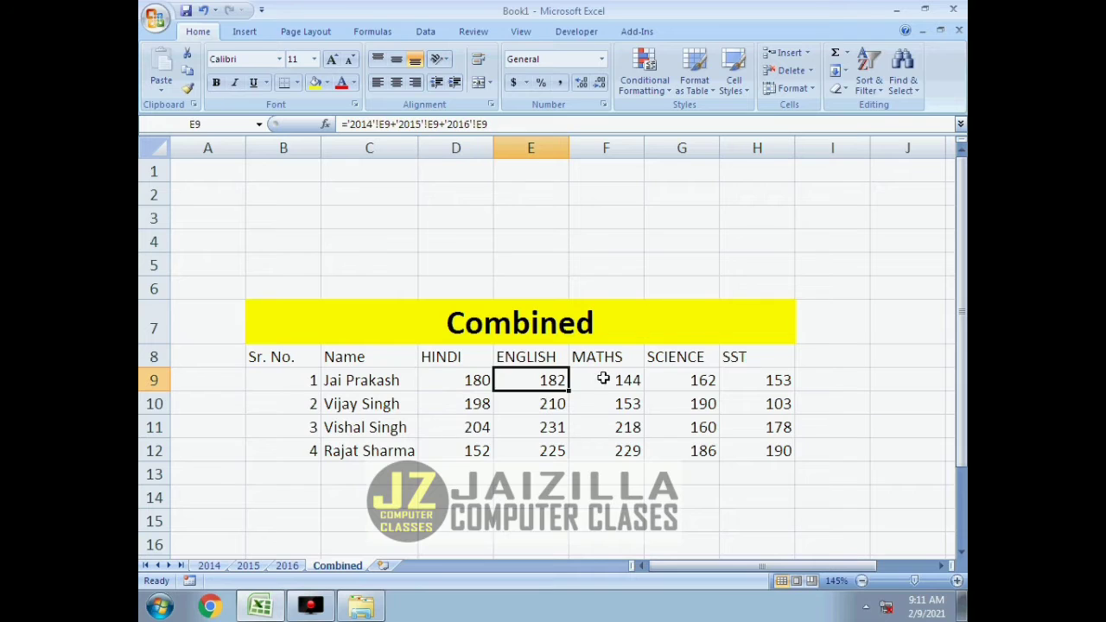
click(632, 384)
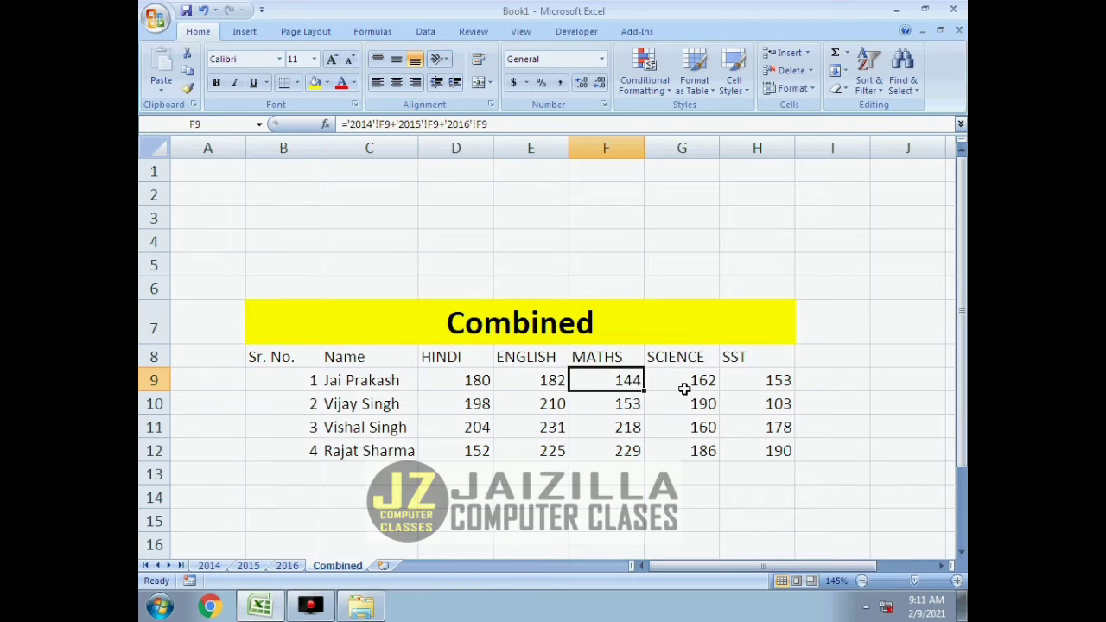
click(690, 386)
click(780, 387)
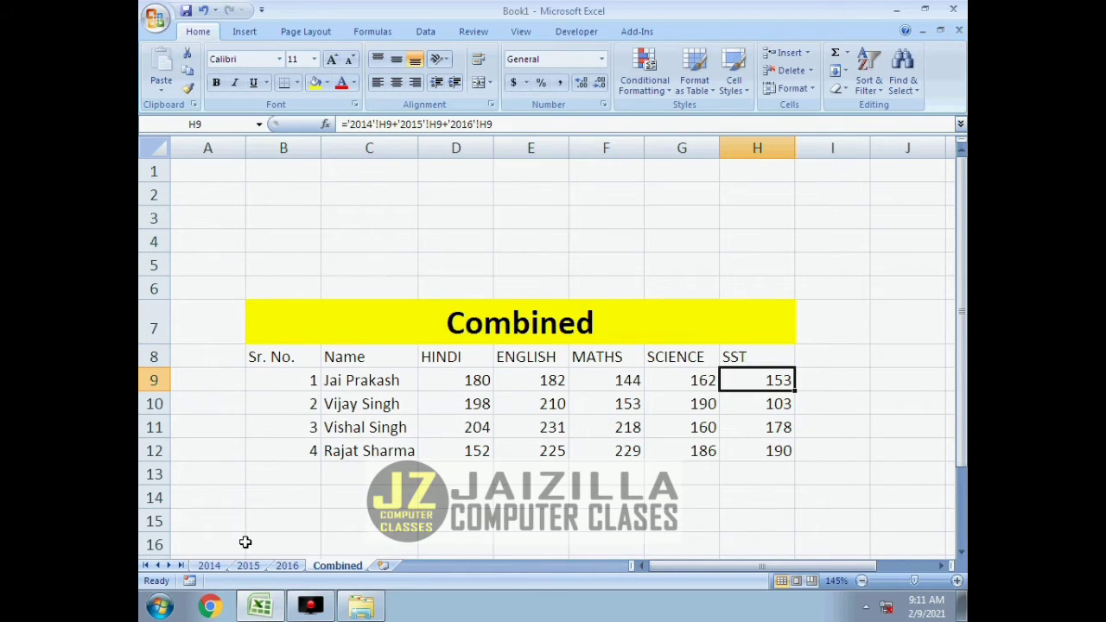
Set the first student's ENGLISH mark in E9 on the 2014 sheet to 46 and check the Combined sheet.
click(210, 566)
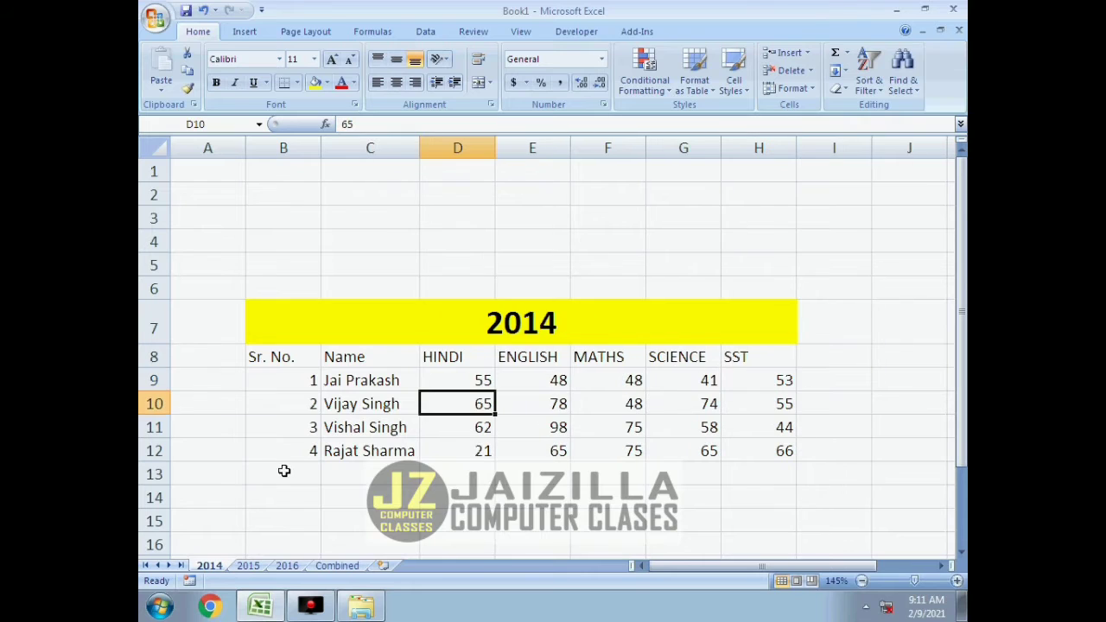
click(554, 381)
text(46)
key(Return)
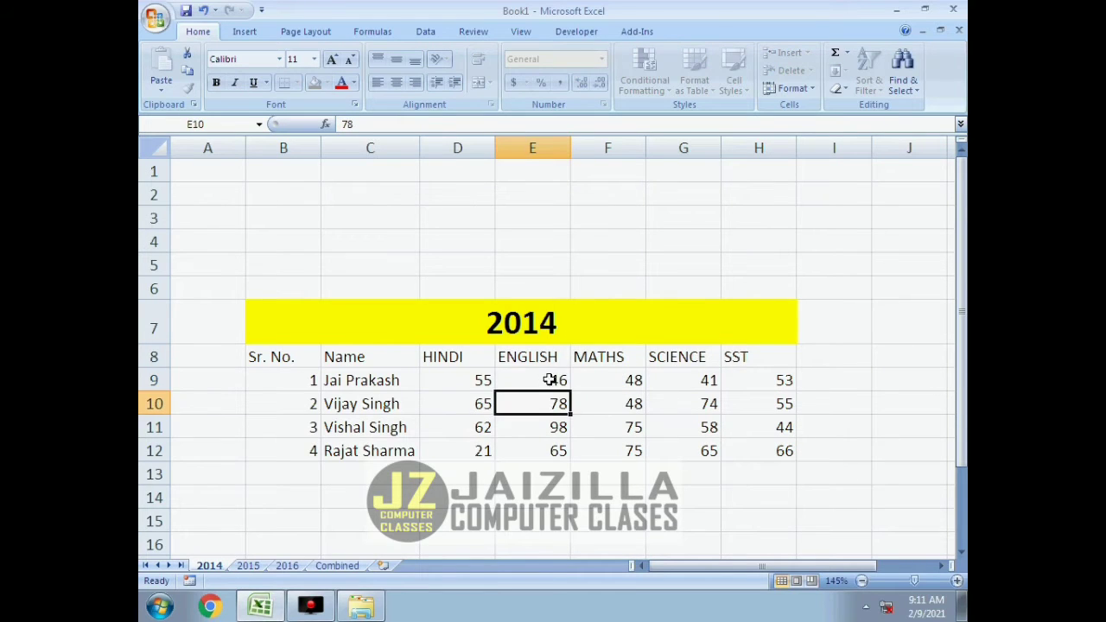
click(248, 566)
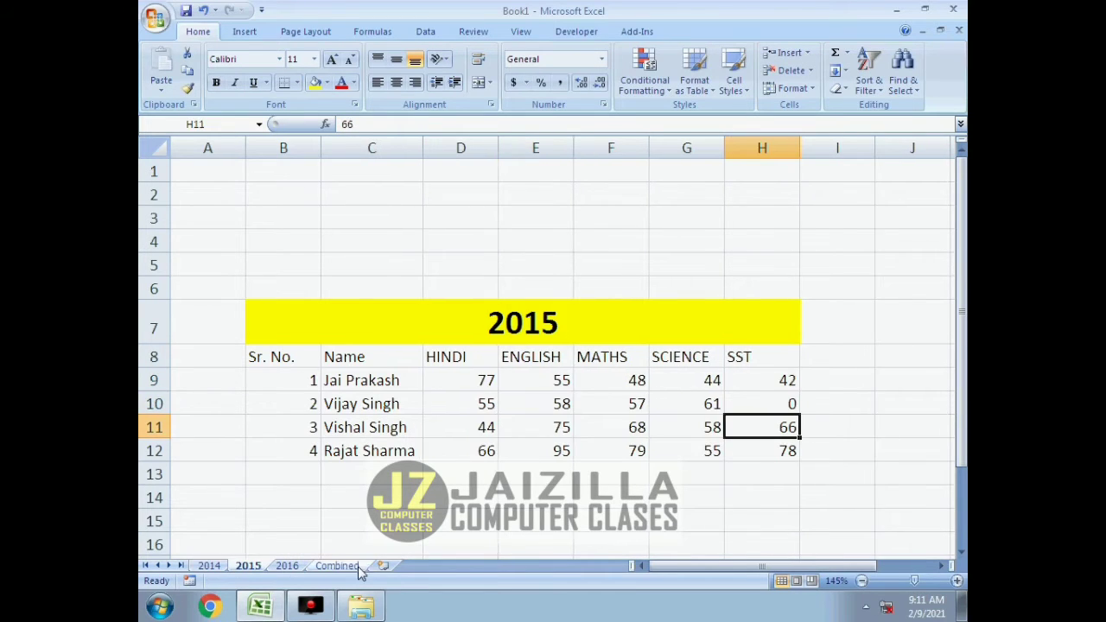
click(346, 569)
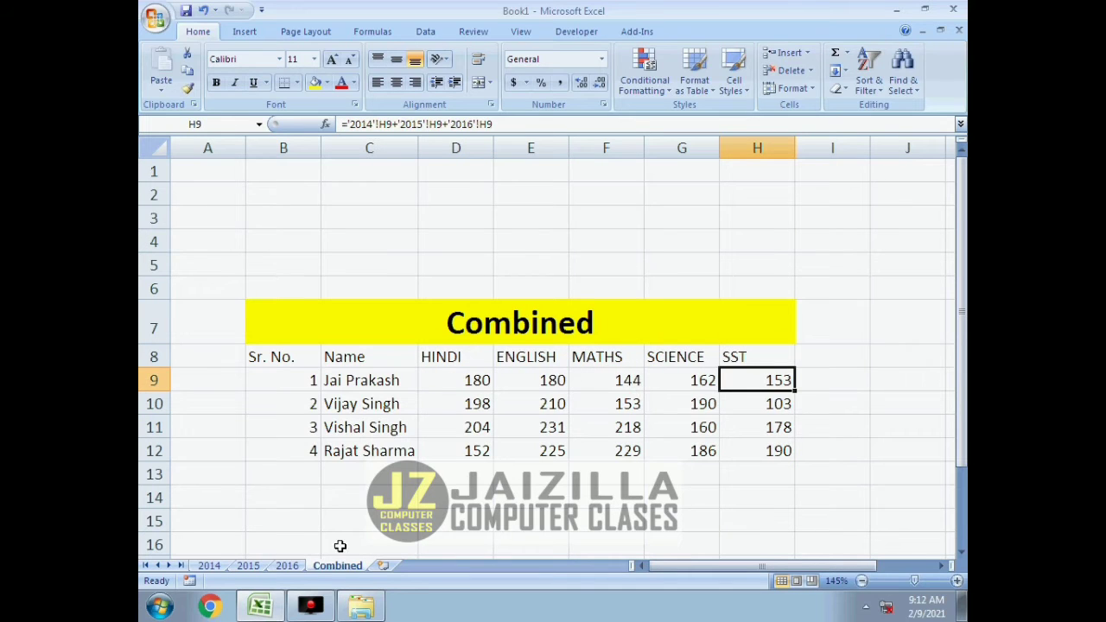
Set the first student's MATHS mark in F9 on the 2015 sheet to 44 and check the Combined sheet.
click(636, 381)
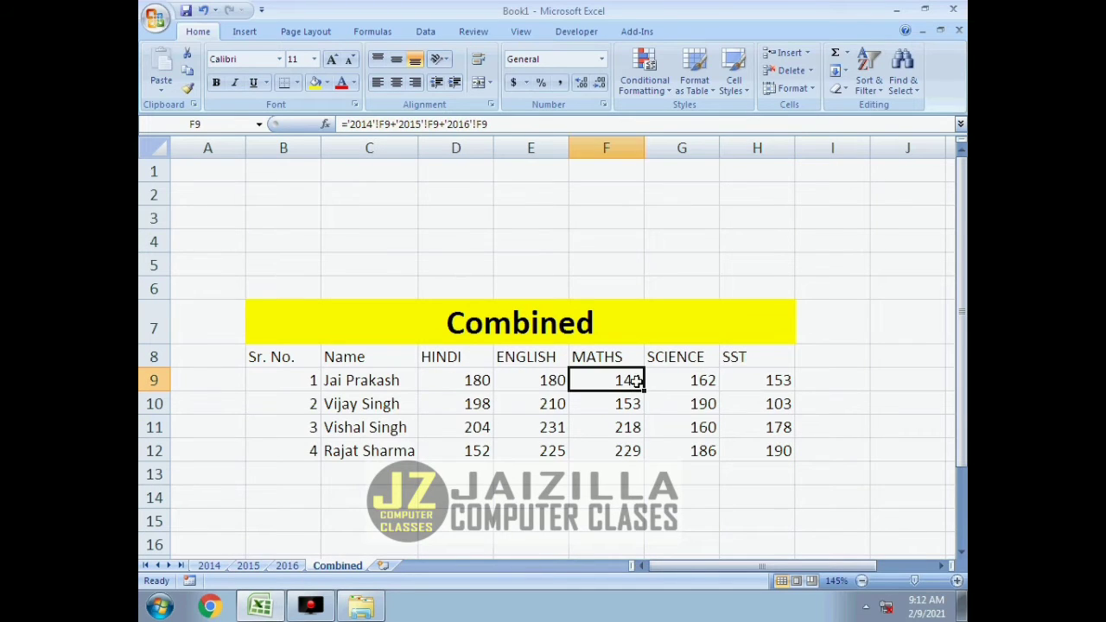
click(252, 568)
click(646, 385)
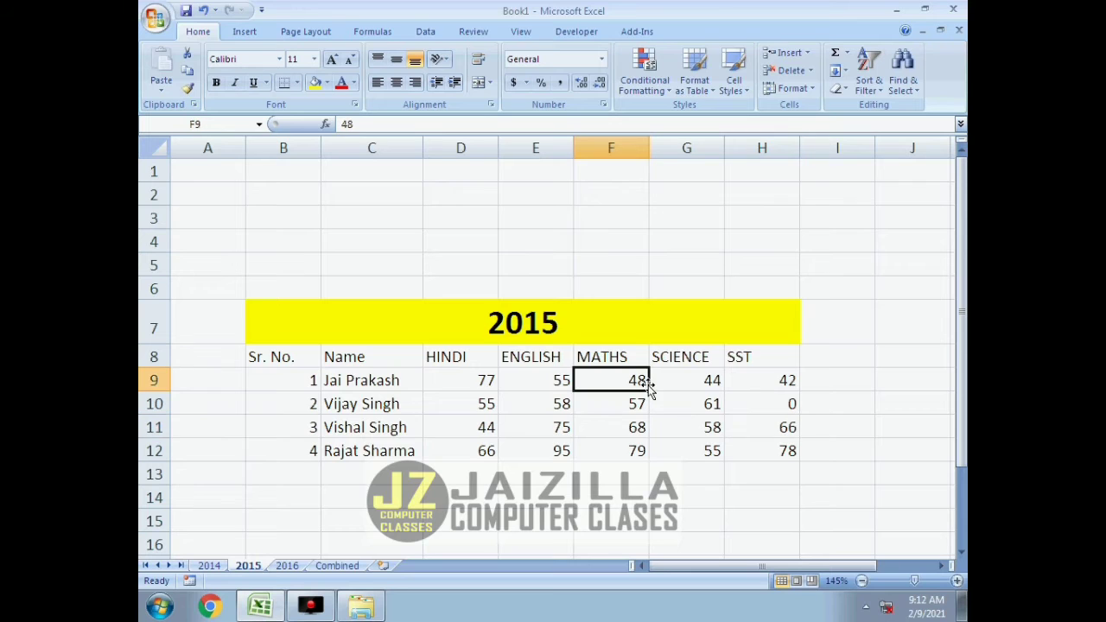
text(4444)
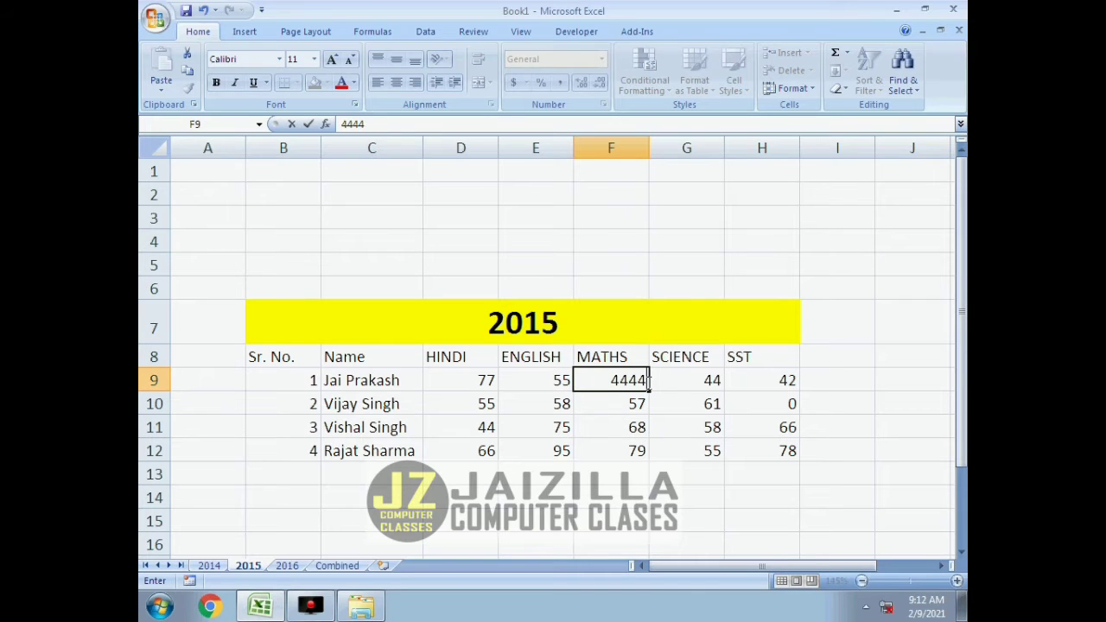
key(Return)
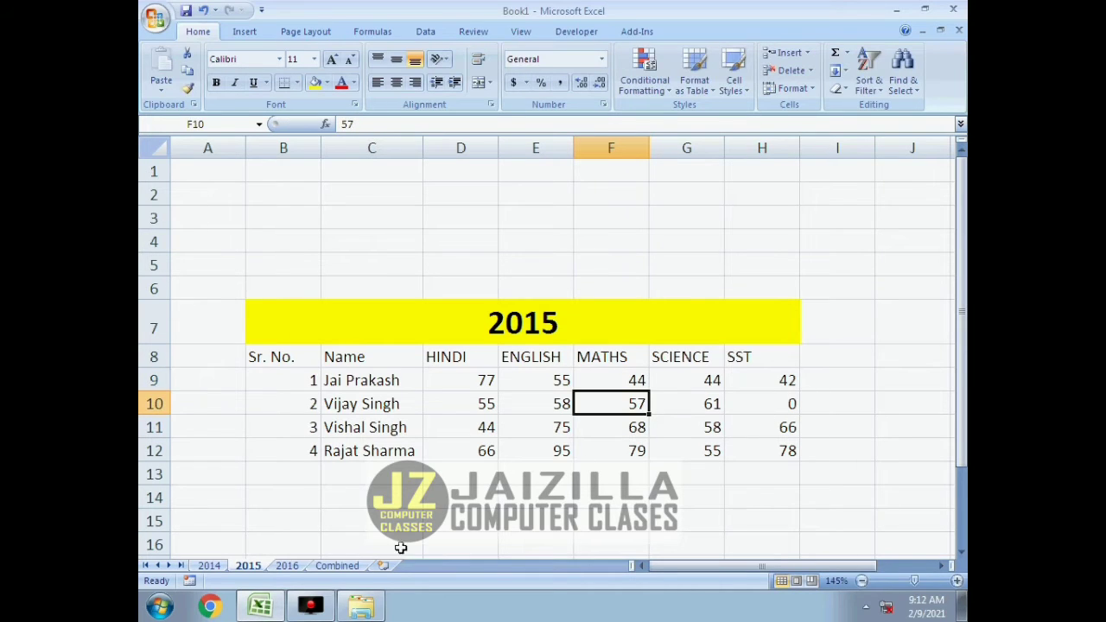
click(336, 567)
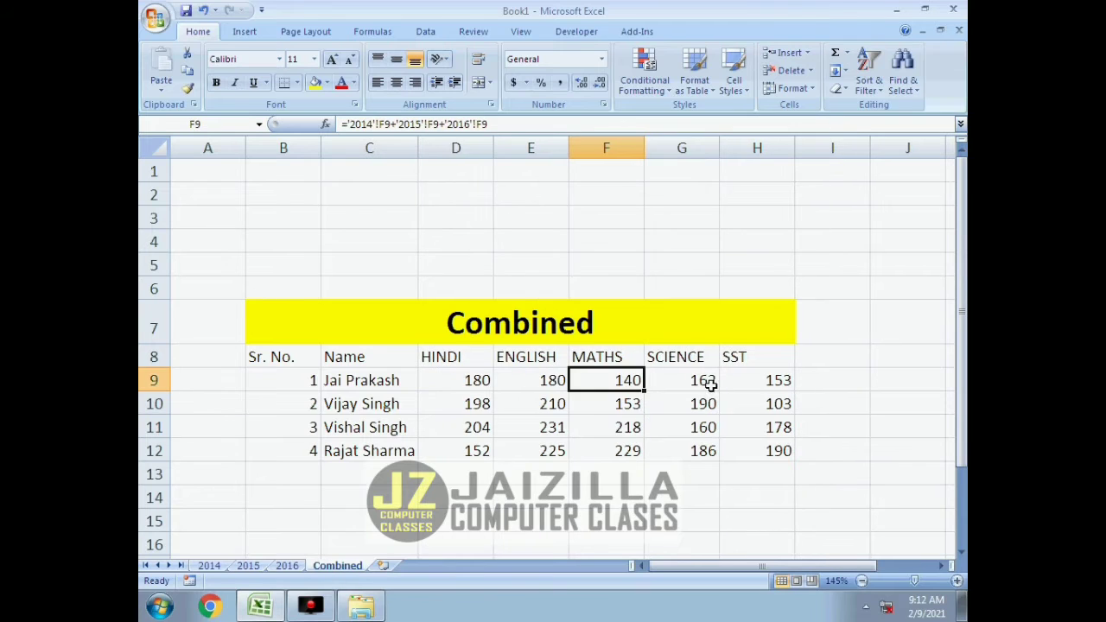
Set the first student's SCIENCE mark in G9 on the 2016 sheet to 75 and check the Combined sheet.
click(709, 385)
click(287, 566)
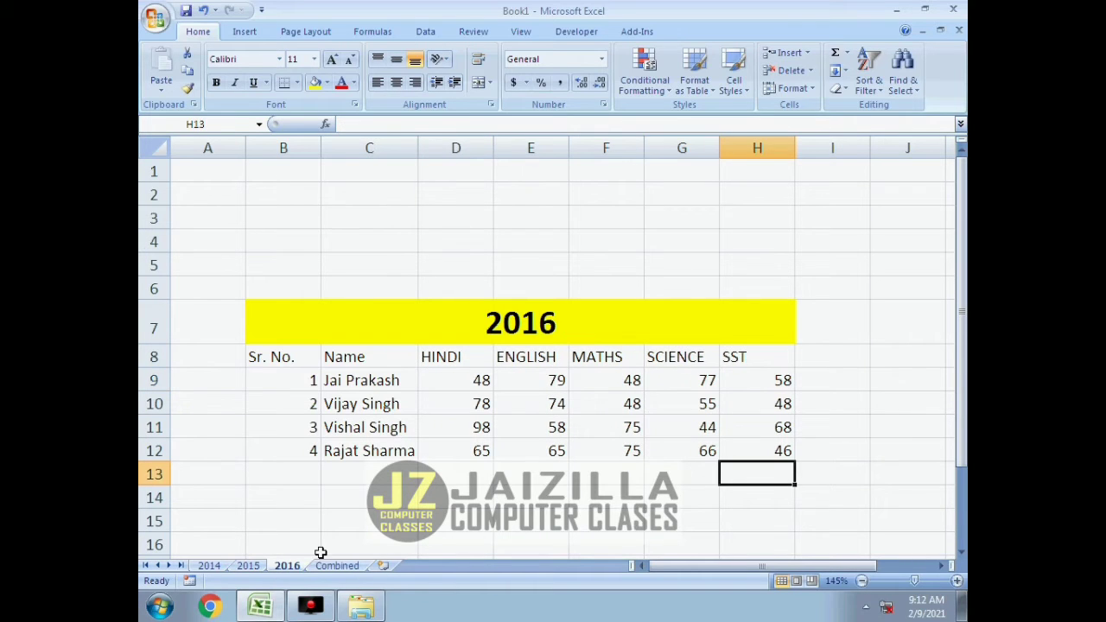
click(707, 382)
text(75)
key(Return)
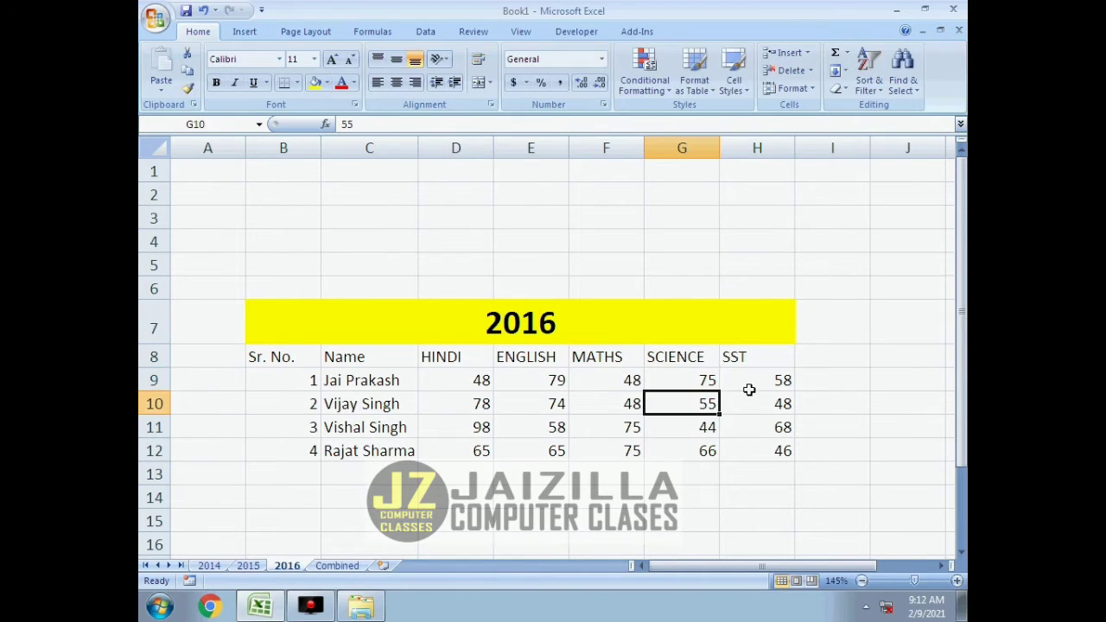
click(339, 566)
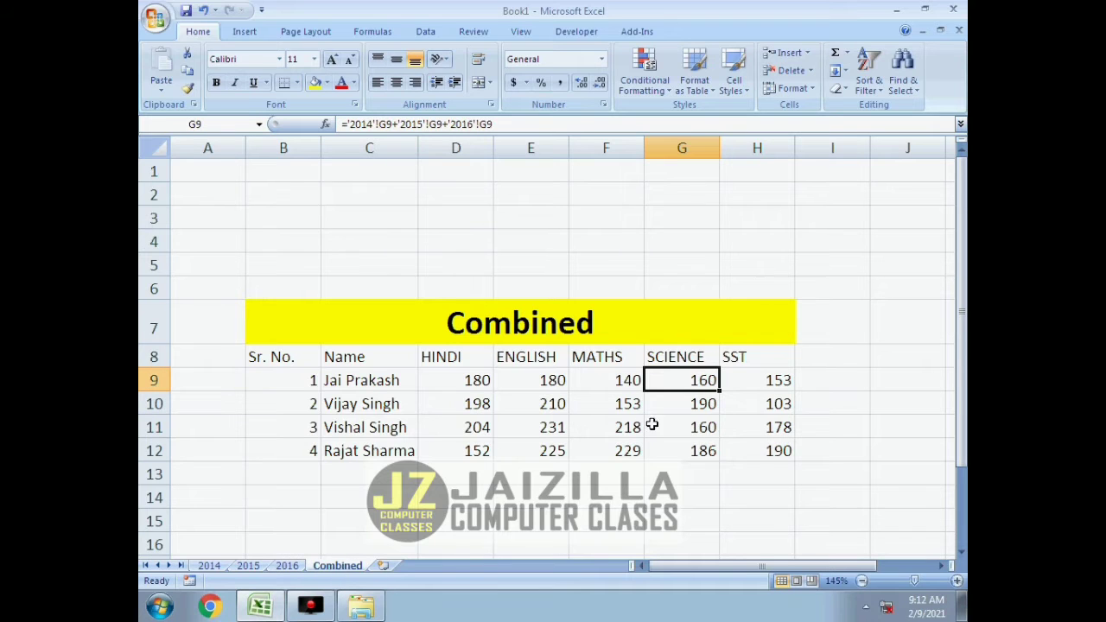
Set the first student's SST mark in H9 on the 2014 sheet to 50 and check the Combined sheet.
click(753, 382)
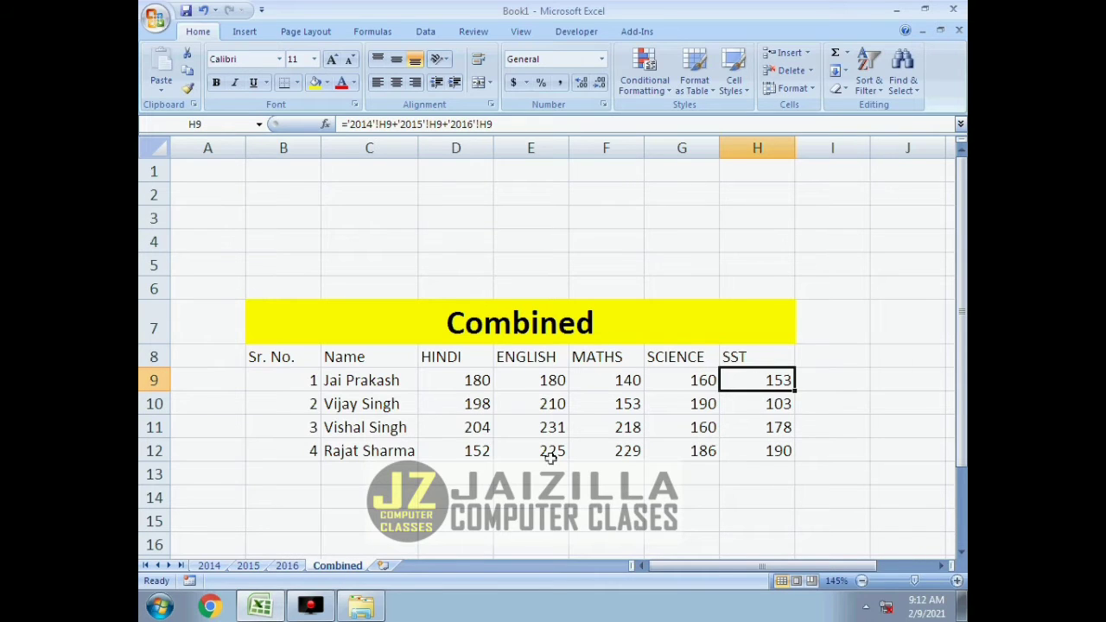
click(209, 566)
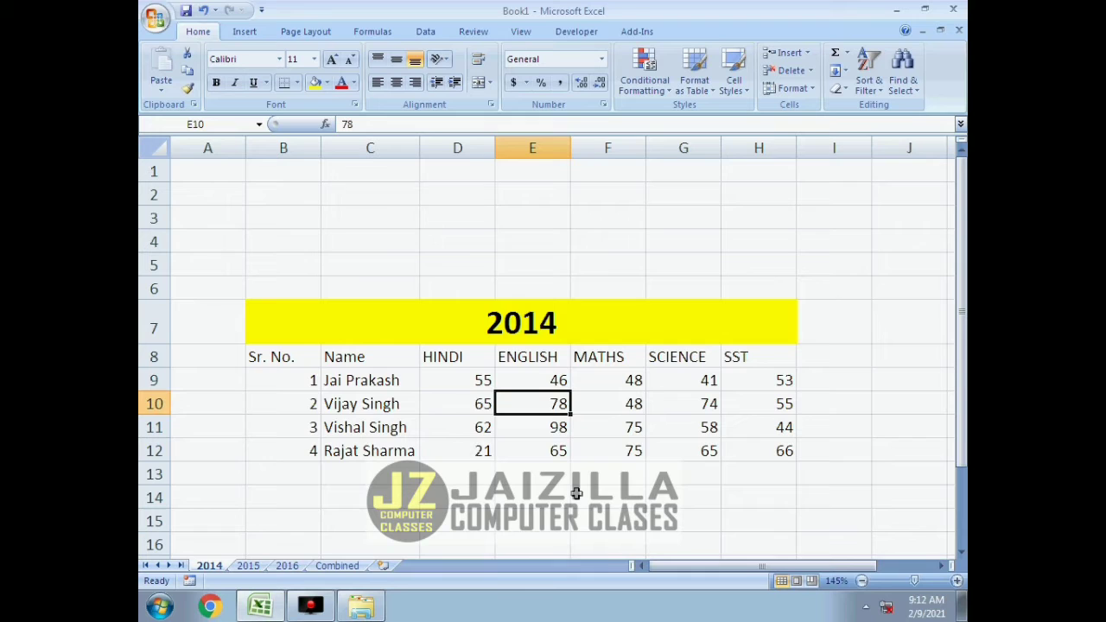
click(781, 381)
text(50)
key(Return)
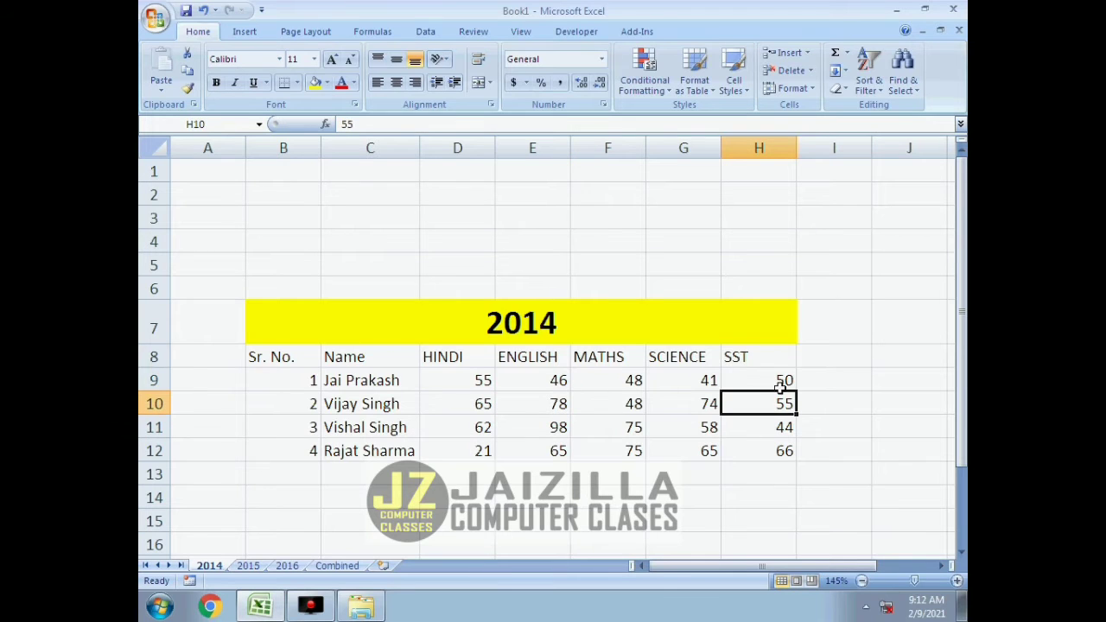
click(337, 566)
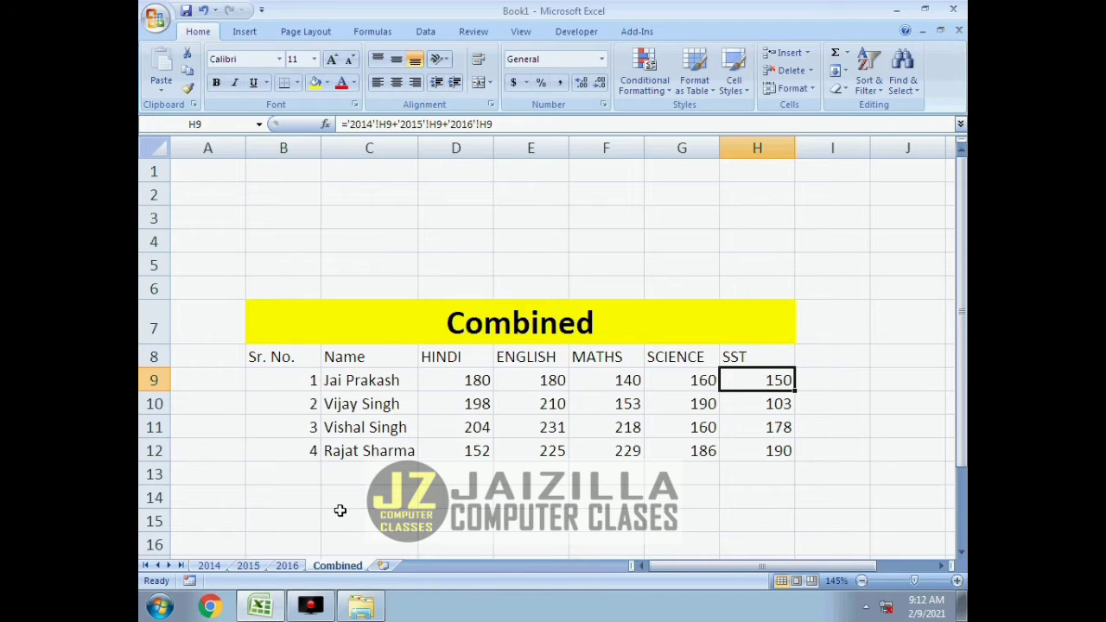
Set the second student's HINDI mark in D10 on the 2016 sheet to 70 and check the Combined sheet.
click(286, 566)
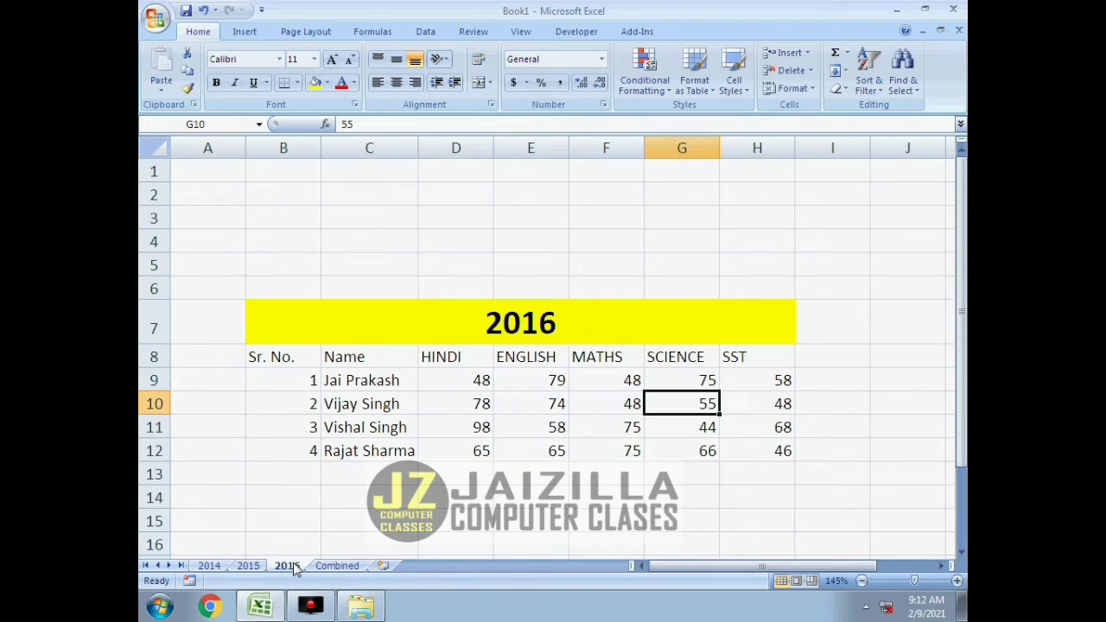
click(482, 402)
text(70)
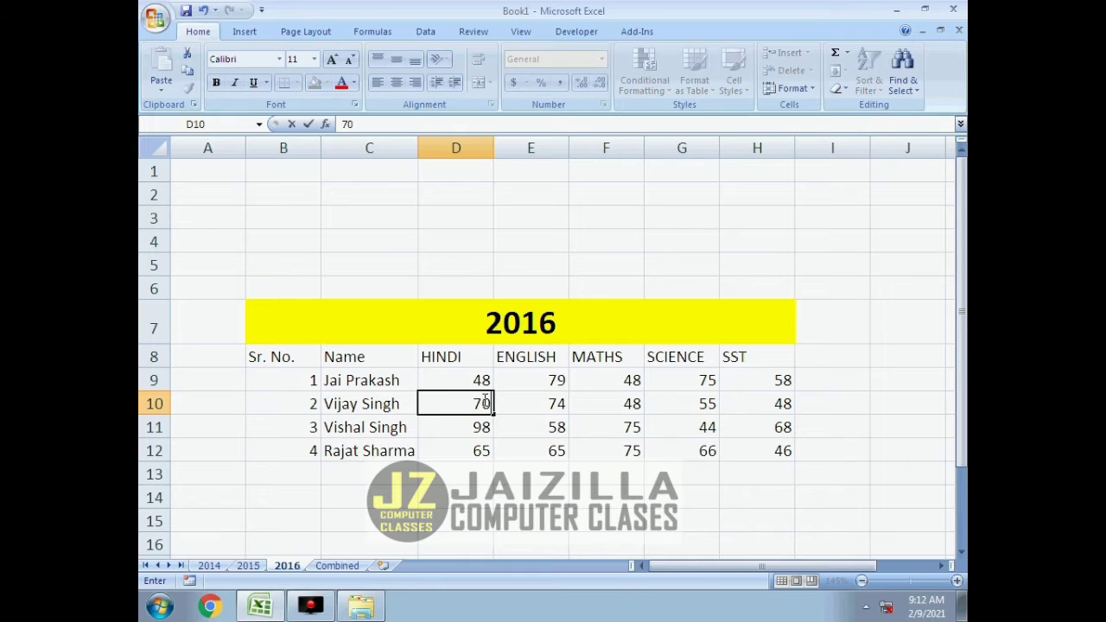
key(Return)
click(341, 567)
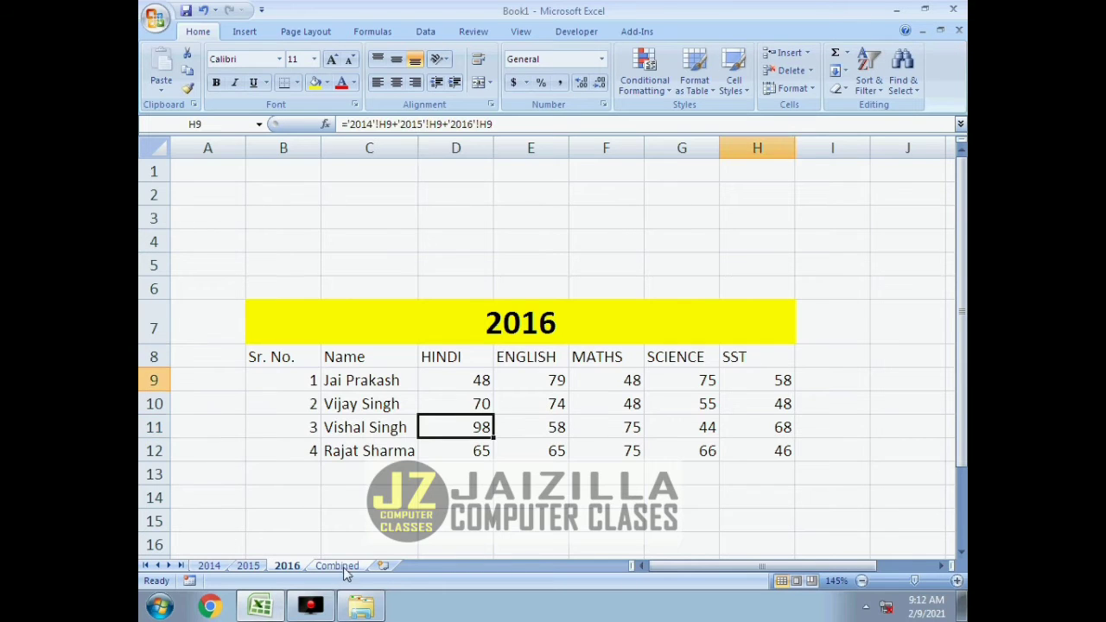
Set the second student's ENGLISH mark in E10 on the 2015 sheet to 48 and check the Combined sheet.
click(562, 404)
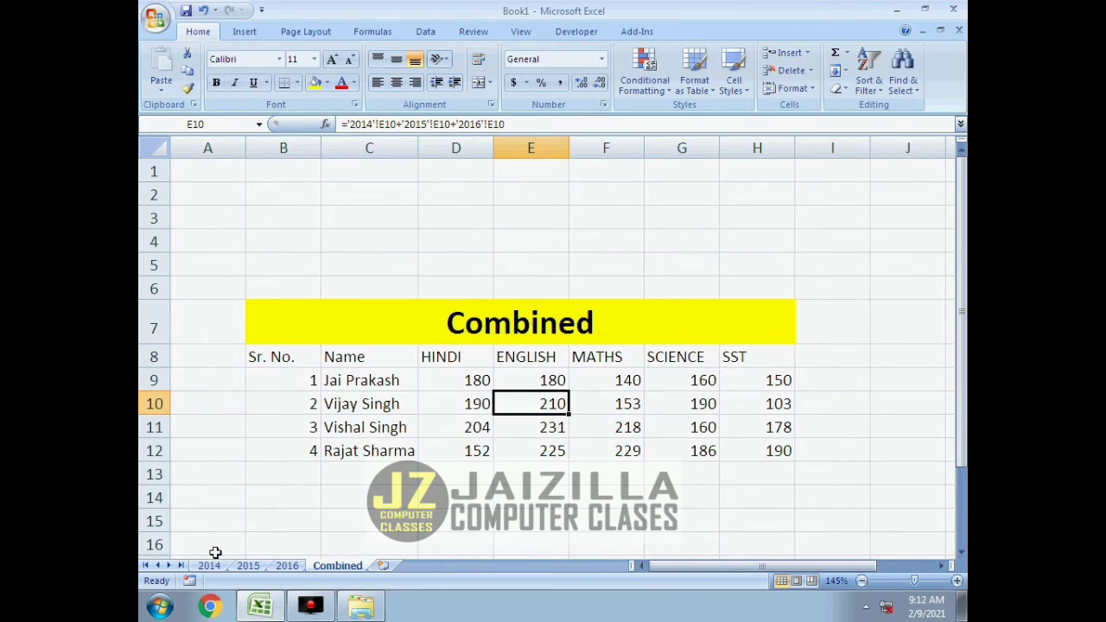
click(247, 566)
click(567, 411)
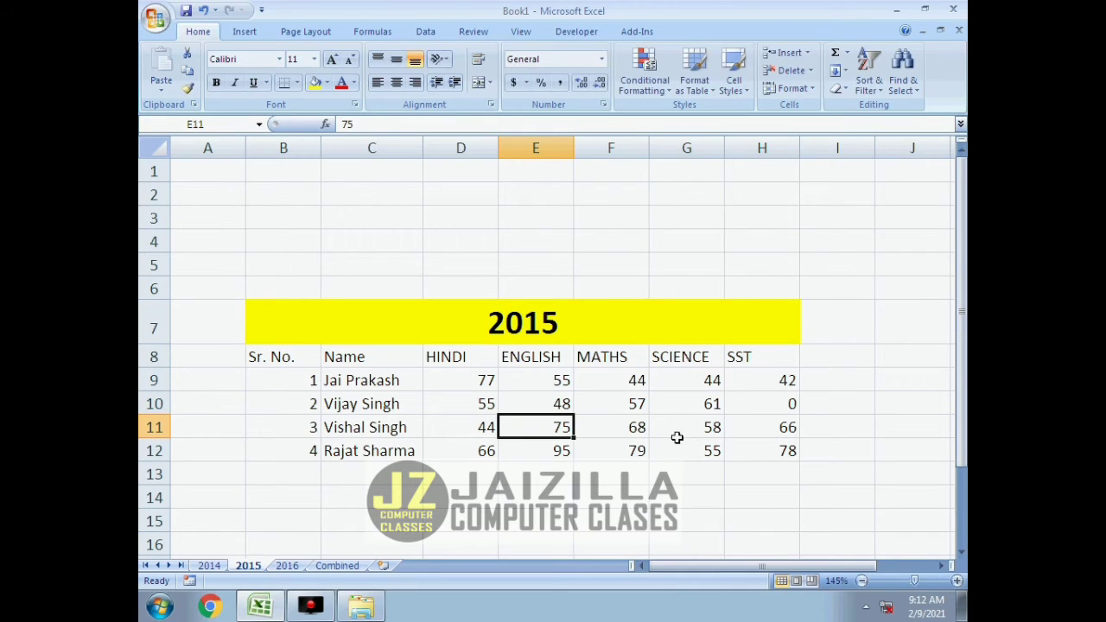
click(337, 565)
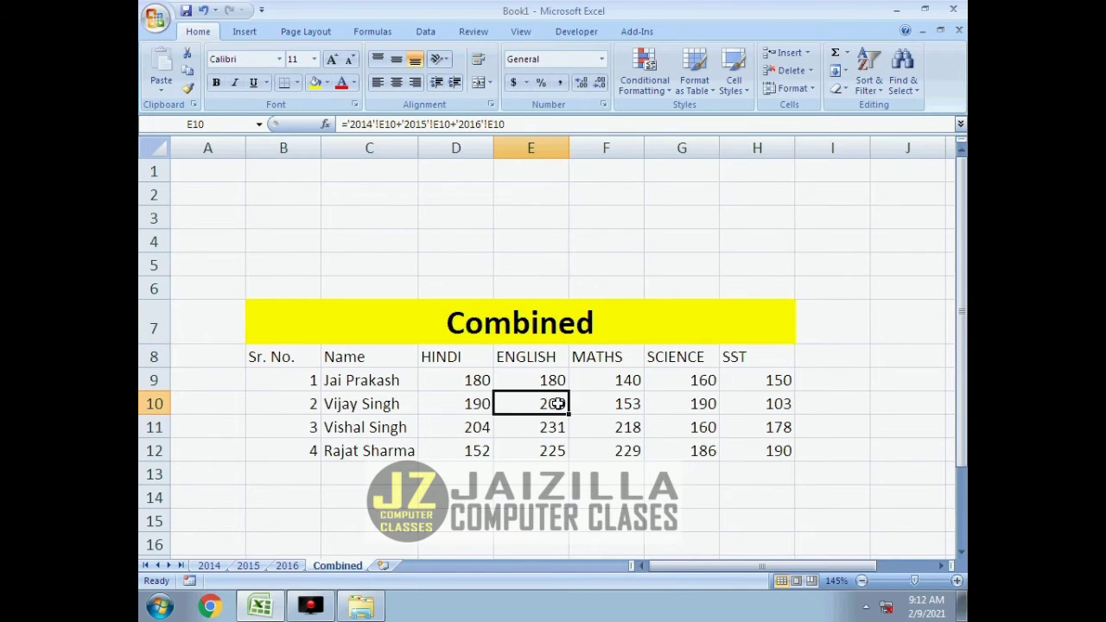
Set the second student's MATHS mark in F10 on the 2016 sheet to 45 and check the Combined sheet.
click(629, 406)
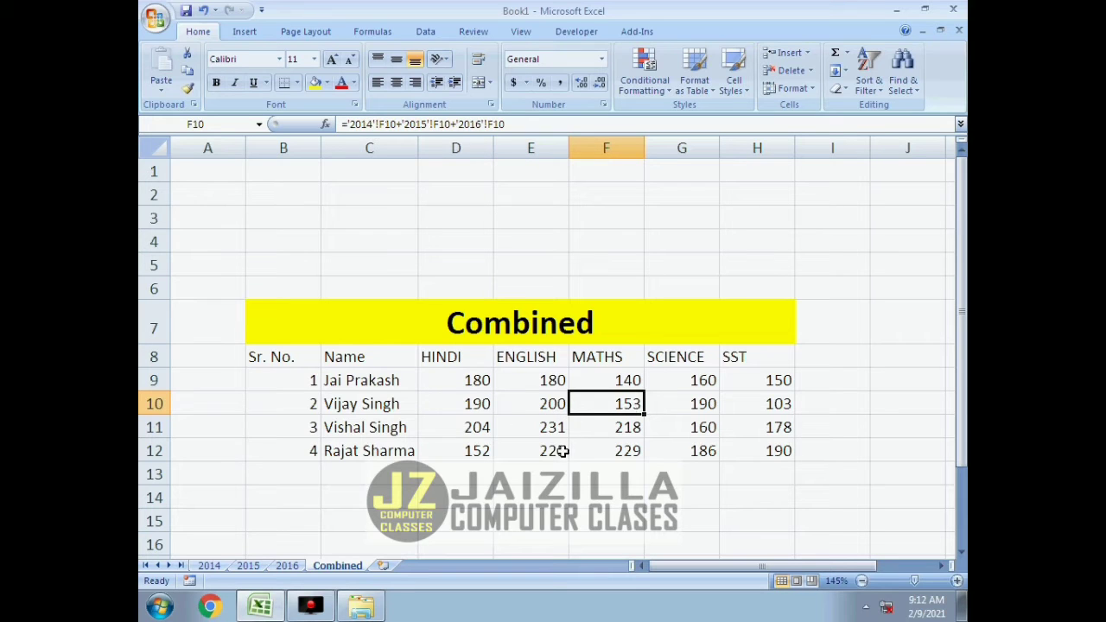
click(210, 566)
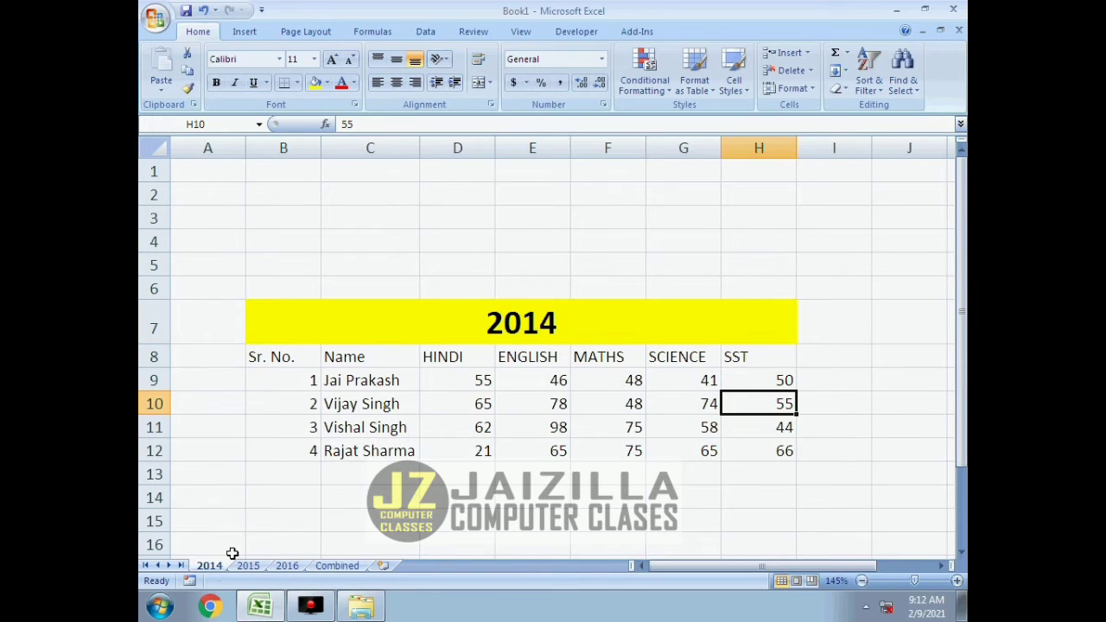
click(288, 565)
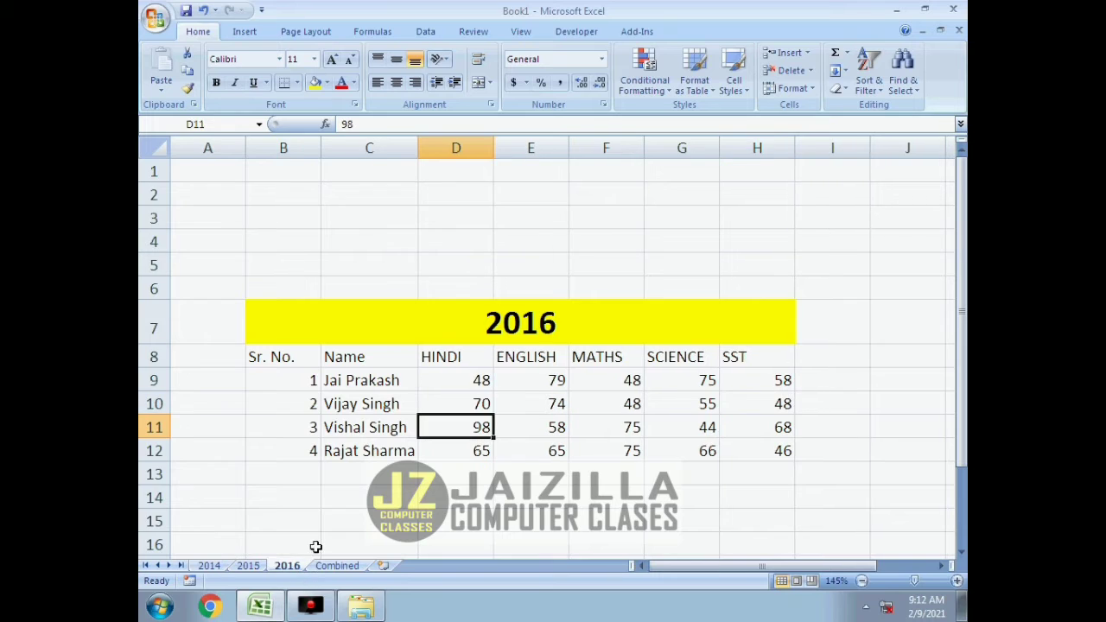
click(615, 406)
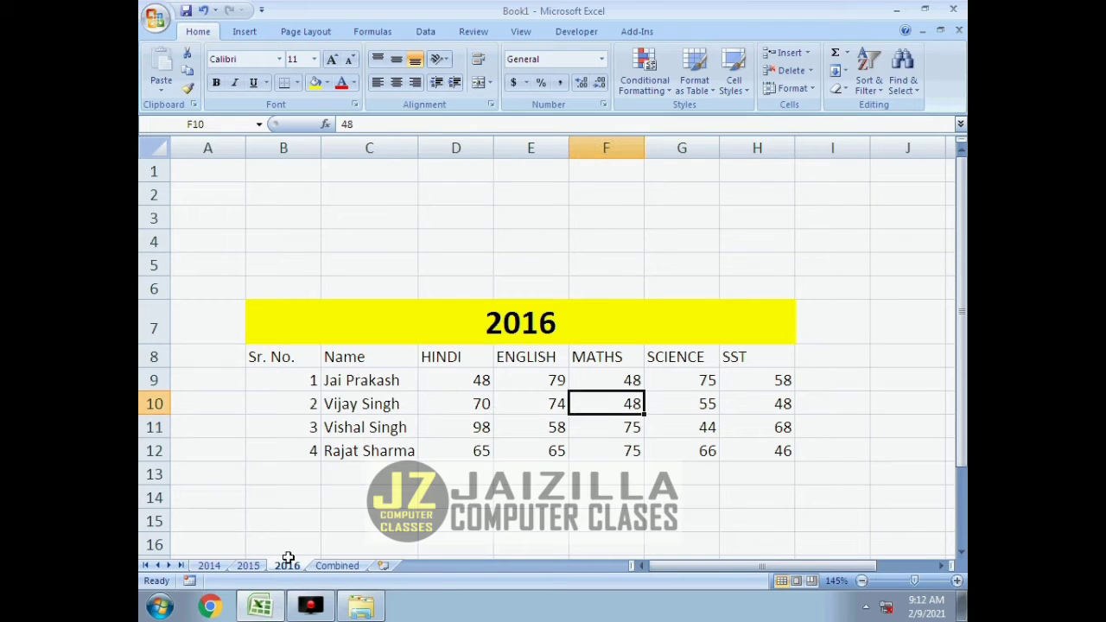
click(337, 565)
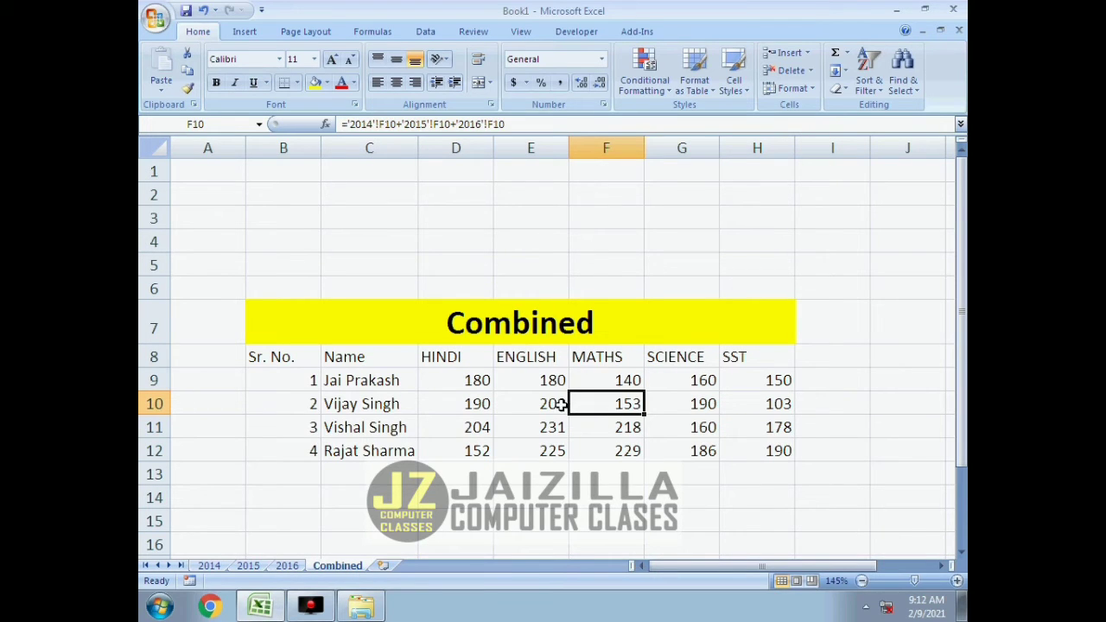
click(287, 565)
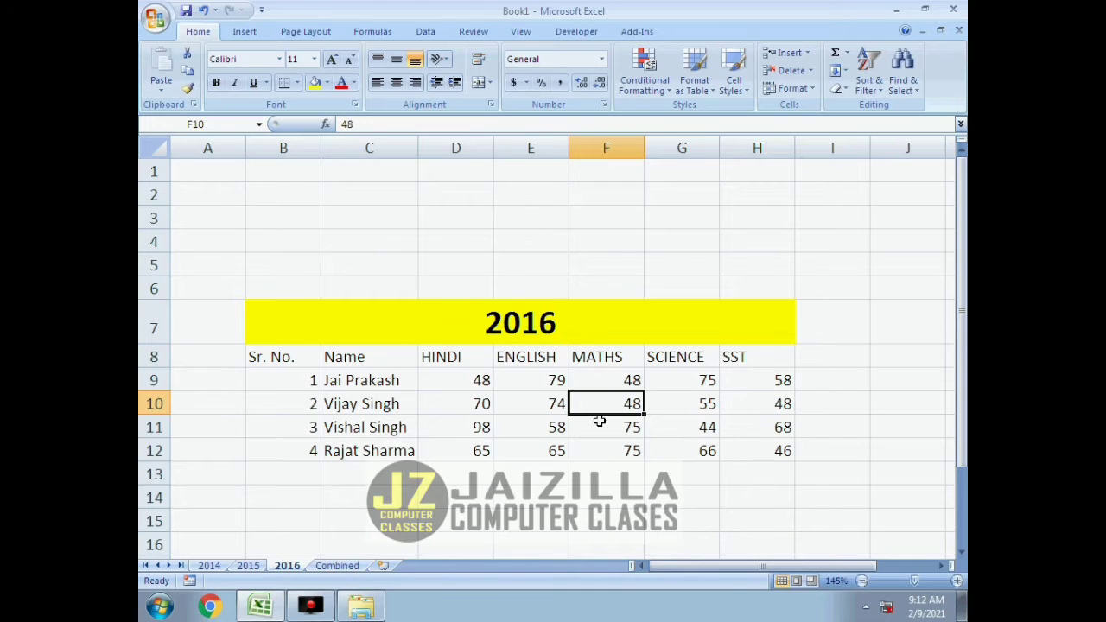
text(45)
key(Return)
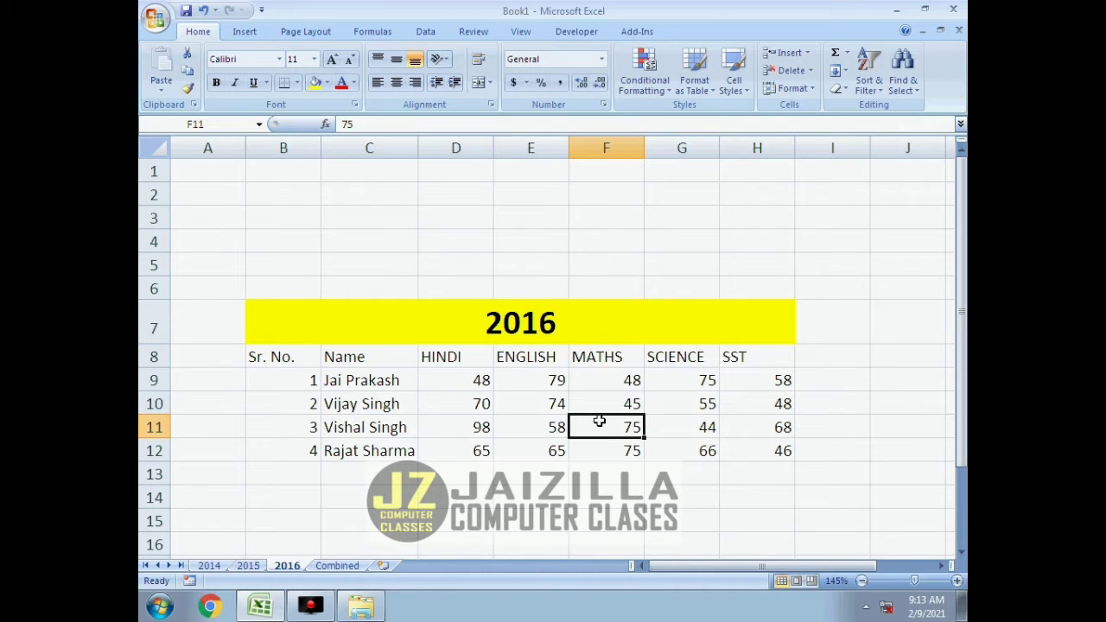
click(354, 563)
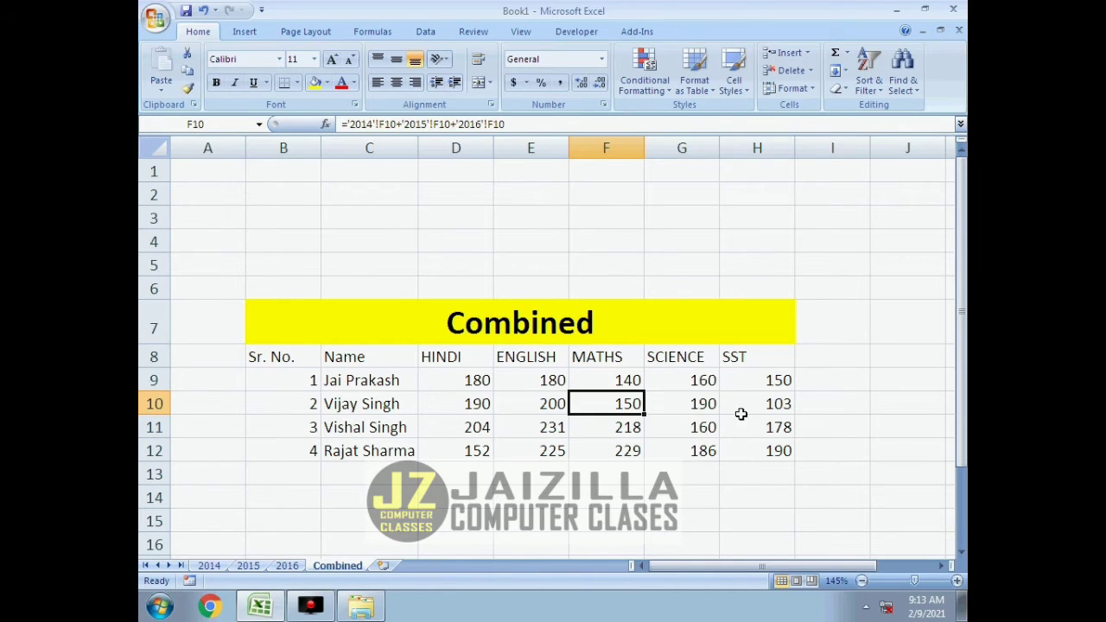
Set the second student's SST mark in H10 on the 2014 sheet to 52 and check the first two students' totals on the Combined sheet.
click(785, 407)
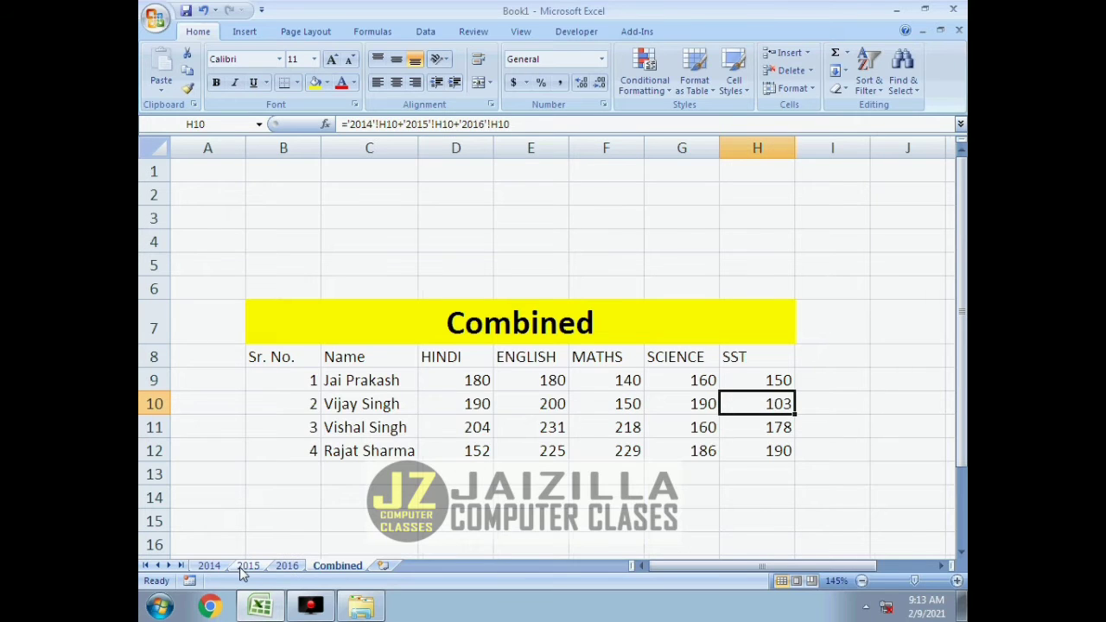
click(212, 567)
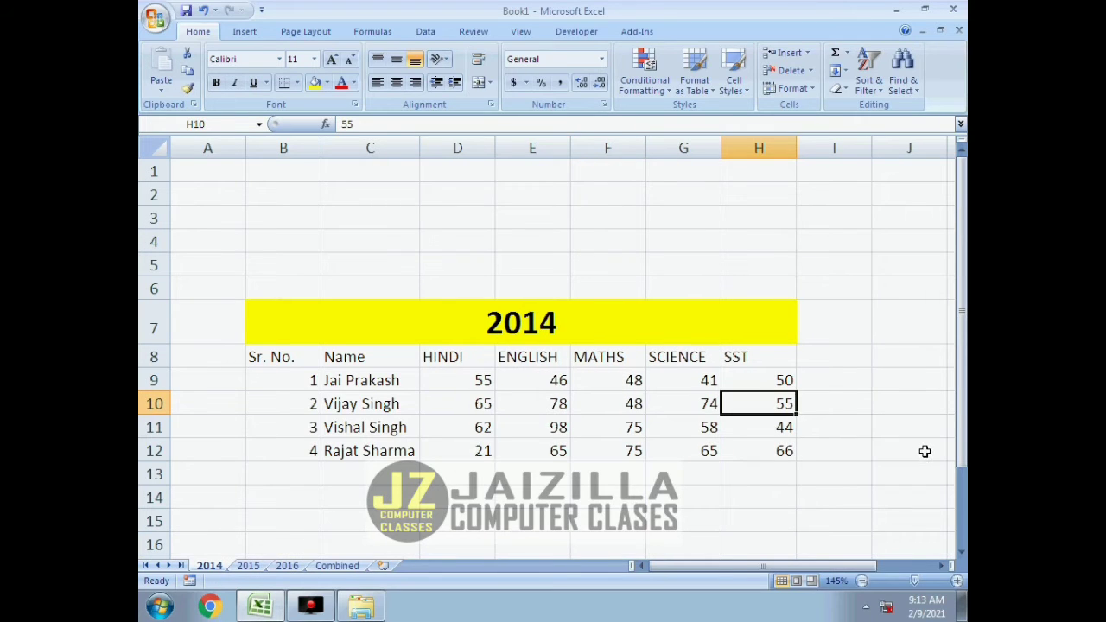
text(52)
key(Return)
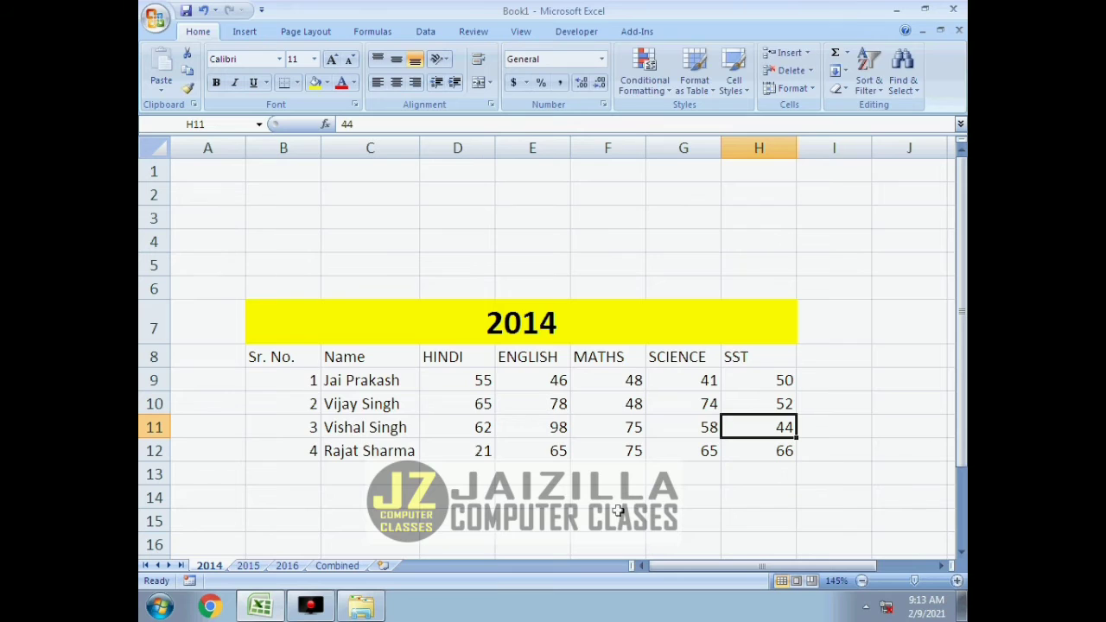
click(338, 566)
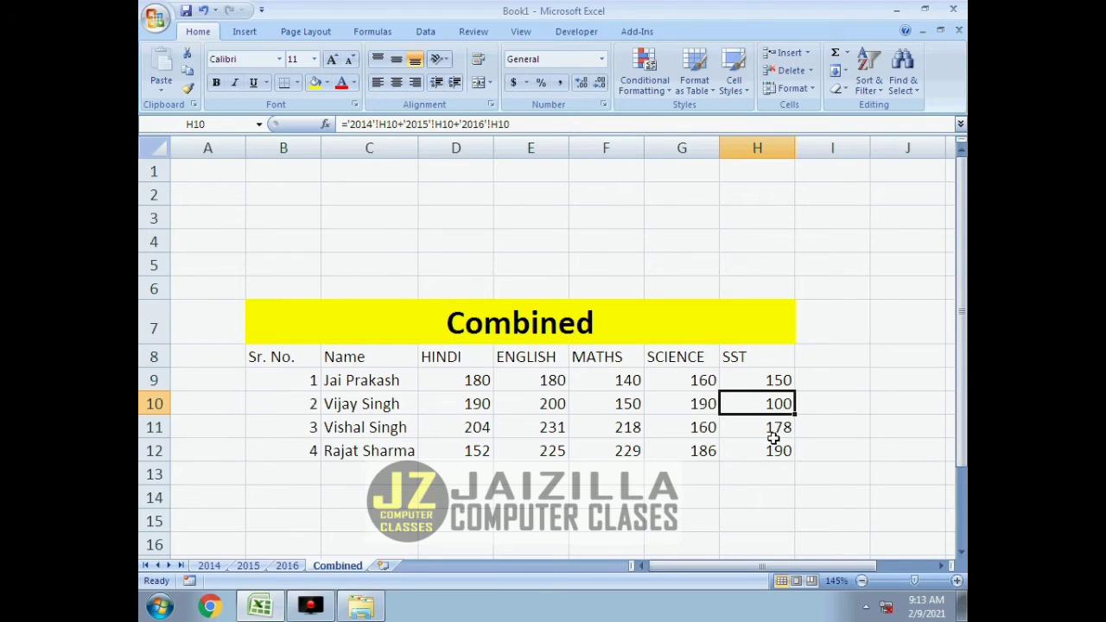
drag(476, 380, 795, 397)
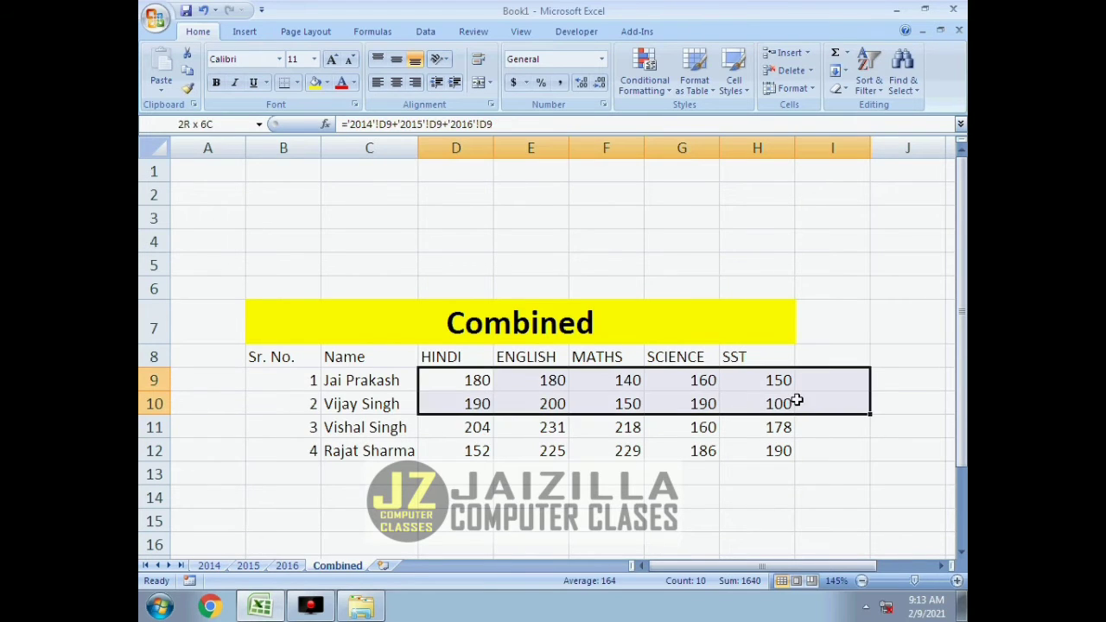
click(669, 406)
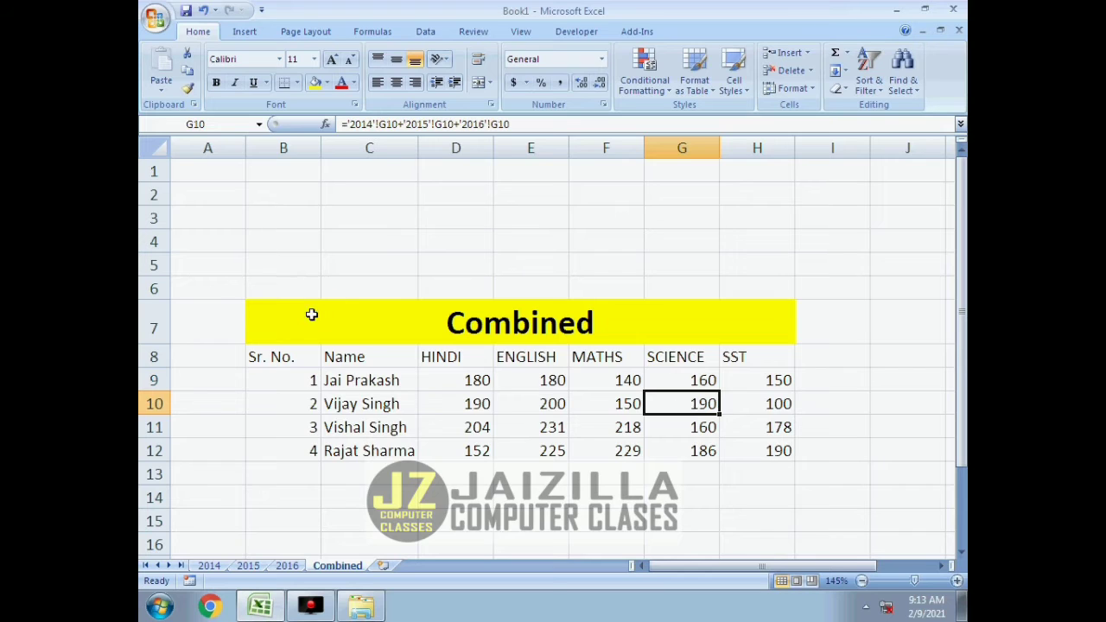
Copy the whole Combined table B7:H12, open Word with the winword command and paste the table into the blank document.
drag(296, 316, 718, 441)
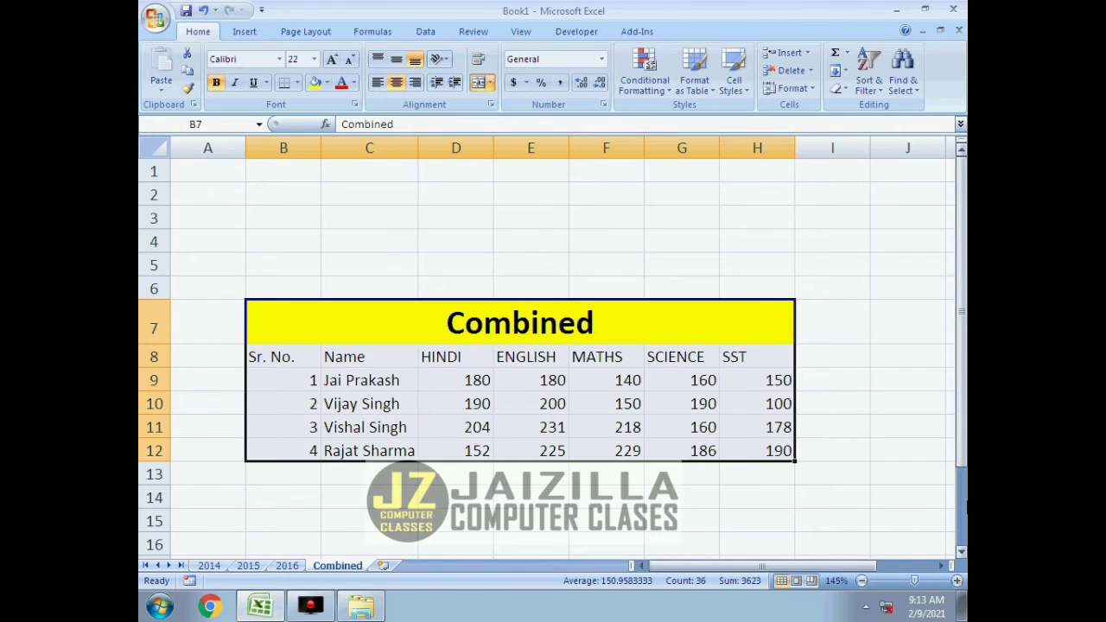
key(ctrl+c)
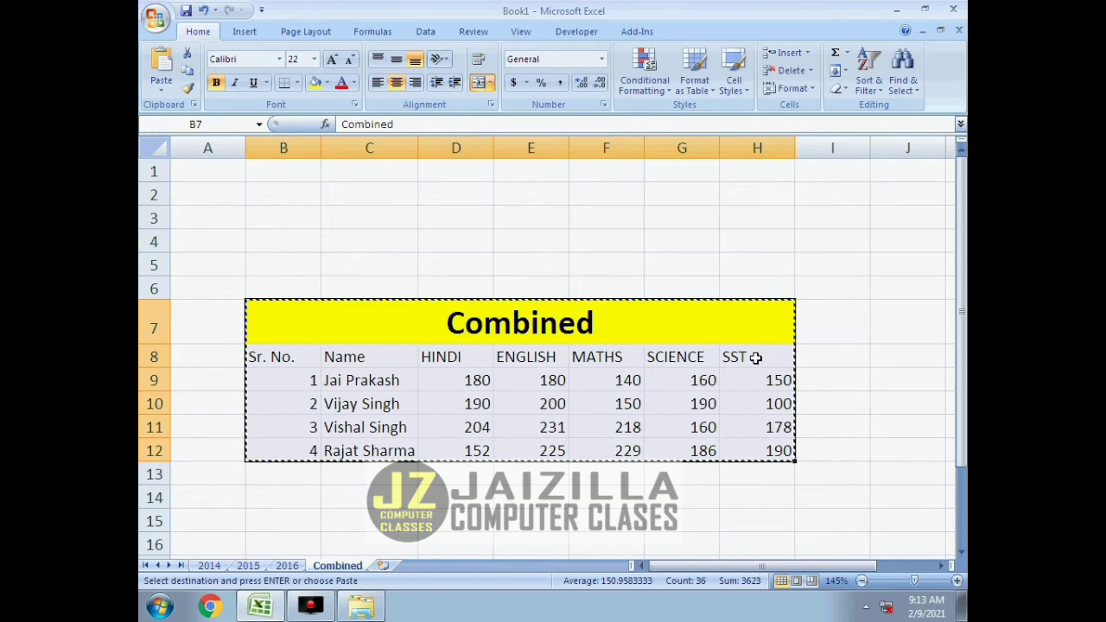
key(super+r)
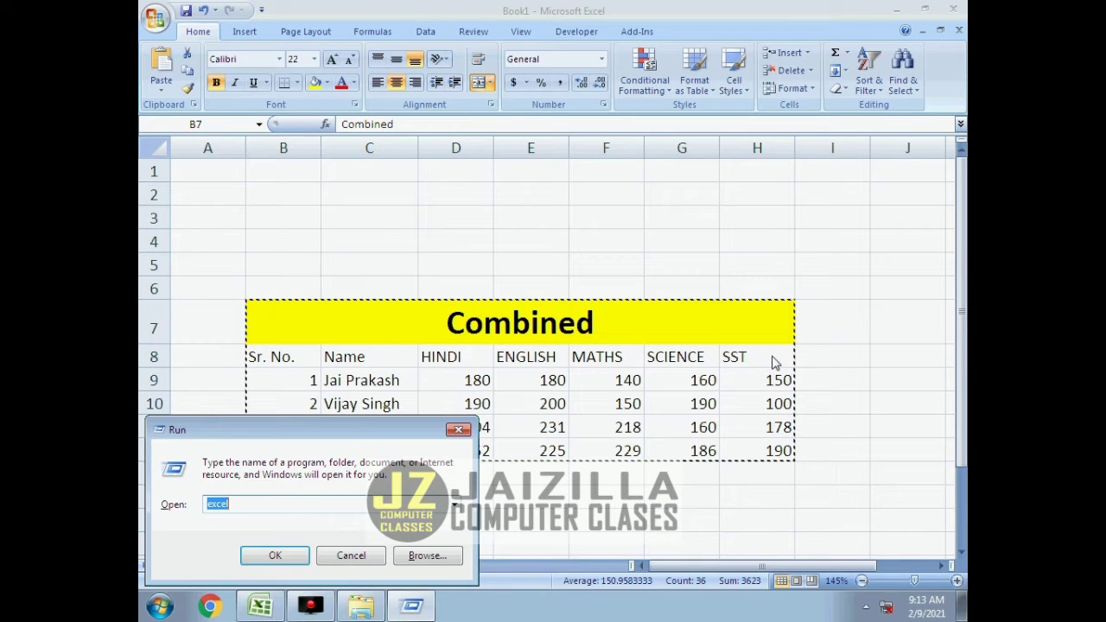
text(winword)
key(Return)
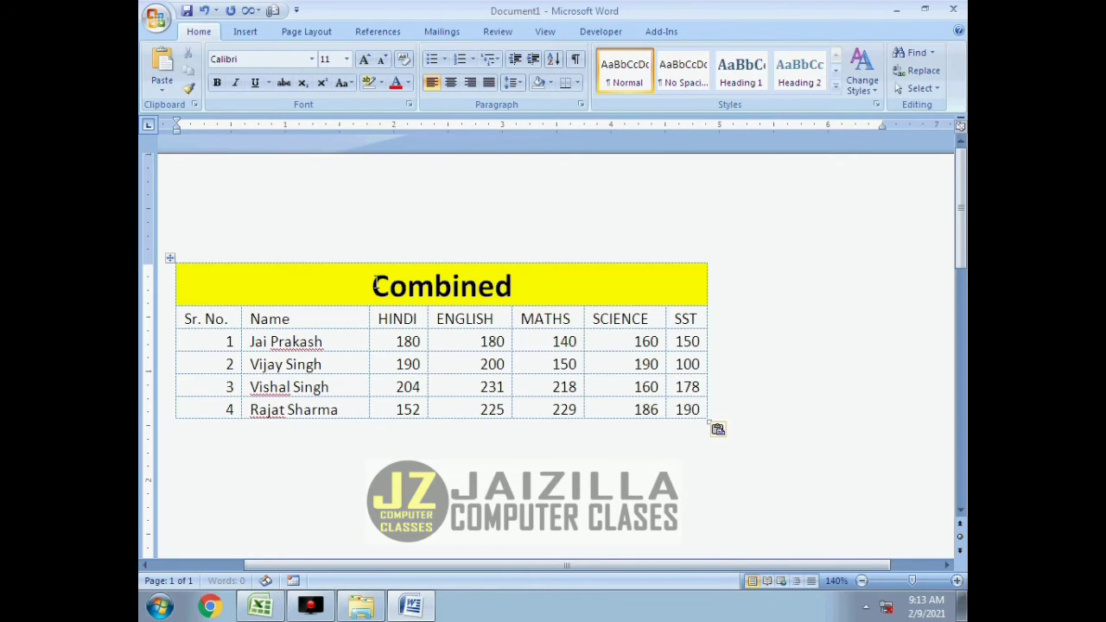
key(ctrl+v)
click(455, 318)
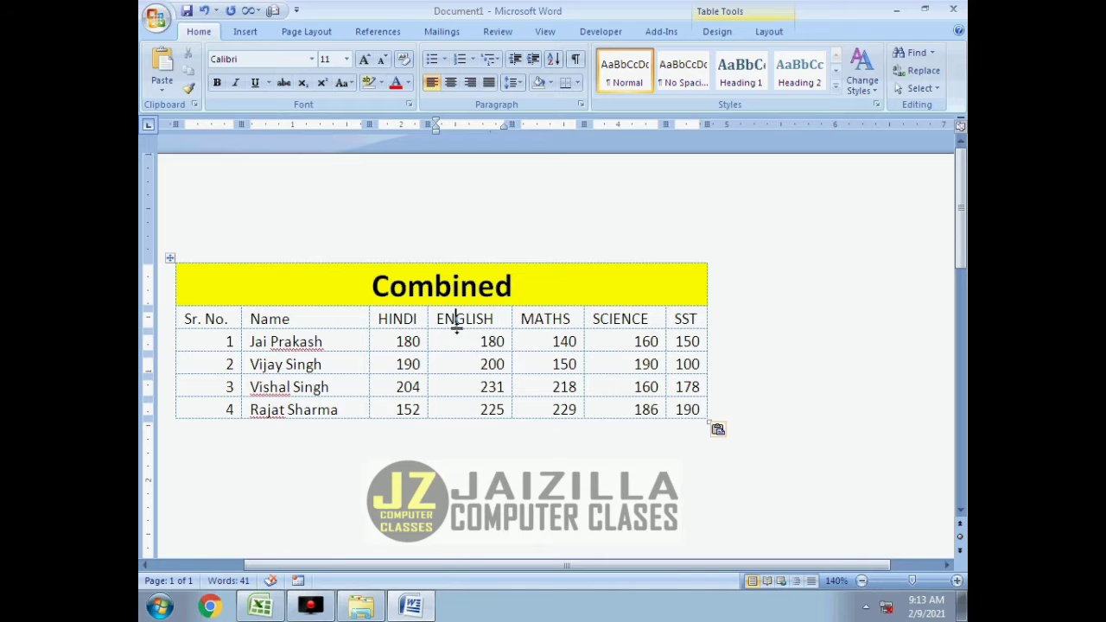
Return to the Excel workbook, set all the first student's marks in D9:H9 on the 2014 sheet to 0 and check the Combined sheet.
click(261, 607)
click(437, 381)
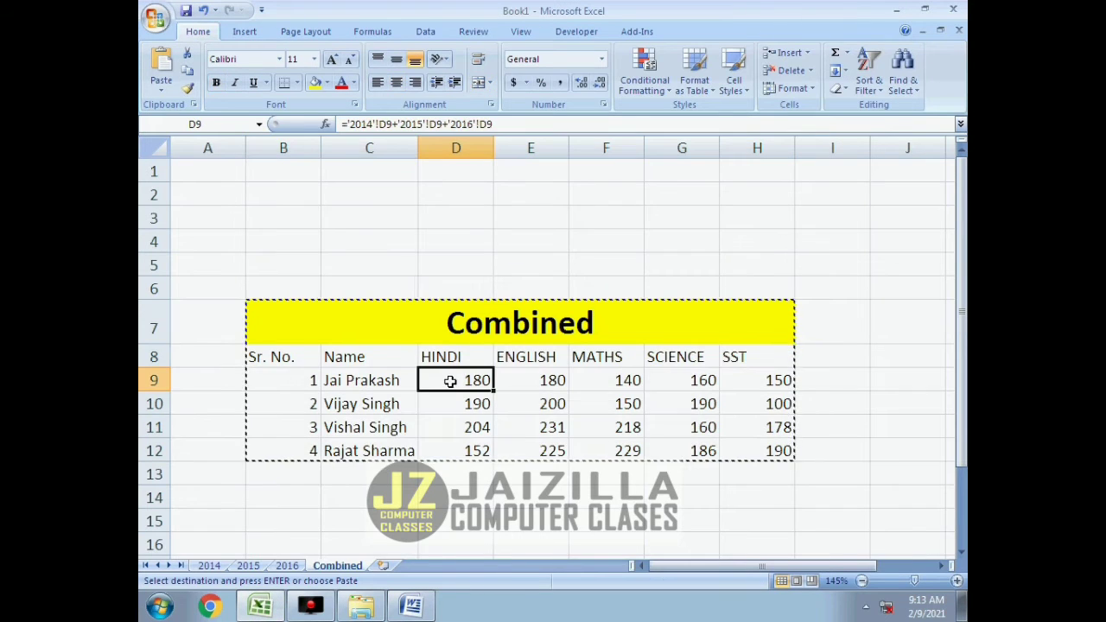
click(209, 565)
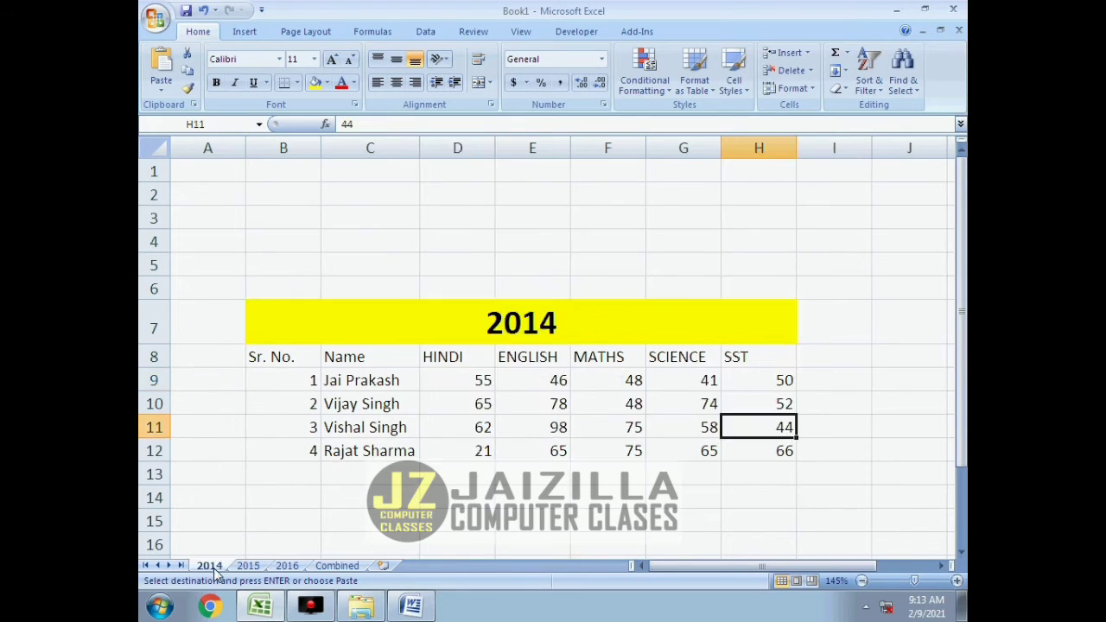
click(465, 384)
text(0	0	0	0	0)
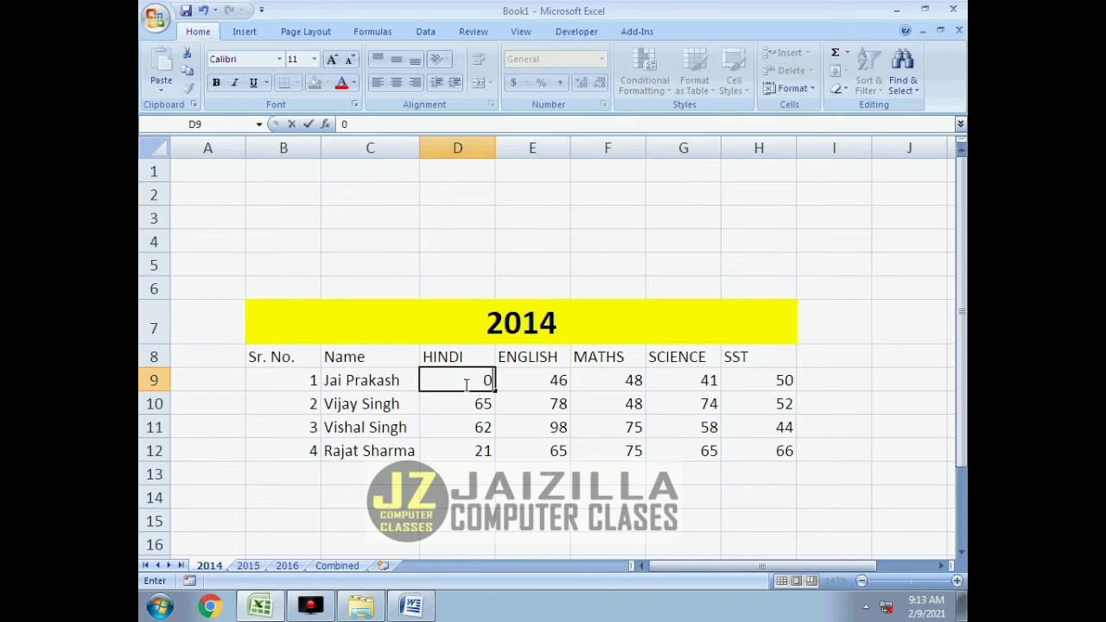
key(Return)
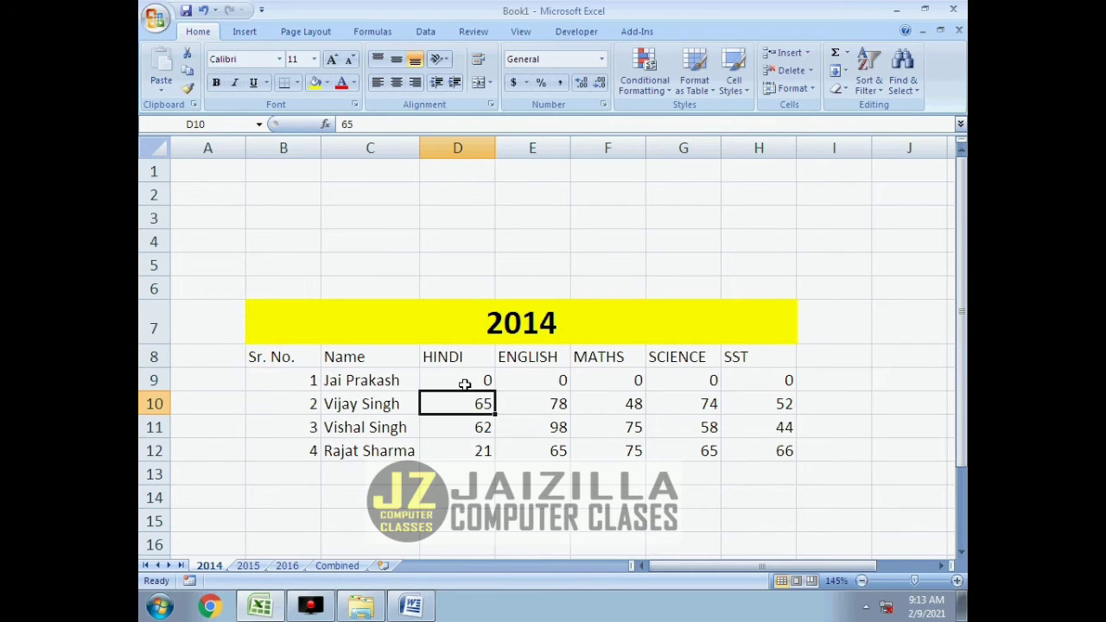
click(337, 565)
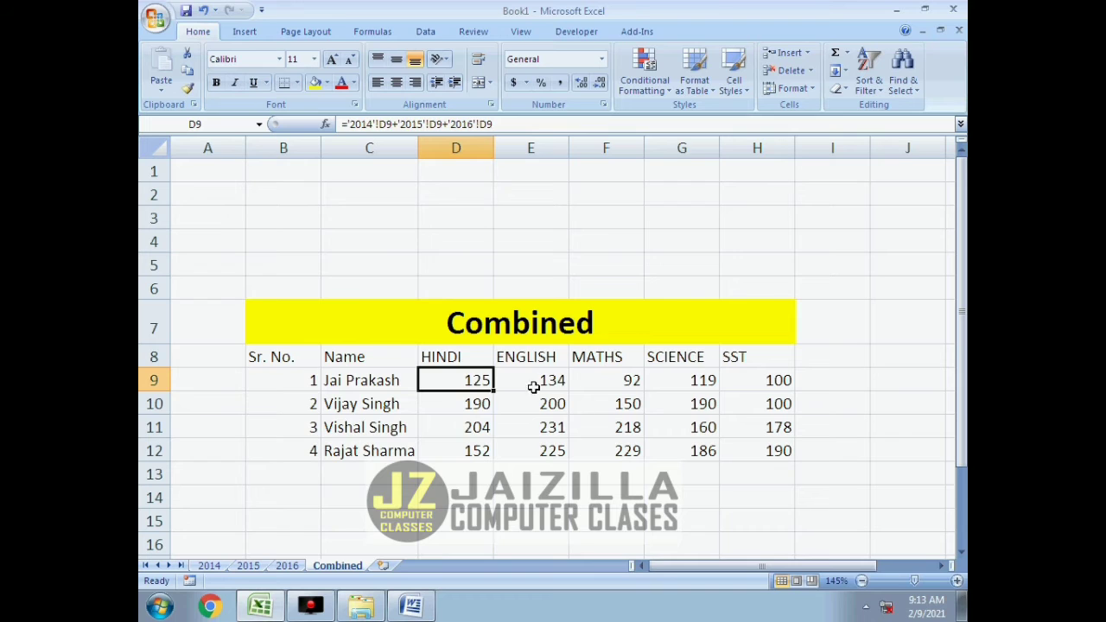
Set all five of the first student's marks in D9:H9 on the 2015 sheet to 0.
click(248, 565)
click(458, 377)
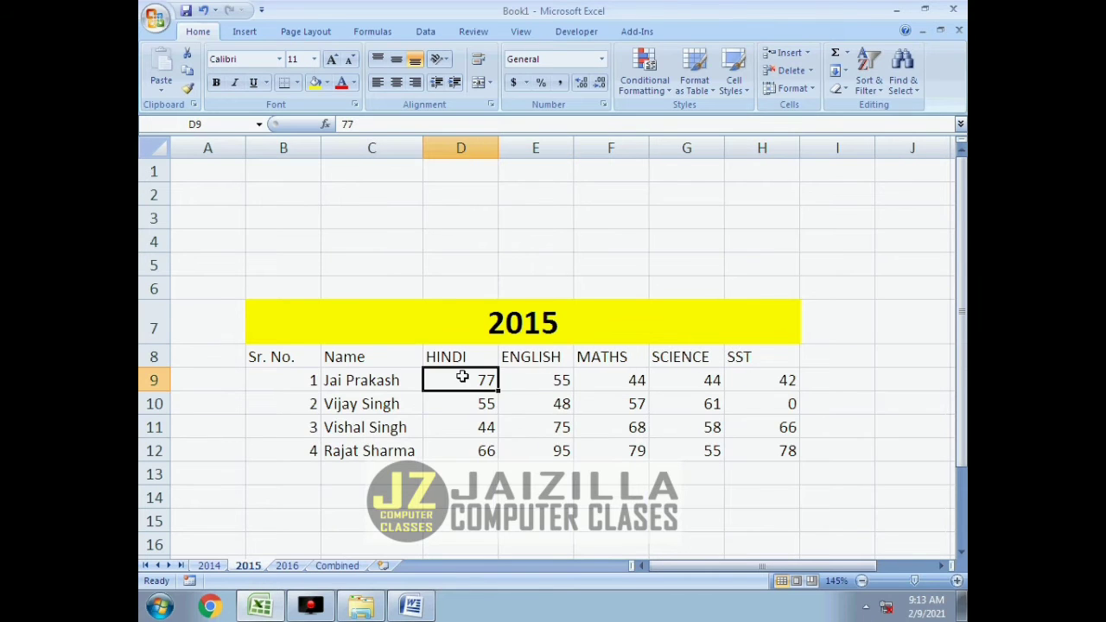
text(0	0	0	0	0)
key(Return)
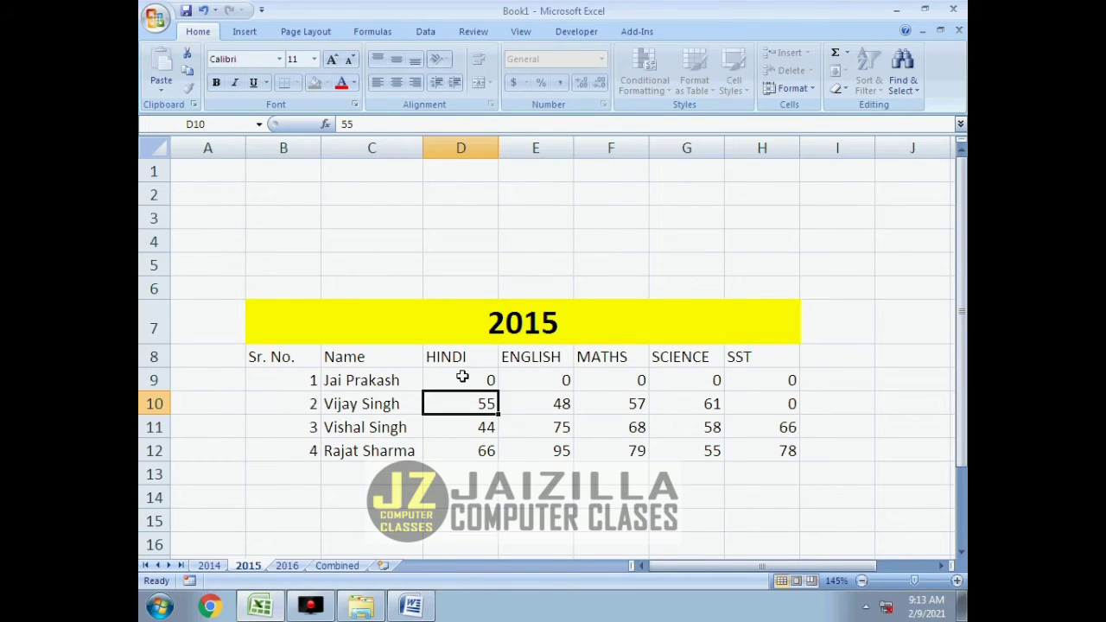
Set all five of the first student's marks in D9:H9 on the 2016 sheet to 0.
click(287, 565)
click(500, 362)
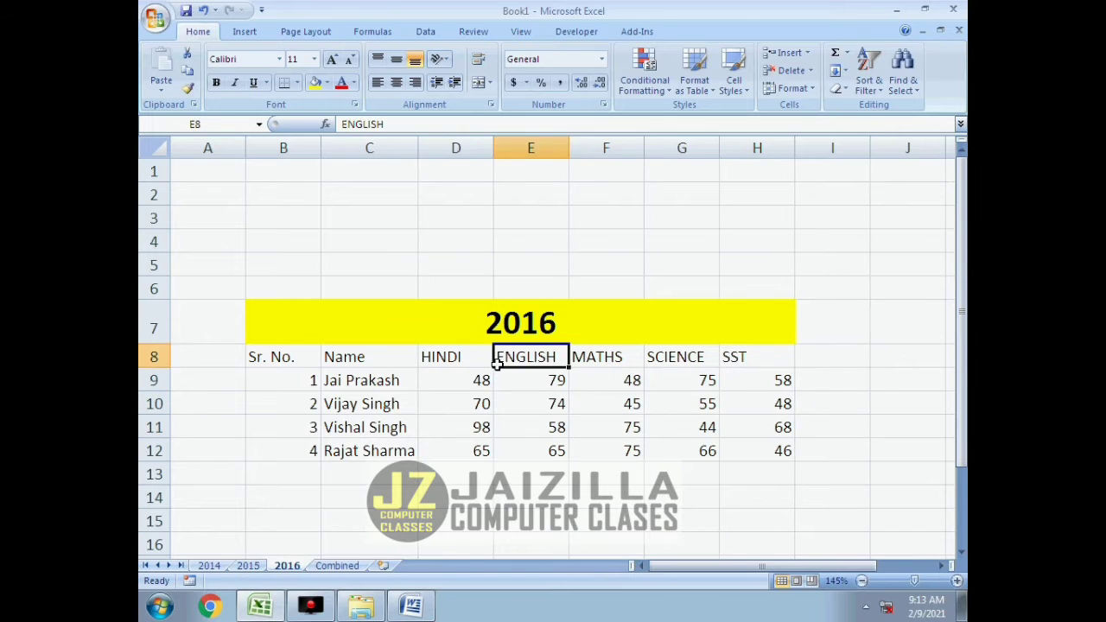
click(470, 380)
text(0	0	0	0	0)
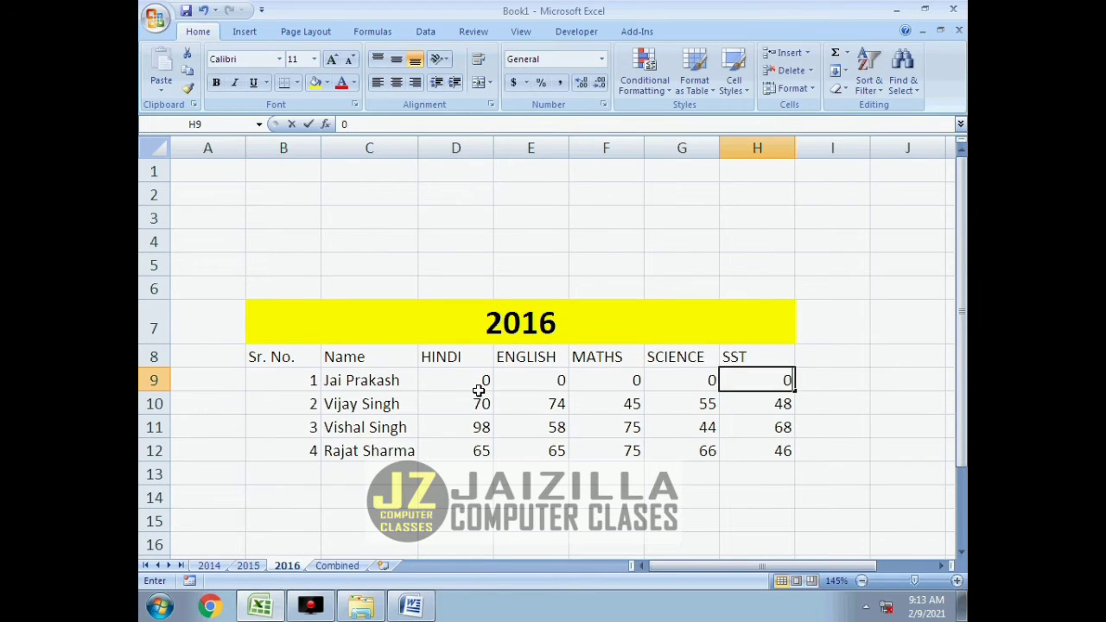
key(Return)
click(320, 557)
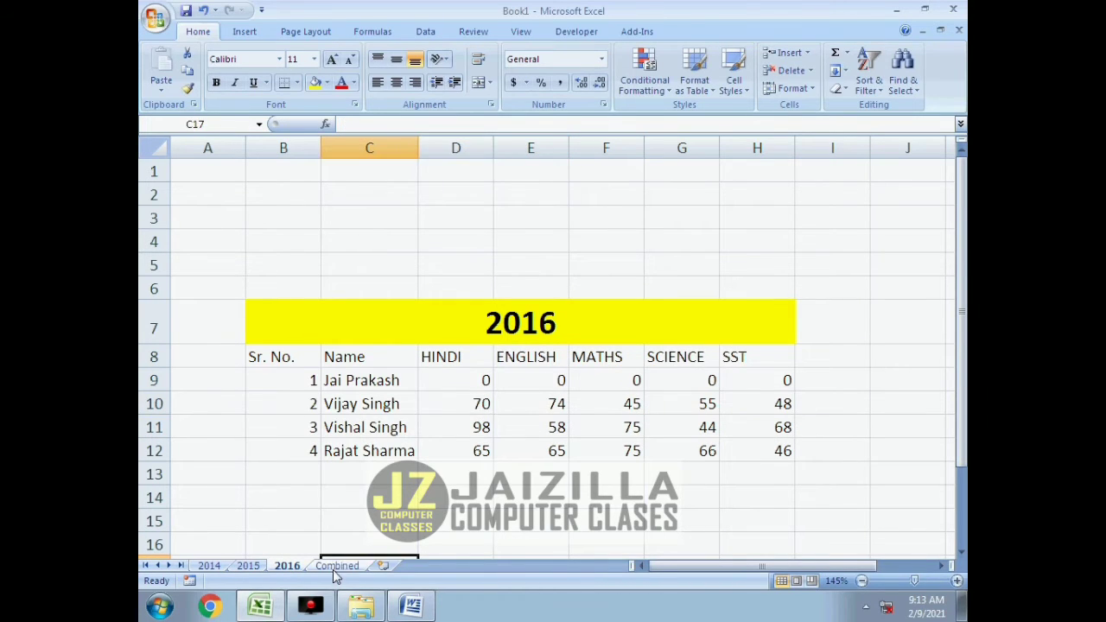
Check the first student's totals on the Combined sheet and compare them with the table pasted in the Word document.
click(337, 565)
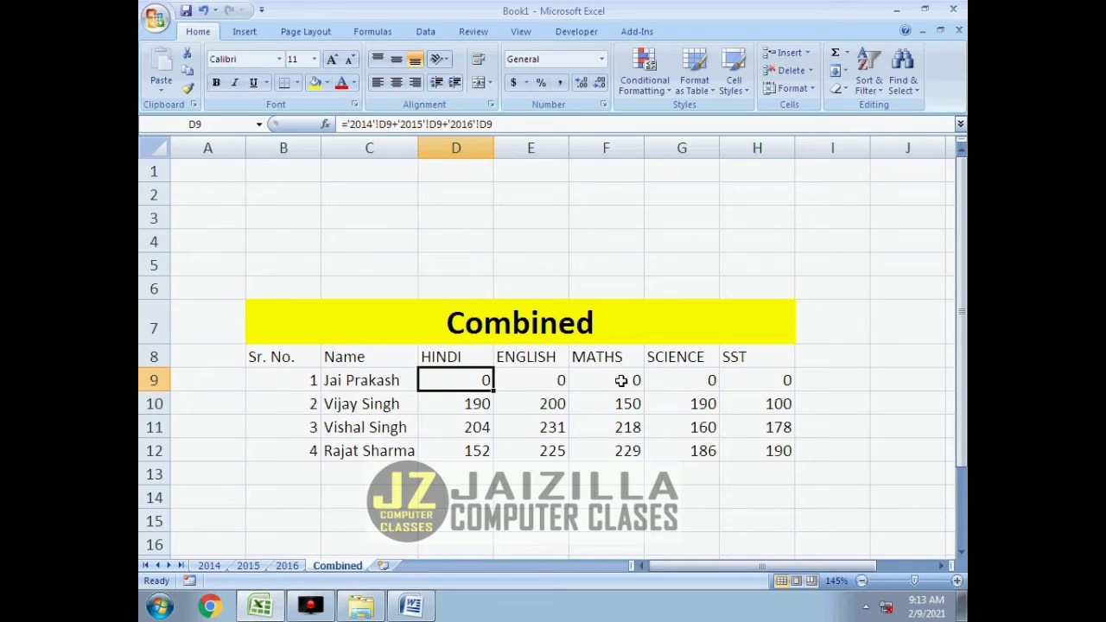
click(579, 381)
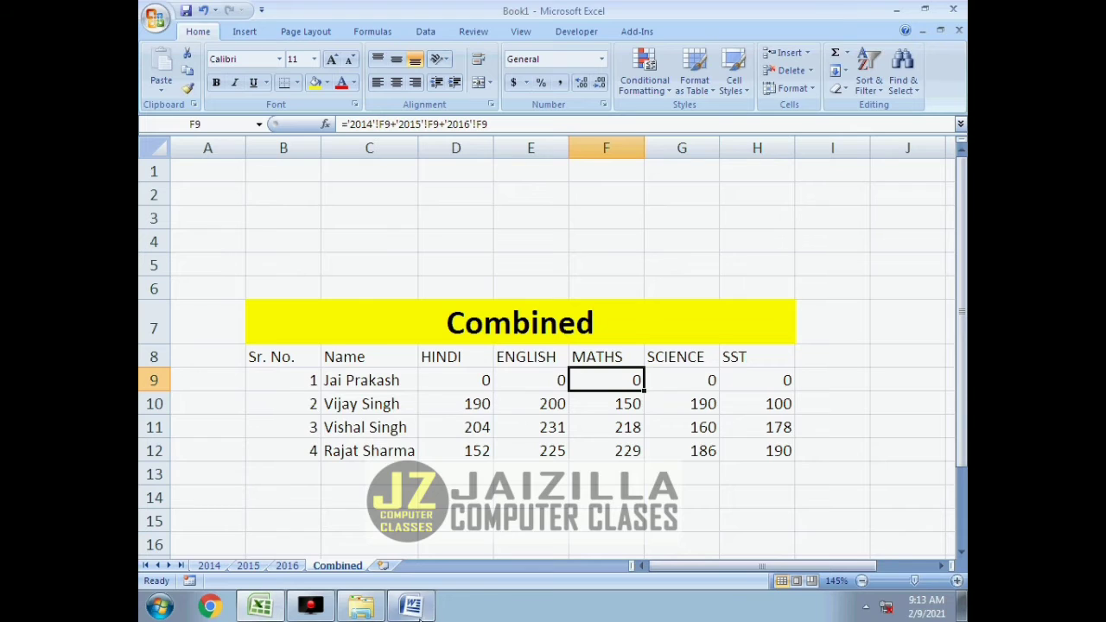
click(411, 606)
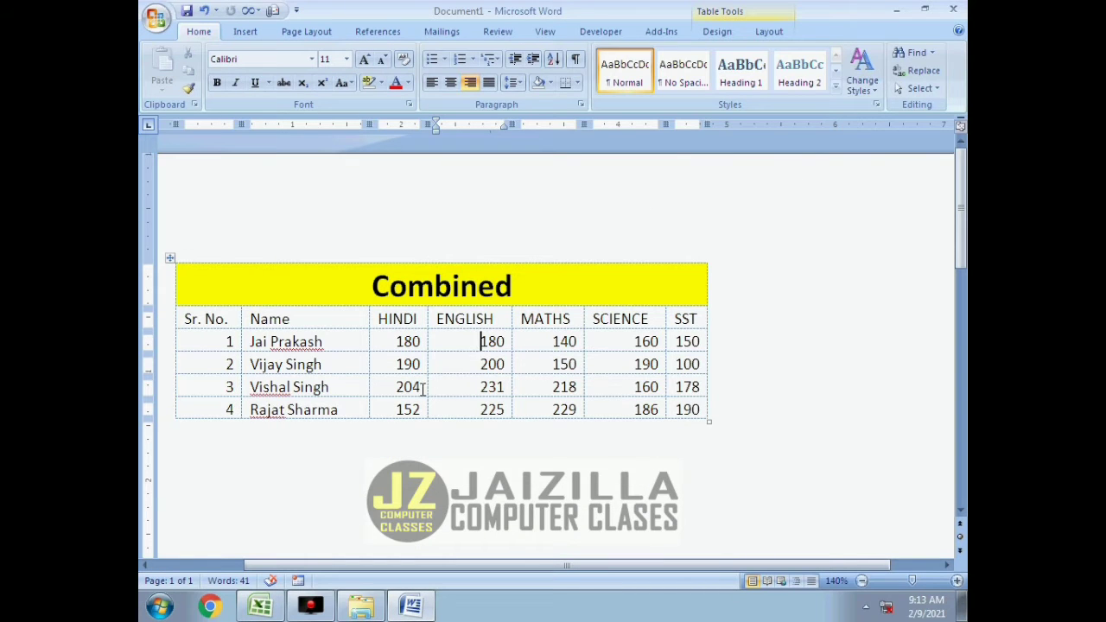
Delete the pasted table from the Word document, then return to Excel and copy the Combined table B7:H12.
key(ctrl+a)
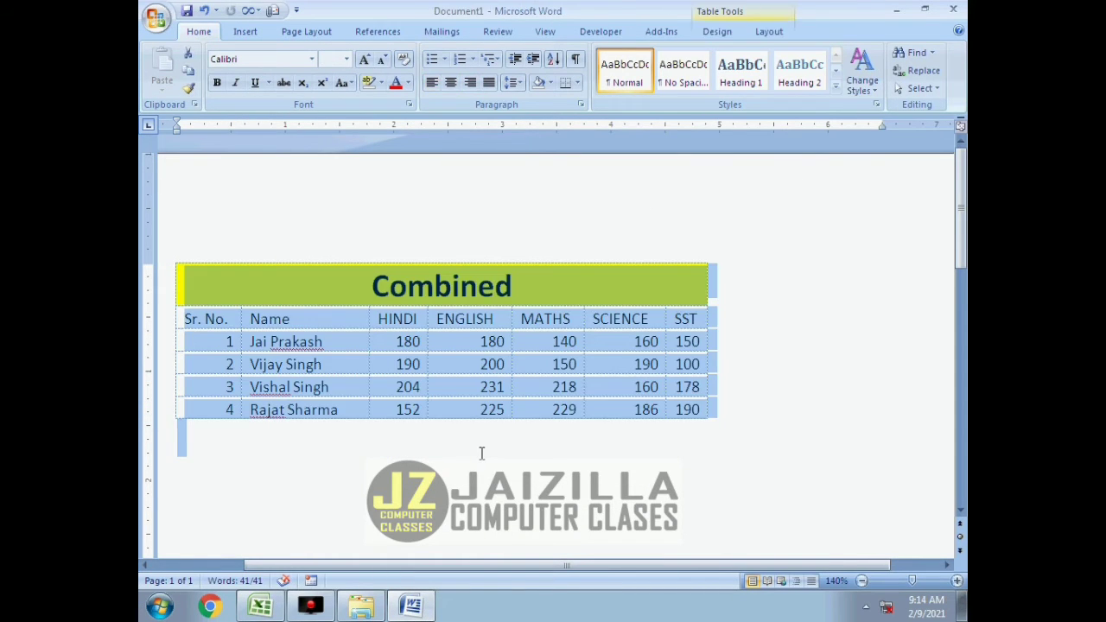
key(Delete)
key(alt+Tab)
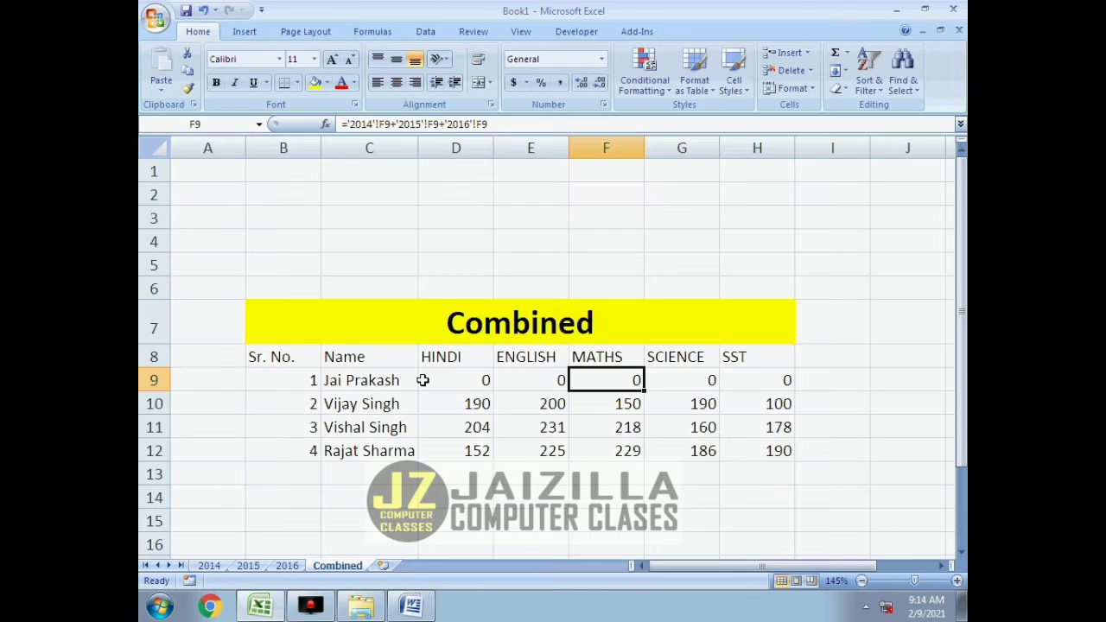
drag(308, 327, 647, 447)
key(ctrl+c)
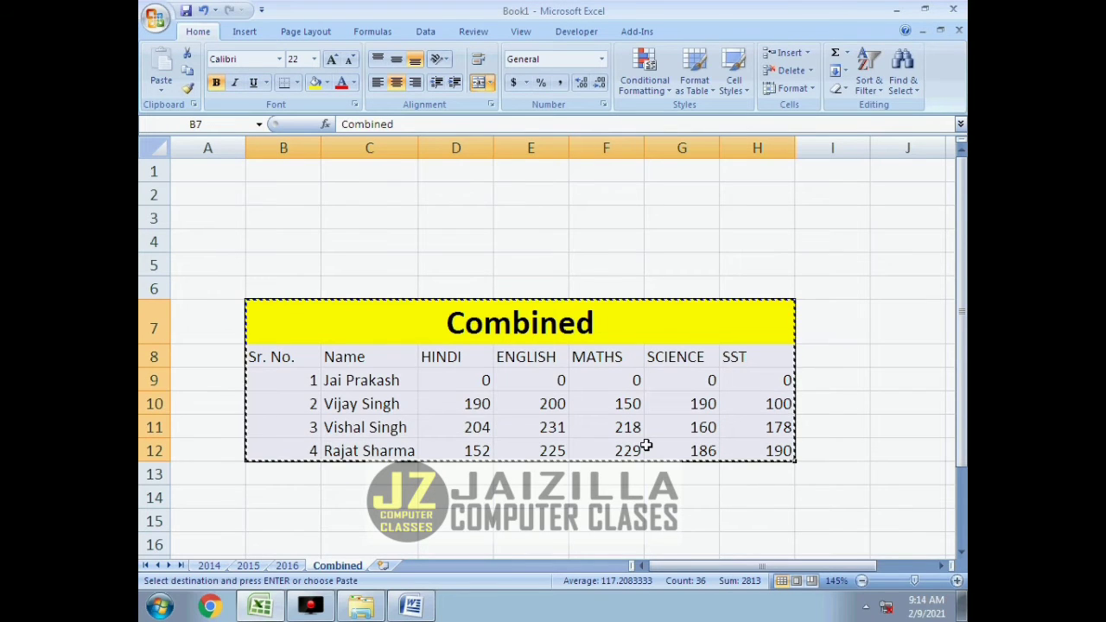
Switch to Word and use Paste Special with Paste link to insert the table as a Microsoft Office Excel Worksheet Object.
click(411, 605)
right_click(212, 268)
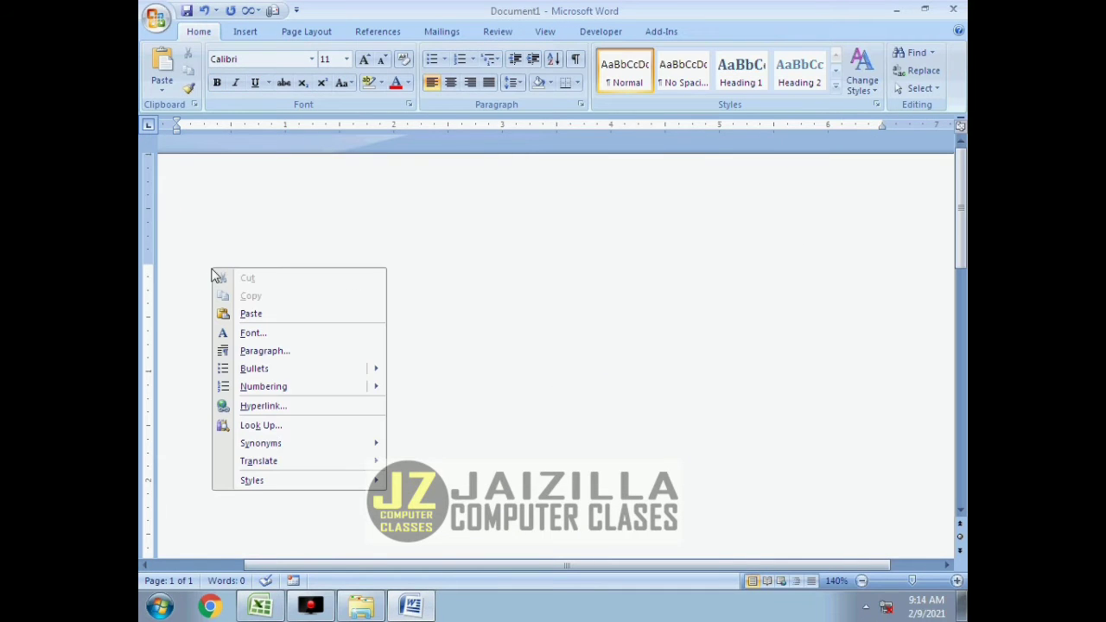
click(163, 92)
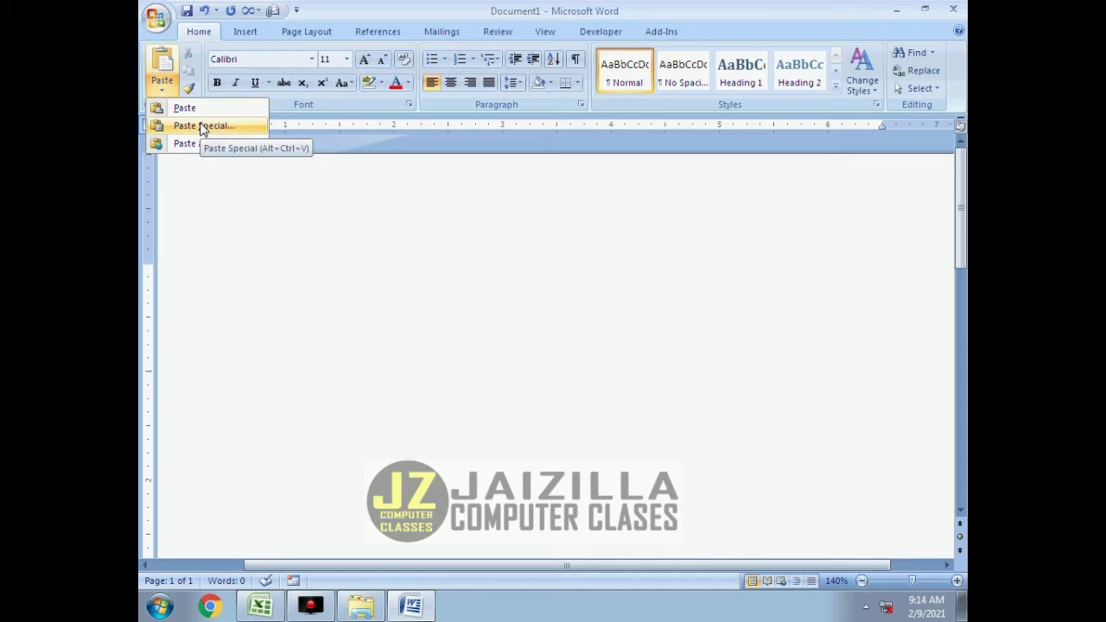
click(182, 281)
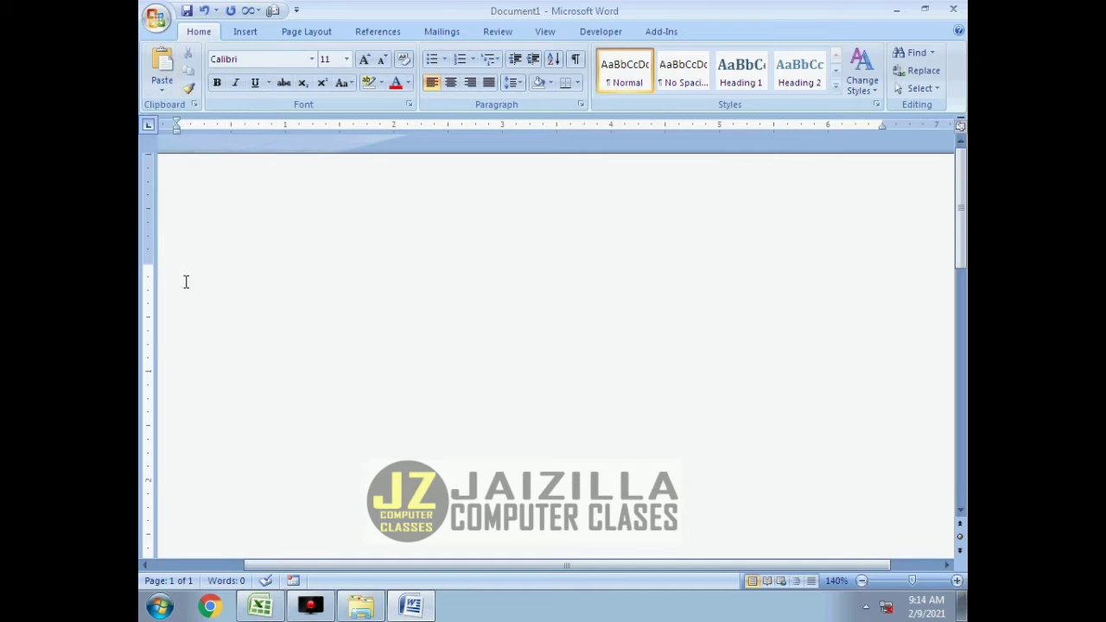
right_click(184, 282)
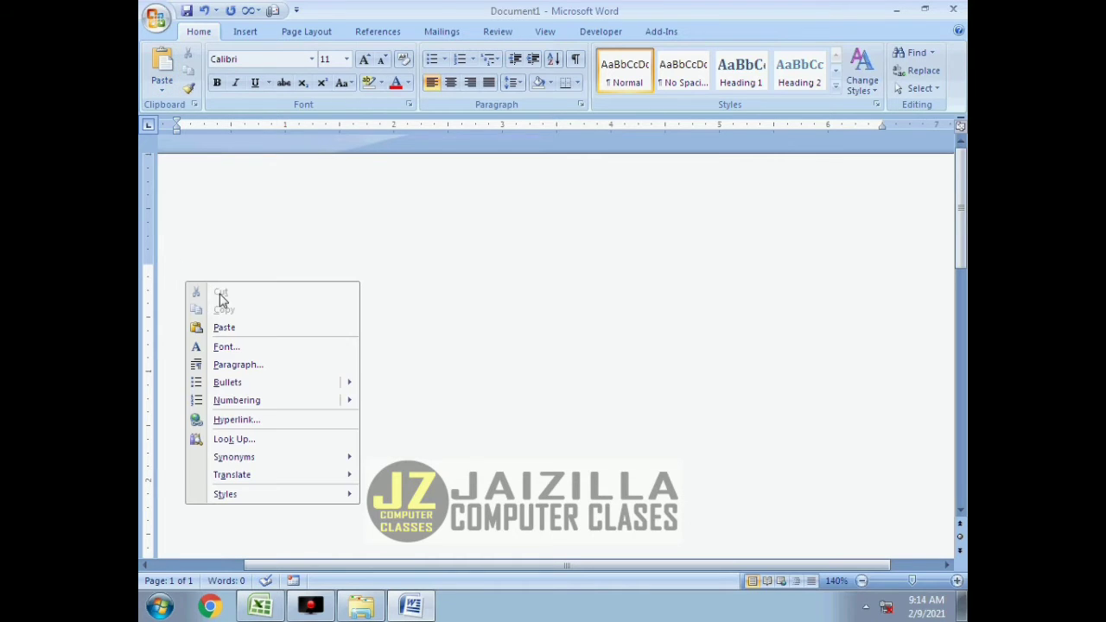
click(162, 86)
click(191, 128)
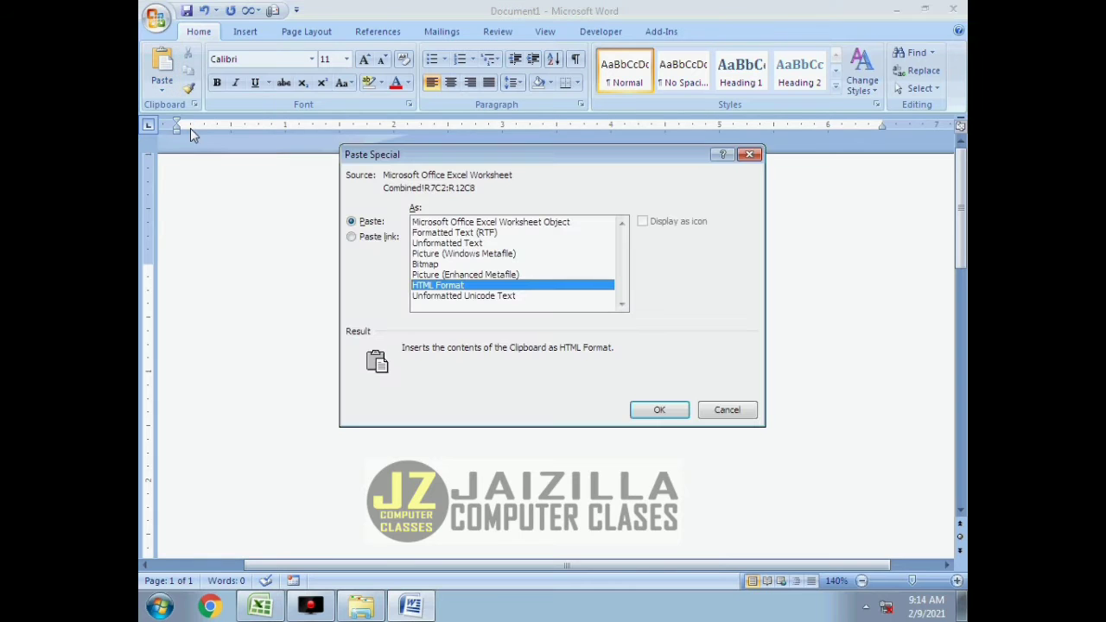
click(469, 223)
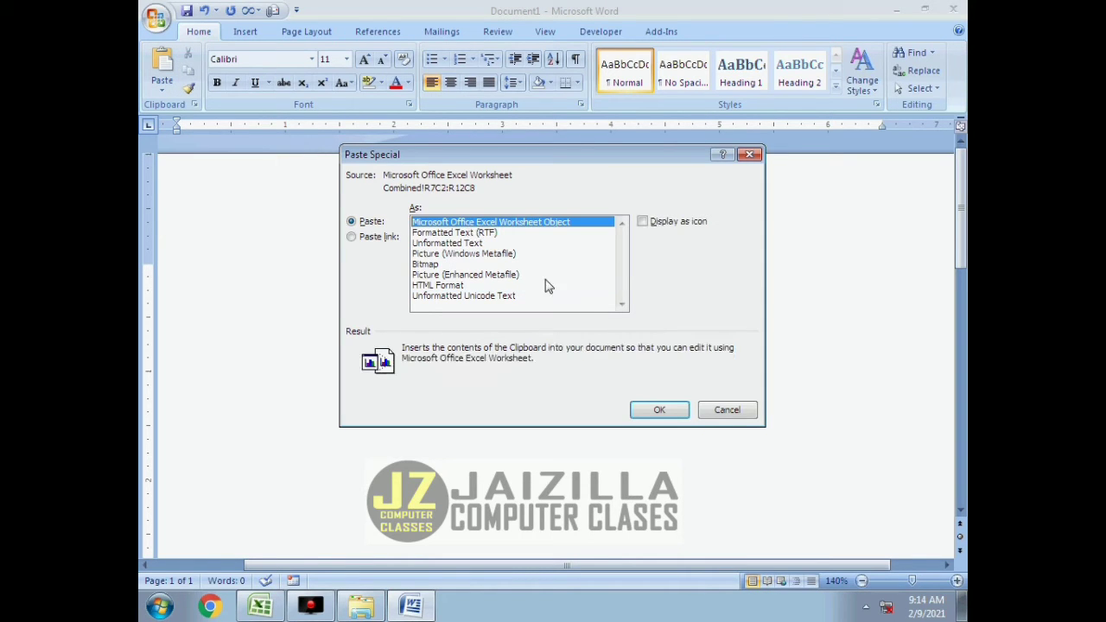
click(389, 237)
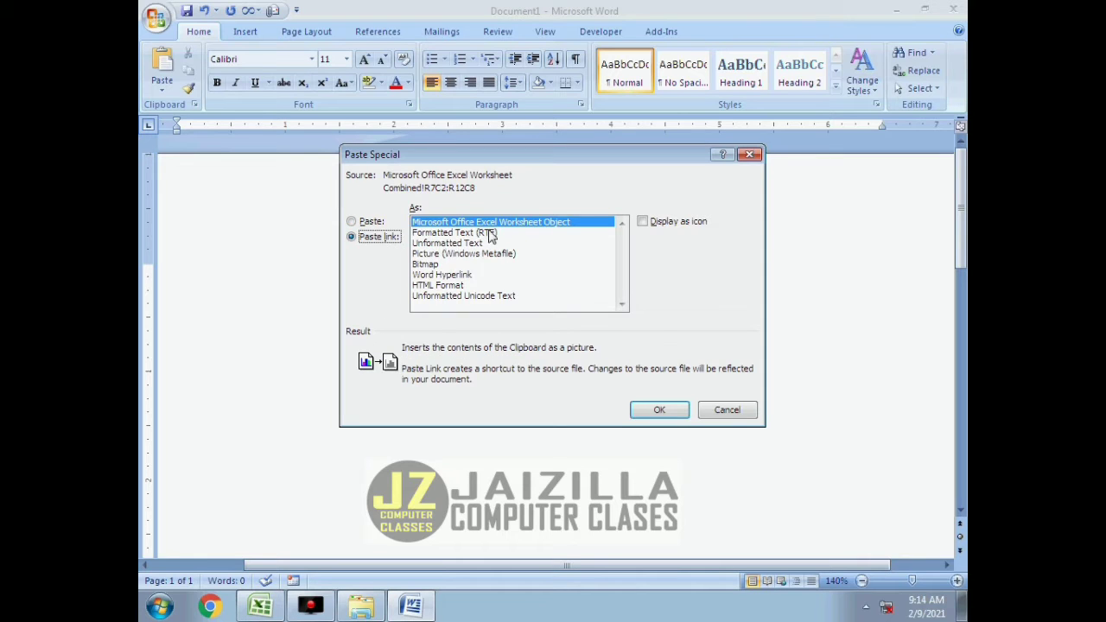
click(660, 411)
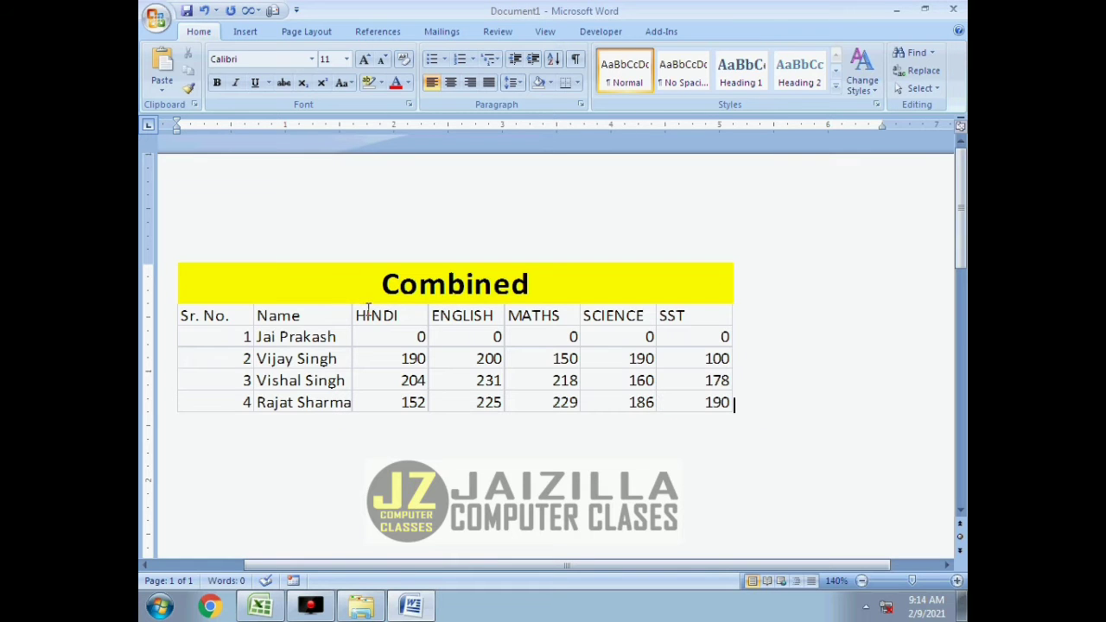
click(369, 313)
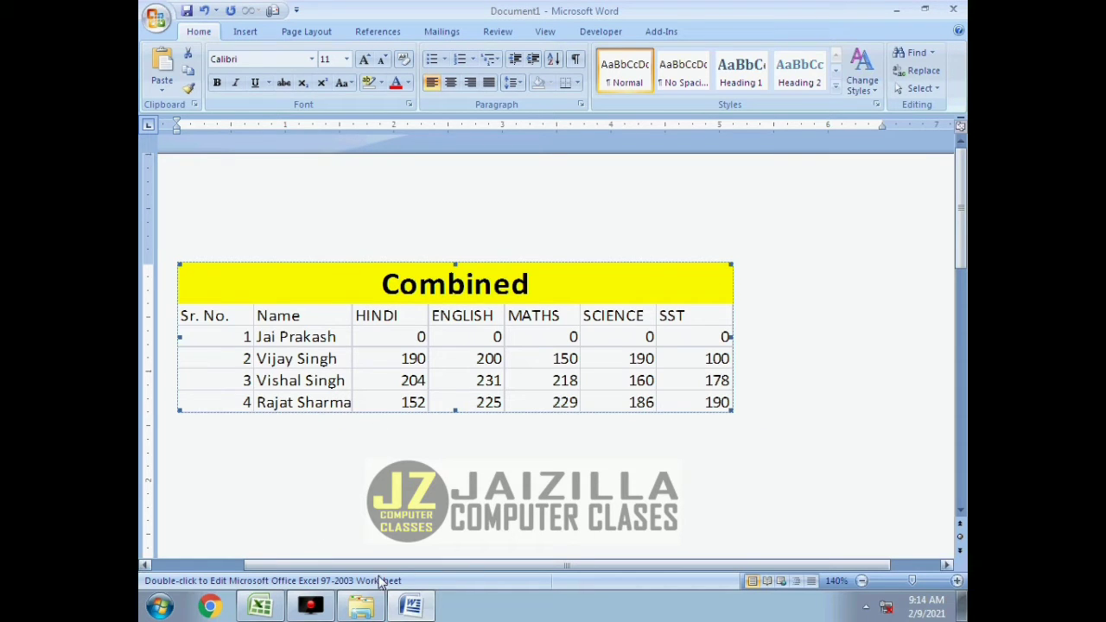
Return to the Excel workbook and set all five of the first student's marks in D9:H9 on the 2014 sheet to 25.
click(263, 608)
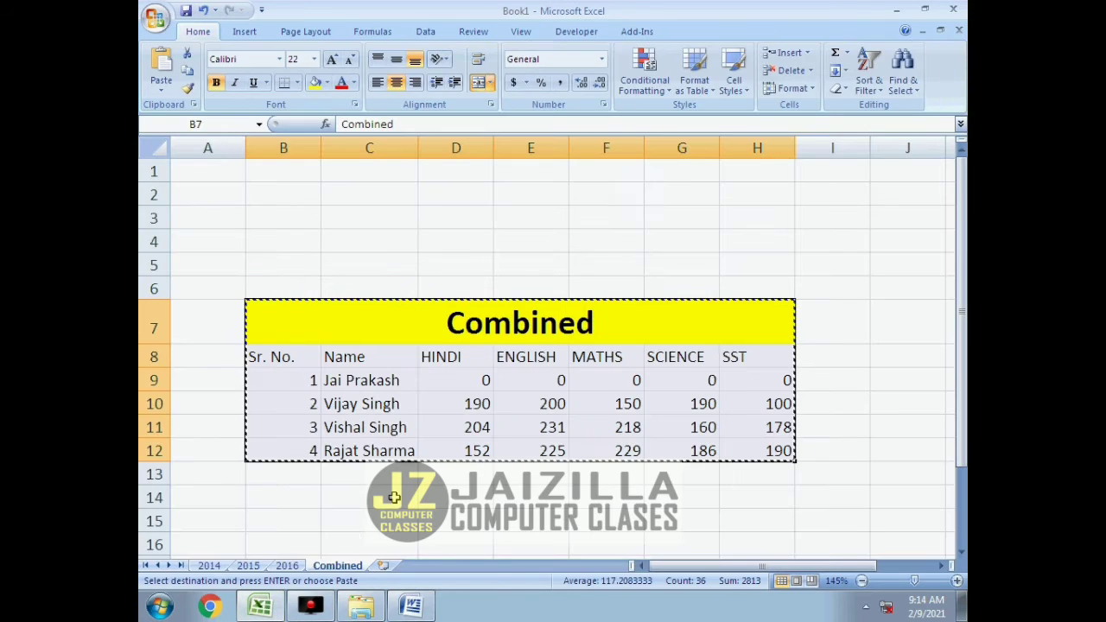
click(210, 566)
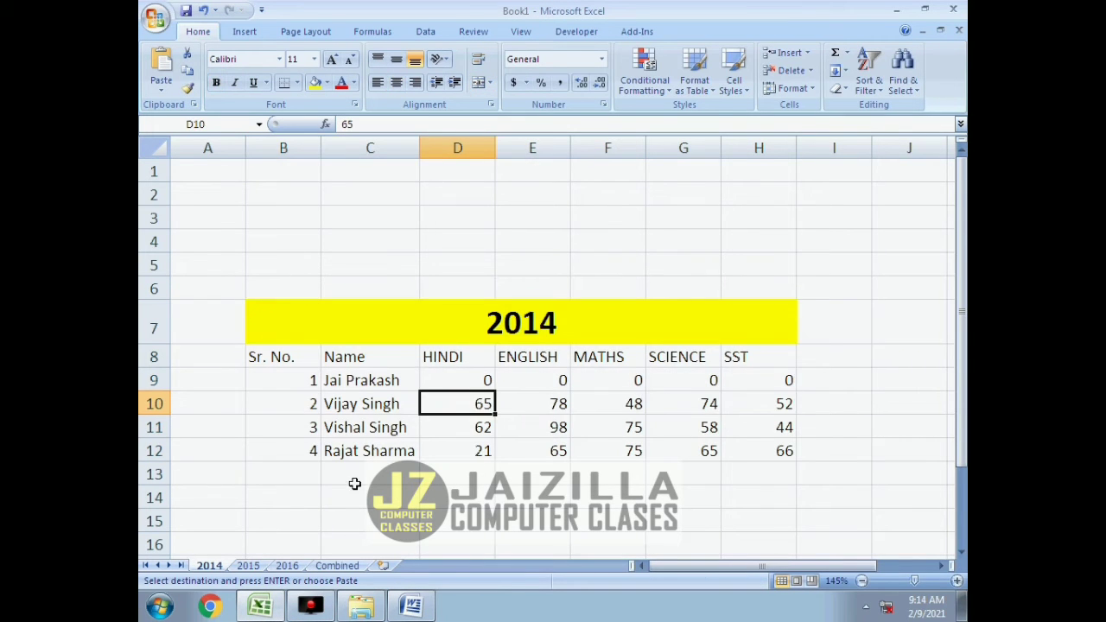
click(466, 388)
text(25)
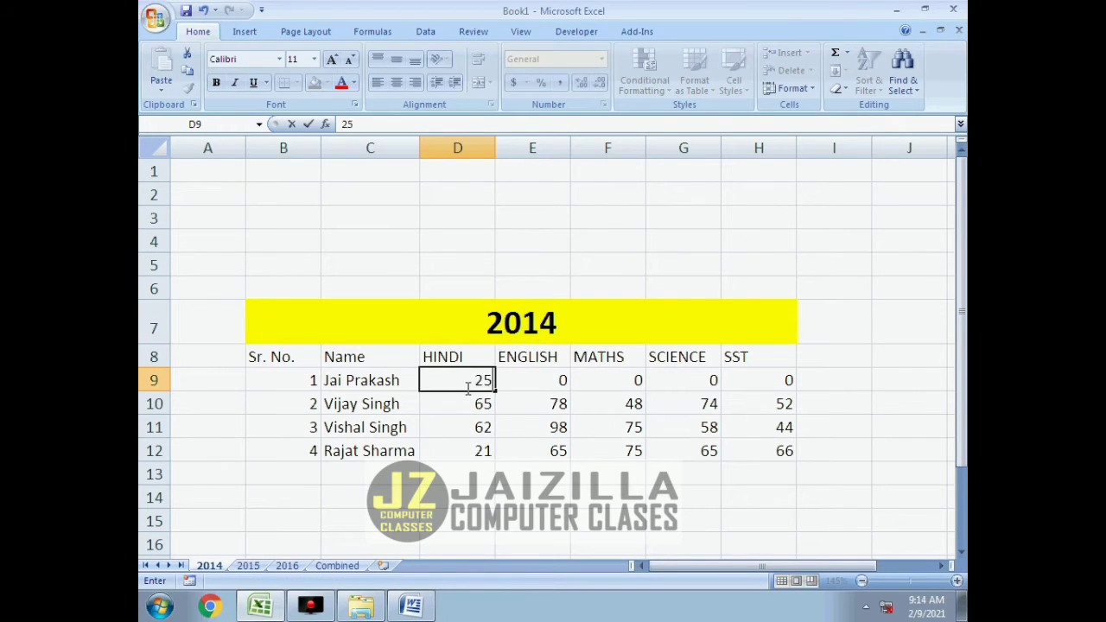
key(Tab)
text(25)
key(Tab)
text(25)
key(Tab)
text(25)
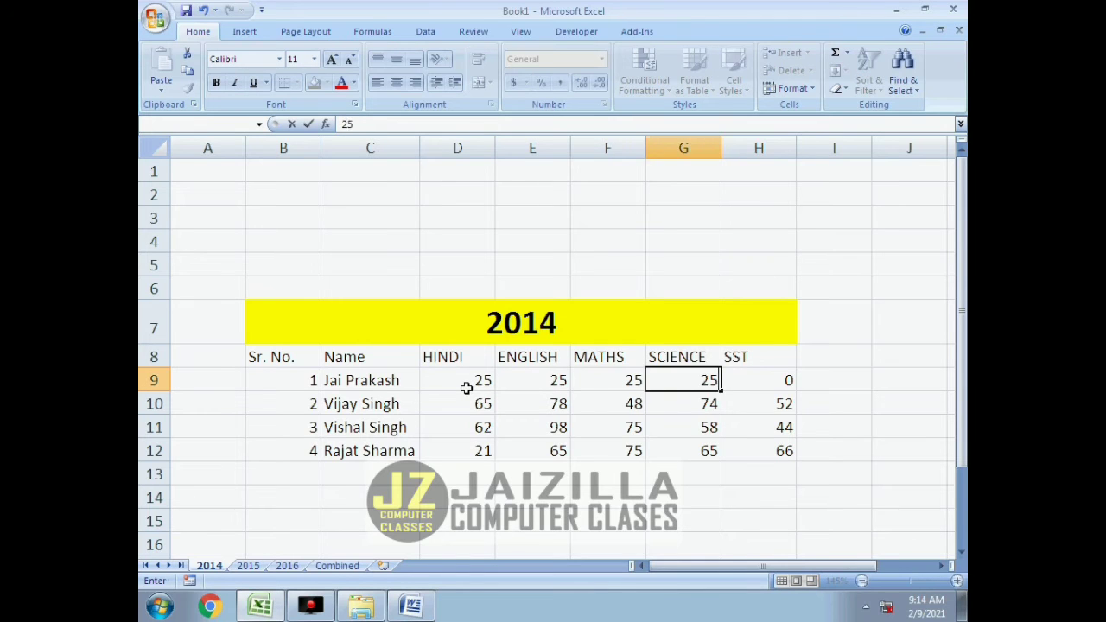
key(Tab)
text(25)
key(Return)
Check the first student's row on the Combined sheet and compare it with the linked table in Word.
click(338, 565)
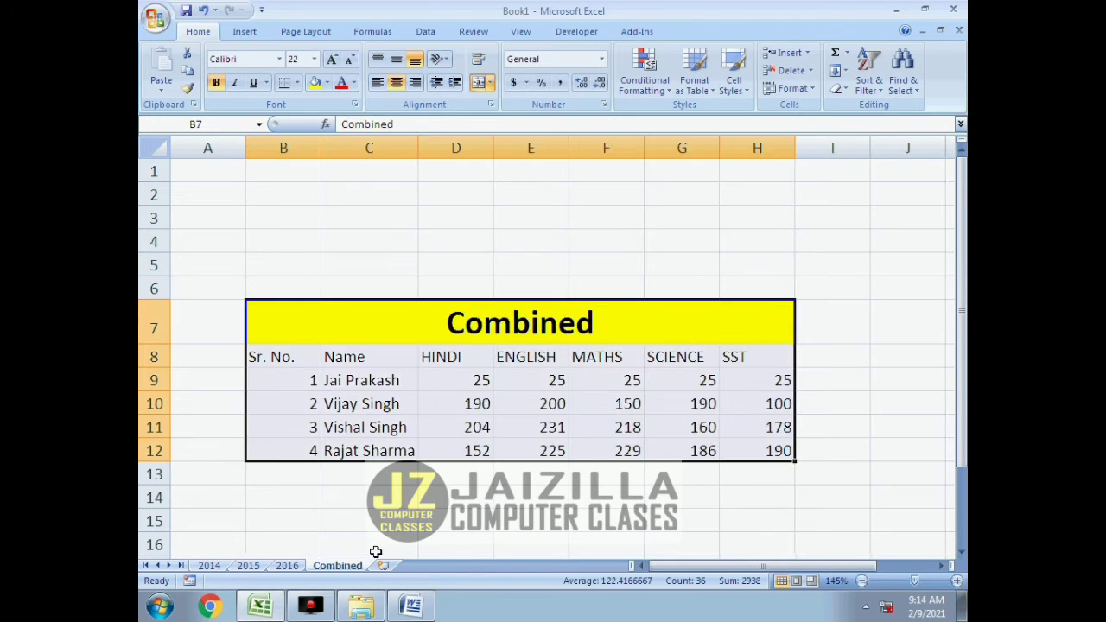
click(423, 609)
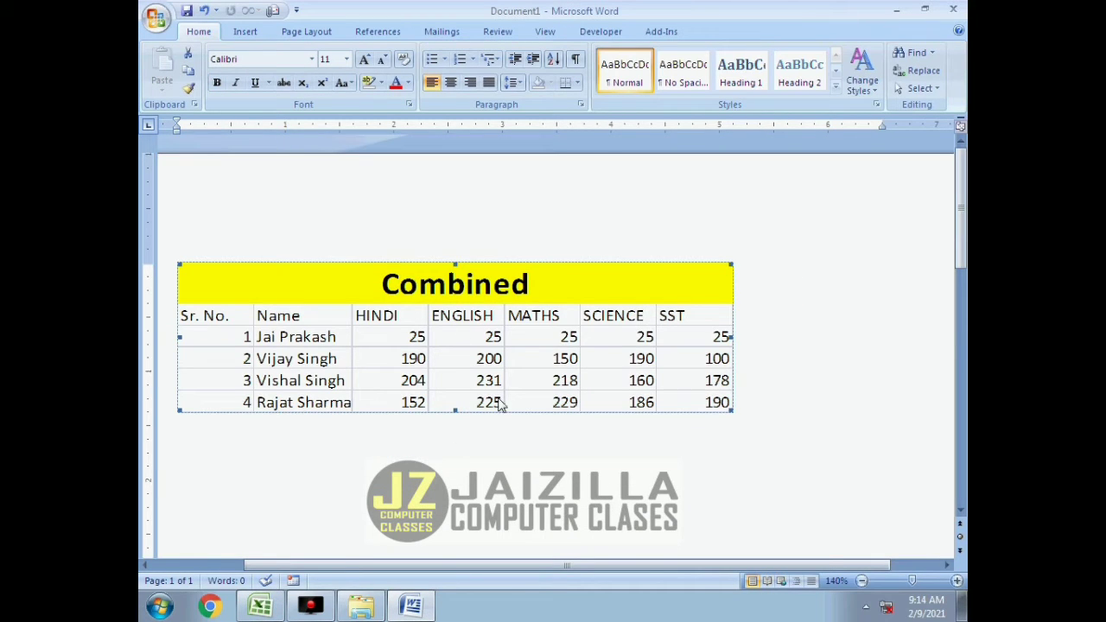
click(768, 401)
Return to Excel and clear the other three students' marks in D10:H12 on the 2014 sheet.
click(261, 607)
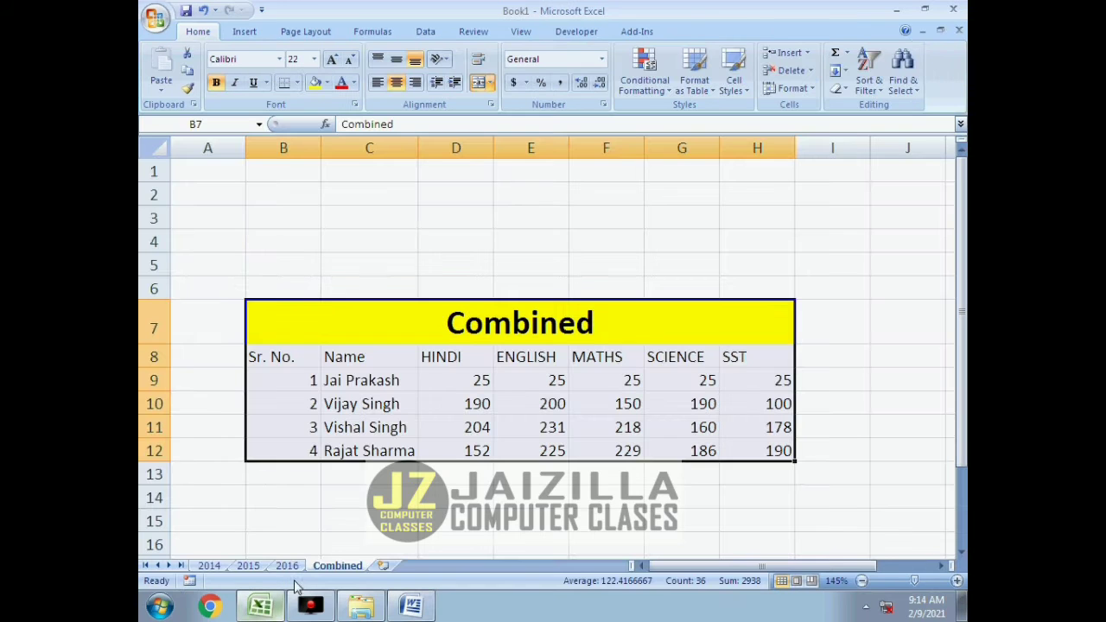
click(449, 387)
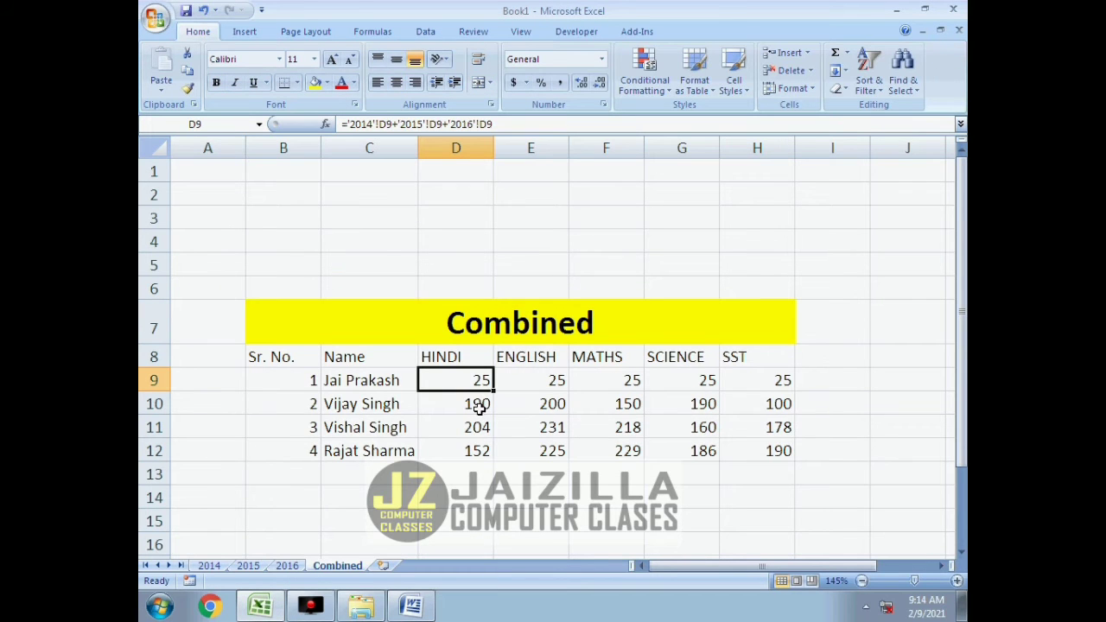
click(210, 565)
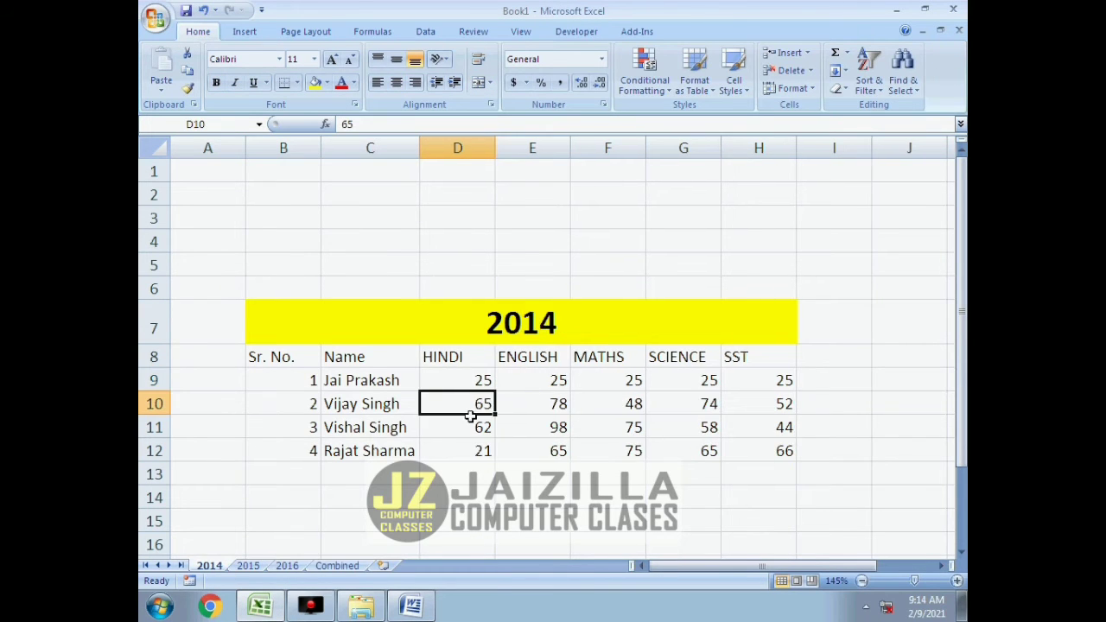
drag(477, 405, 763, 449)
key(Delete)
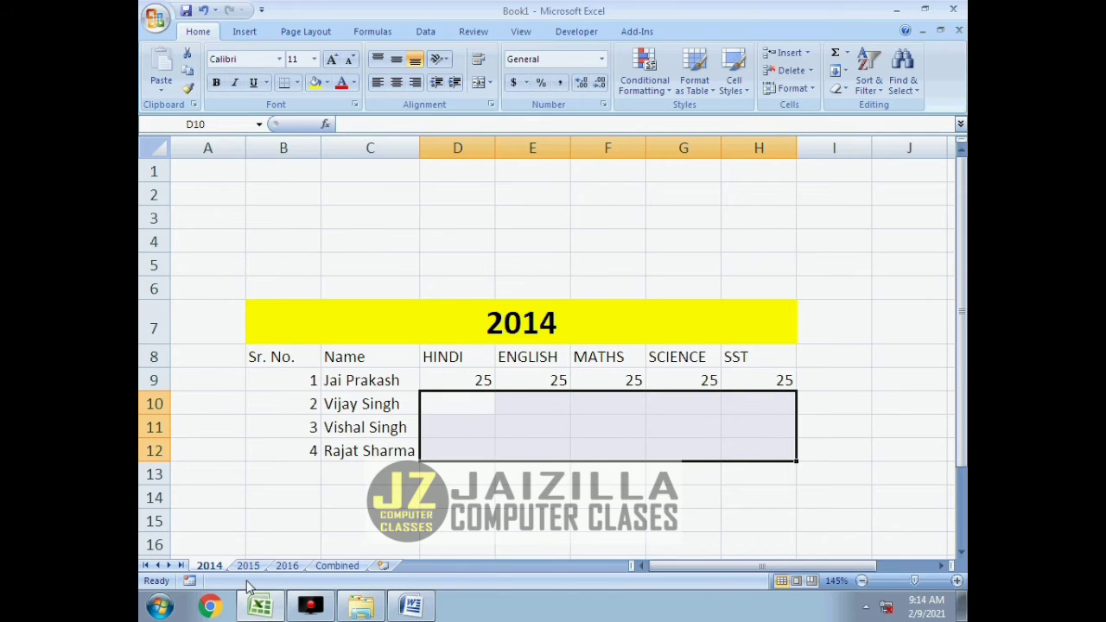
Clear the other three students' marks in D10:H12 on the 2015 sheet.
click(248, 566)
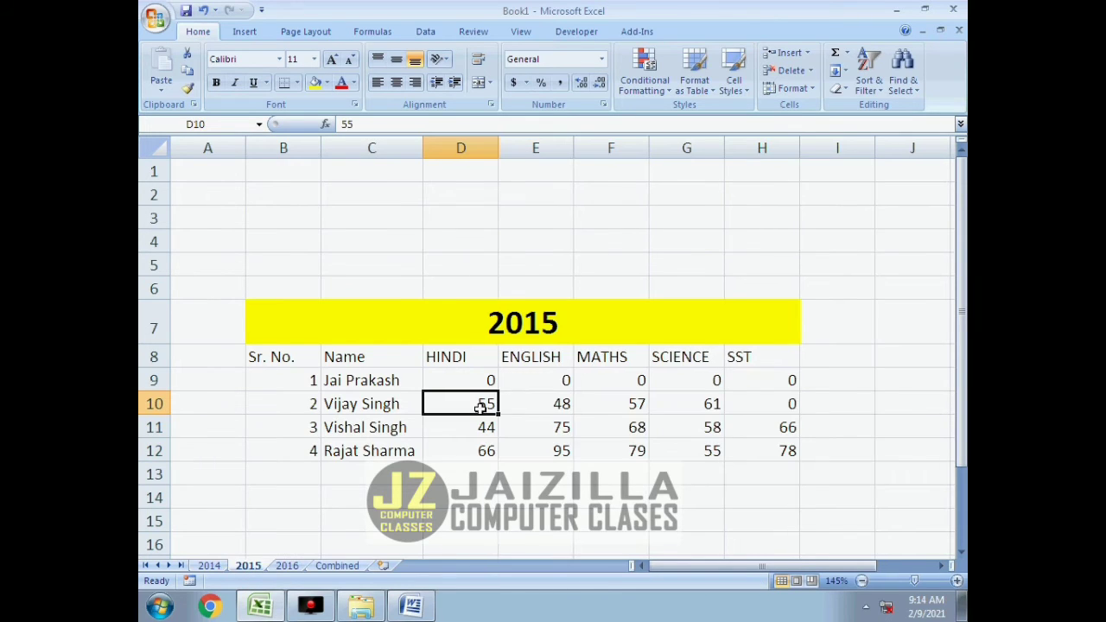
drag(482, 407, 758, 444)
key(Delete)
Clear the marks in D10:H12 on the 2016 sheet and check the Combined sheet and the linked table in Word.
click(286, 566)
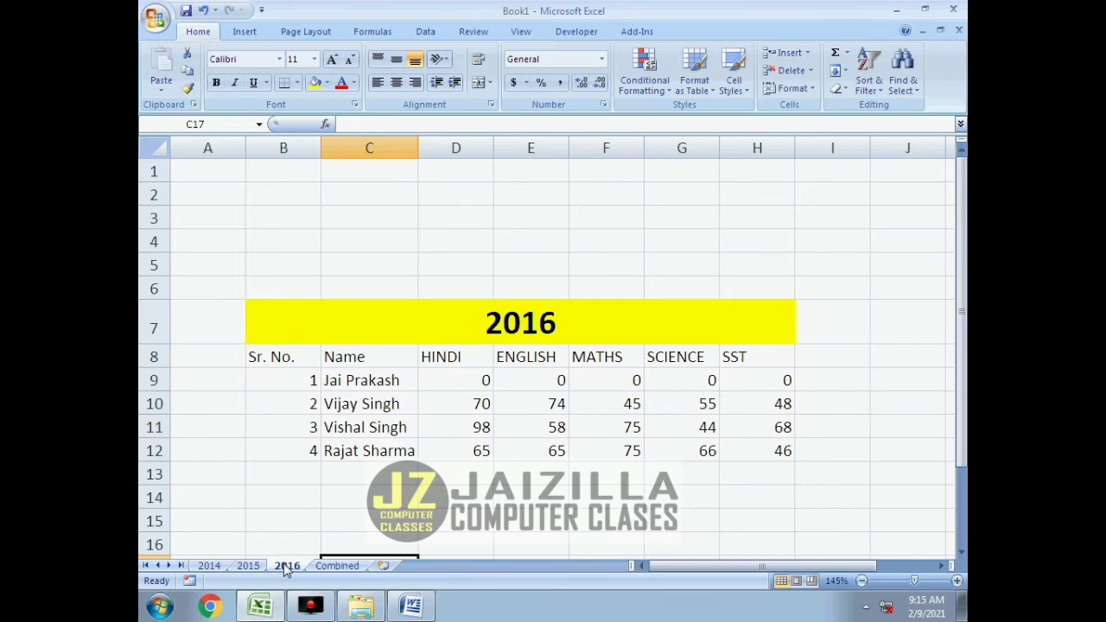
drag(475, 407, 782, 448)
key(Delete)
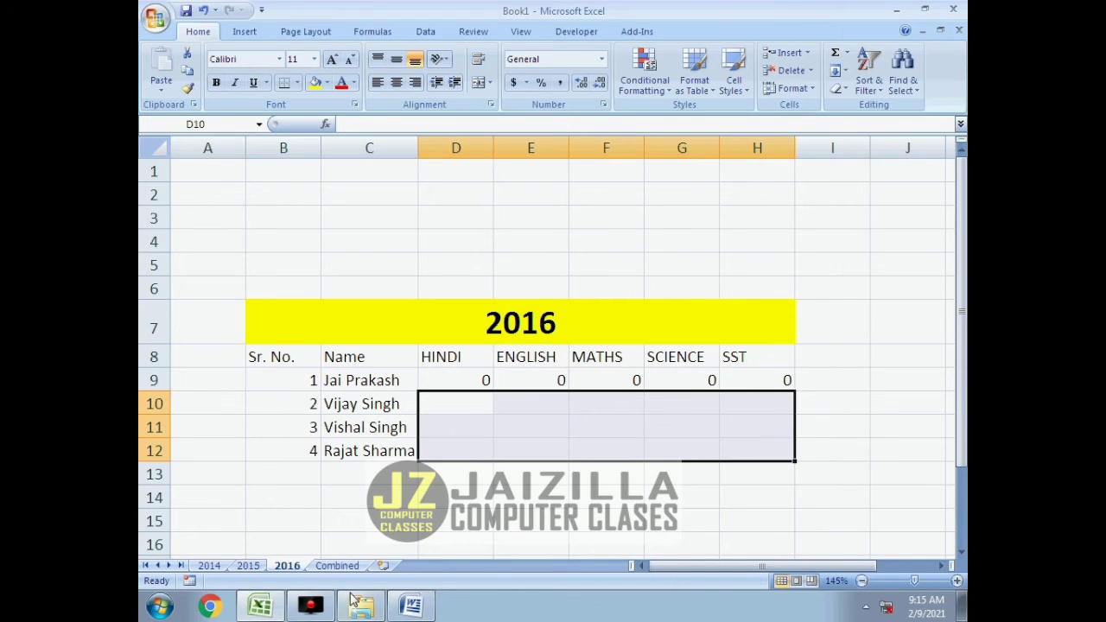
click(337, 566)
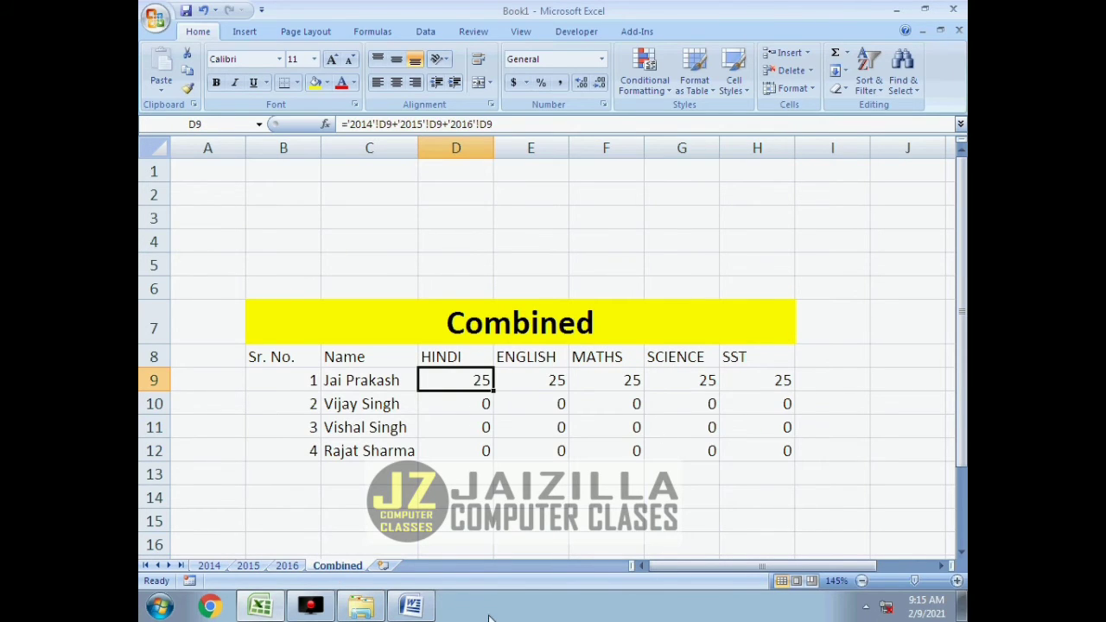
click(411, 605)
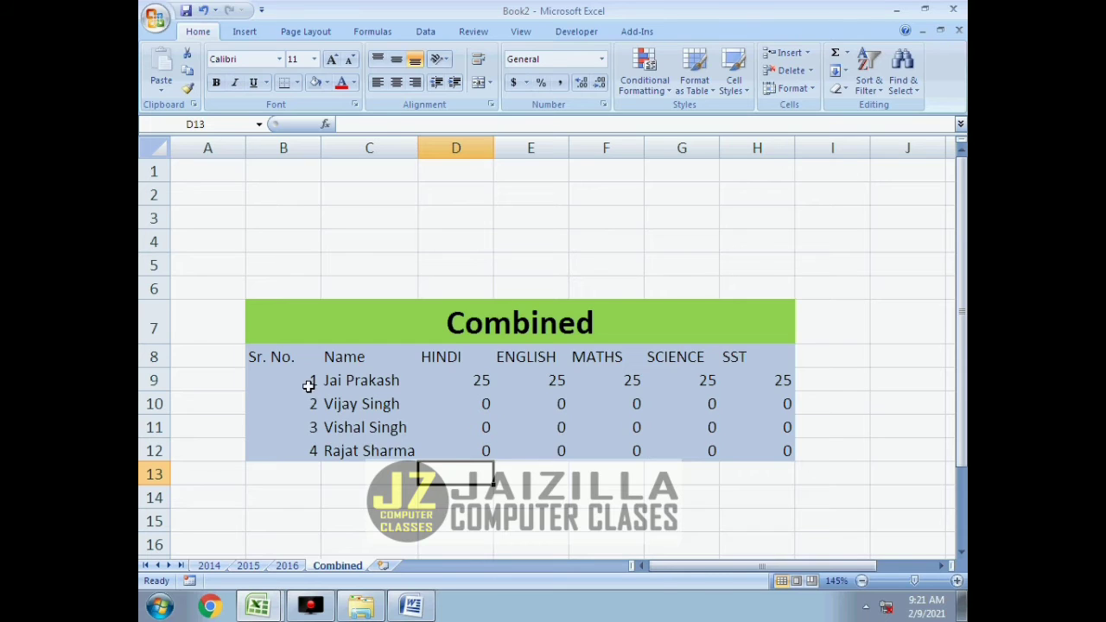
In the Book2 workbook, clear the contents of B9:H12 on the Combined sheet and select the header row B8:H8.
drag(308, 385, 764, 451)
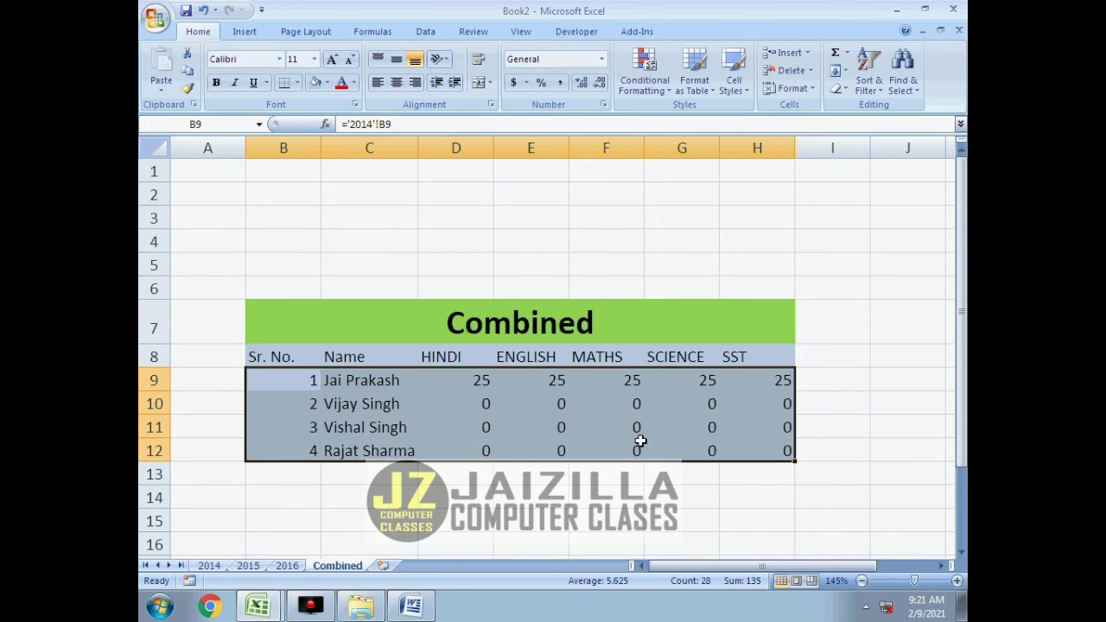
key(Delete)
drag(291, 358, 724, 367)
Delete the empty rows 2 to 5 above the table on the 2014 sheet.
click(209, 565)
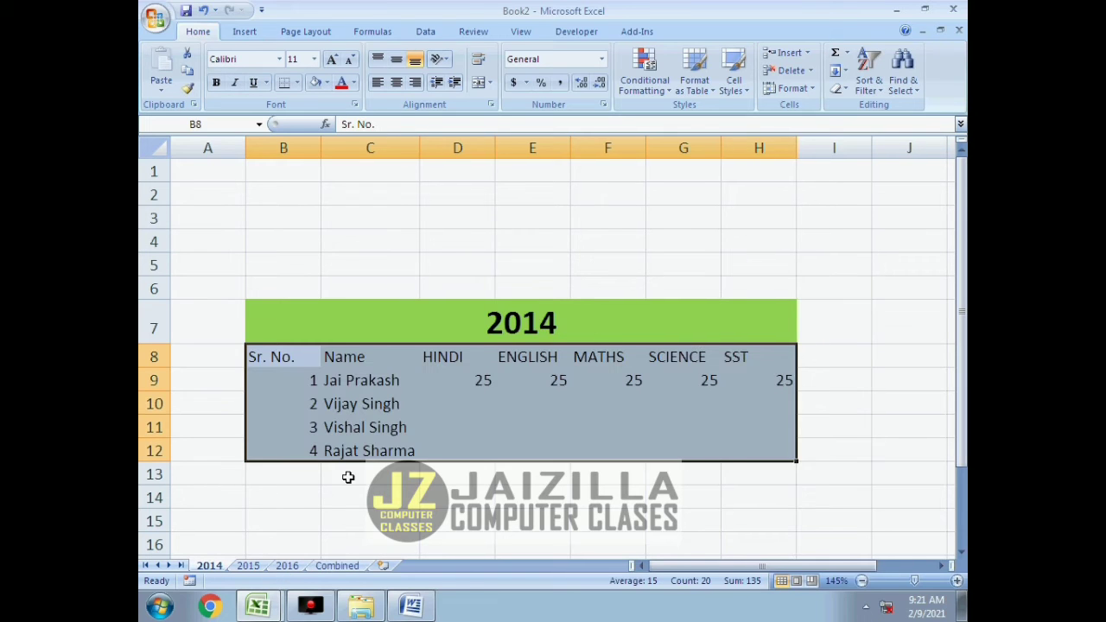
click(279, 253)
drag(154, 194, 160, 265)
right_click(163, 268)
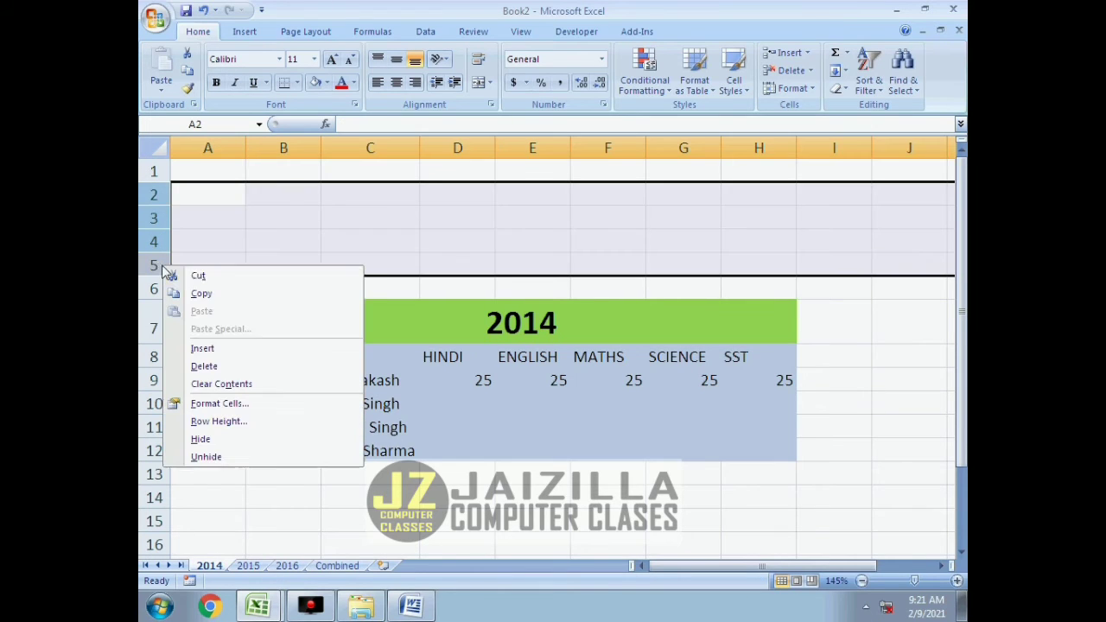
click(204, 366)
click(291, 172)
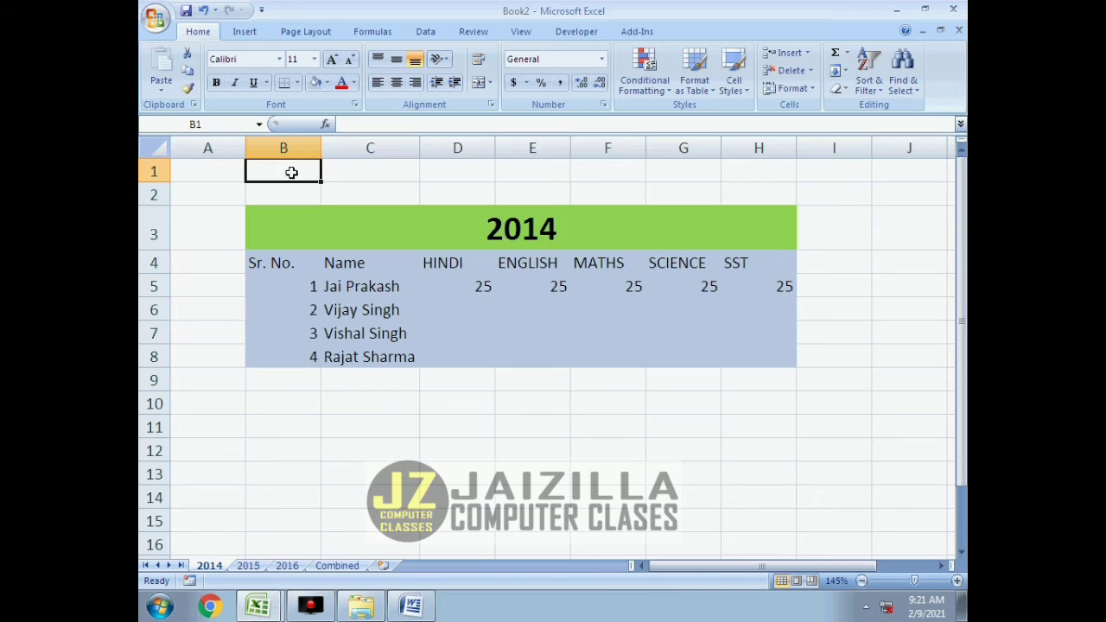
On the 2015 sheet, delete empty column A and the empty rows 1 to 6 so the table starts at A1.
click(249, 565)
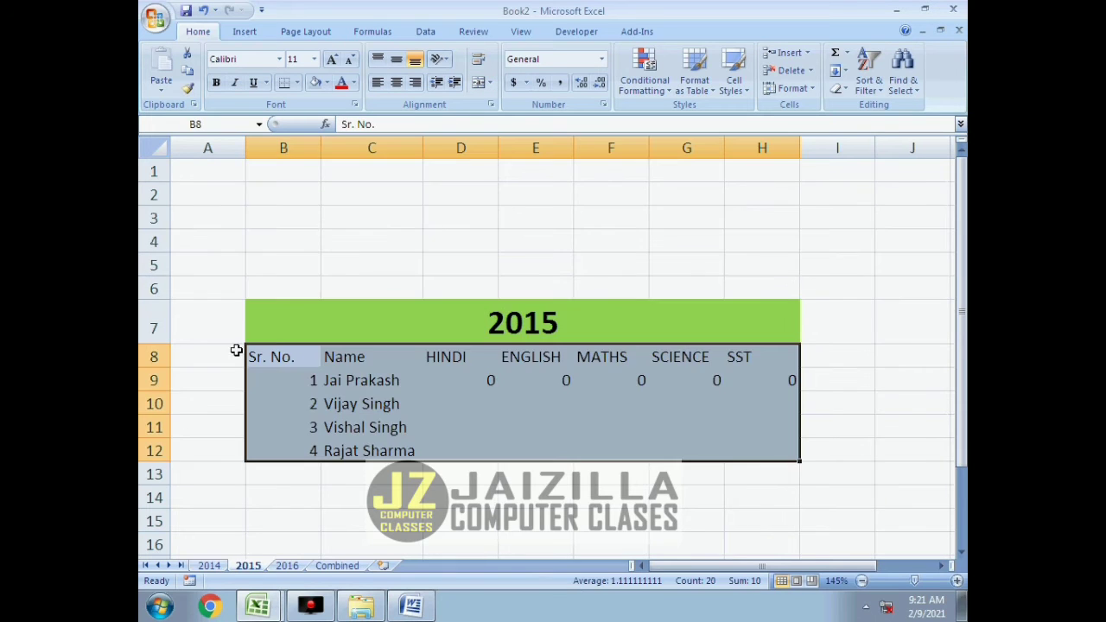
click(203, 148)
right_click(199, 146)
click(247, 246)
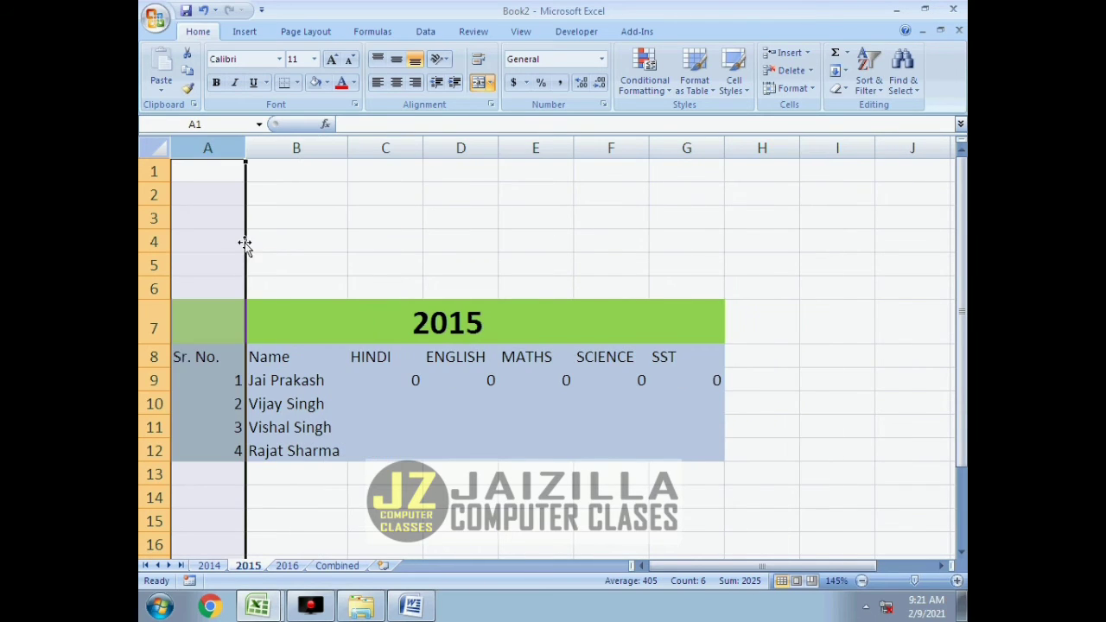
drag(155, 178, 145, 271)
right_click(154, 278)
click(211, 384)
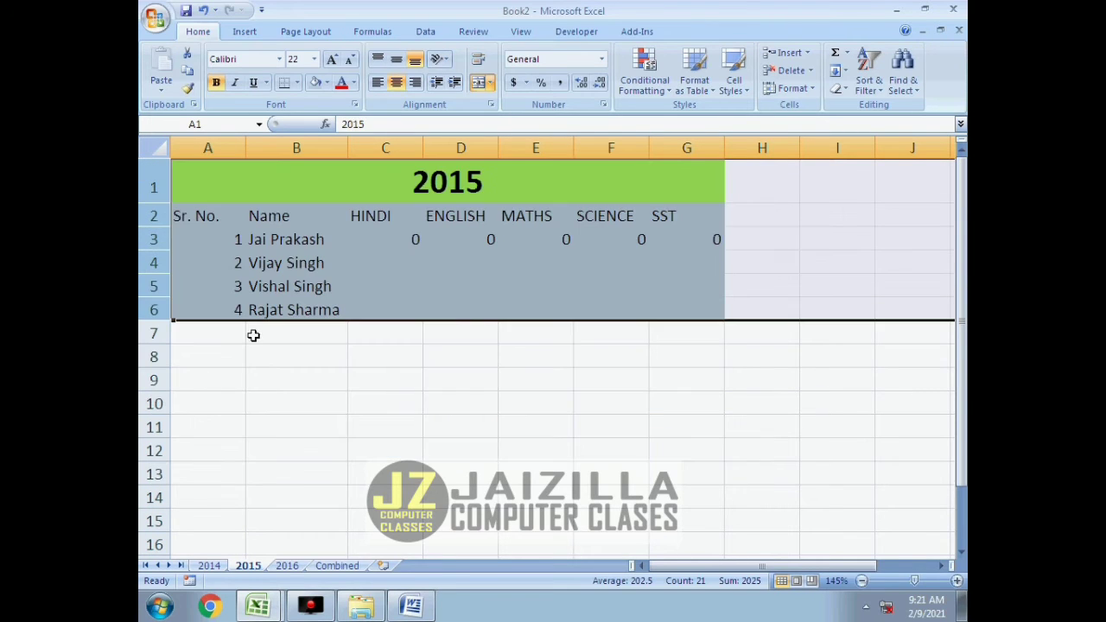
click(313, 418)
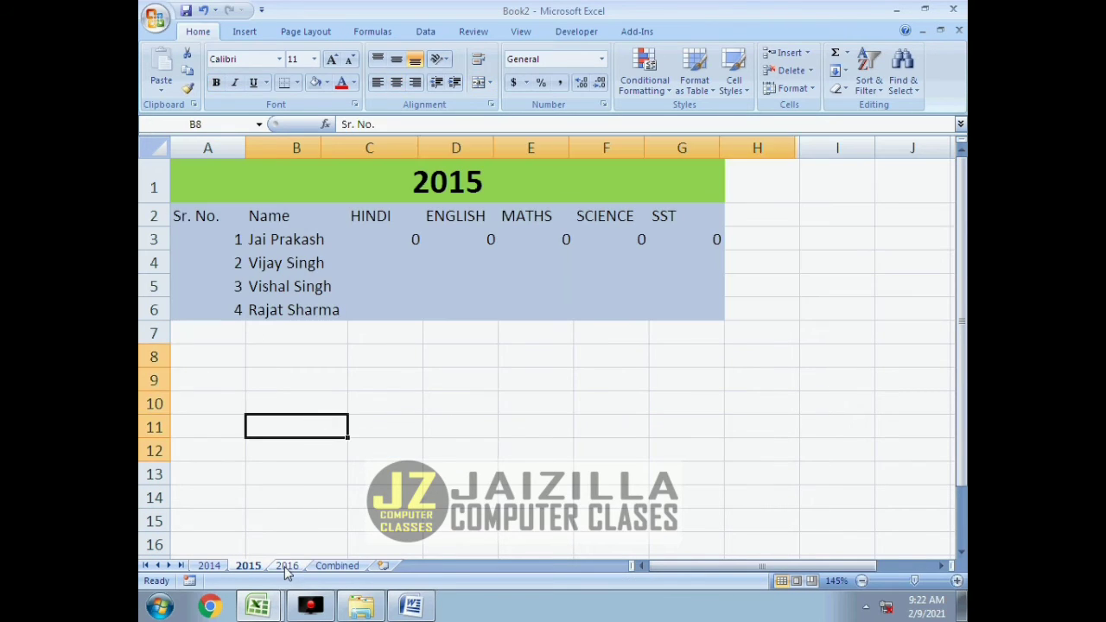
On the 2016 sheet, insert a column before HINDI and select its header cell D8.
click(286, 566)
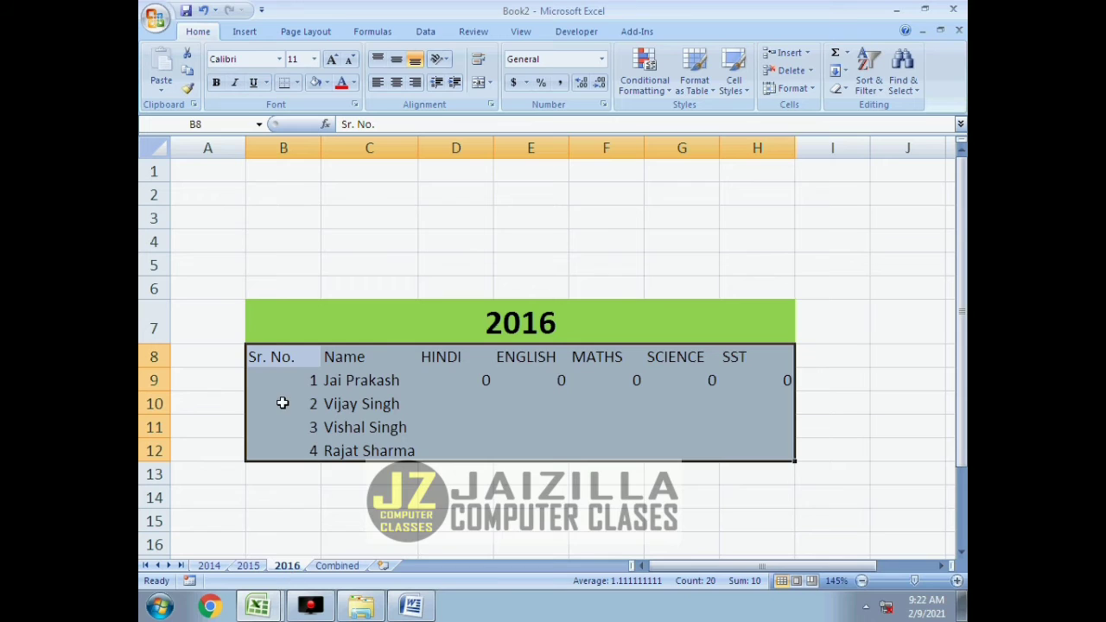
click(444, 147)
right_click(444, 145)
click(482, 226)
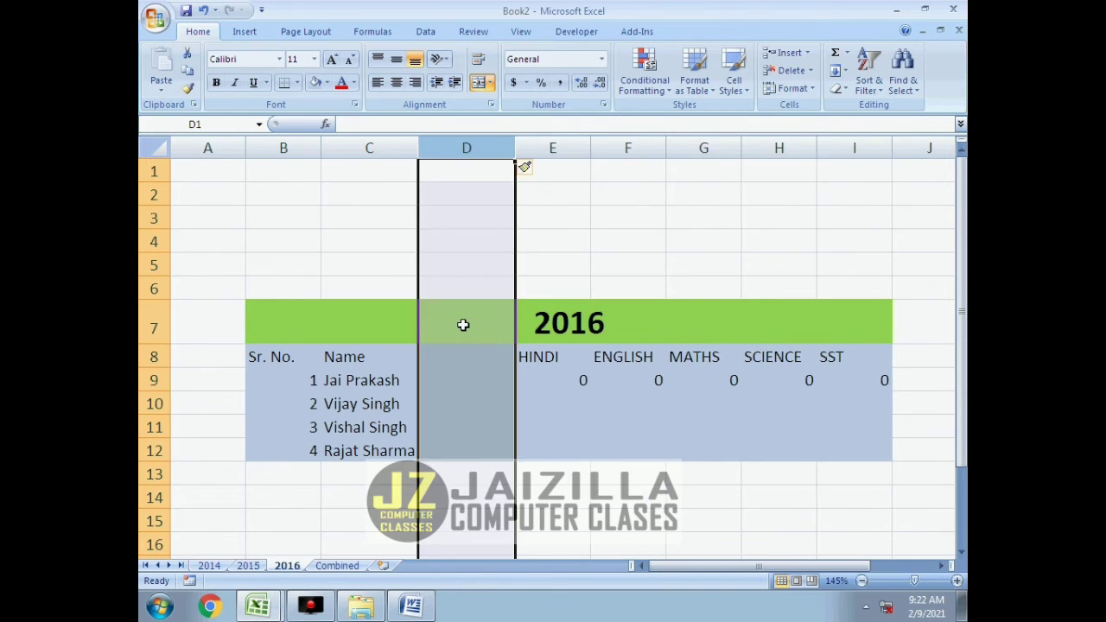
click(461, 323)
click(466, 362)
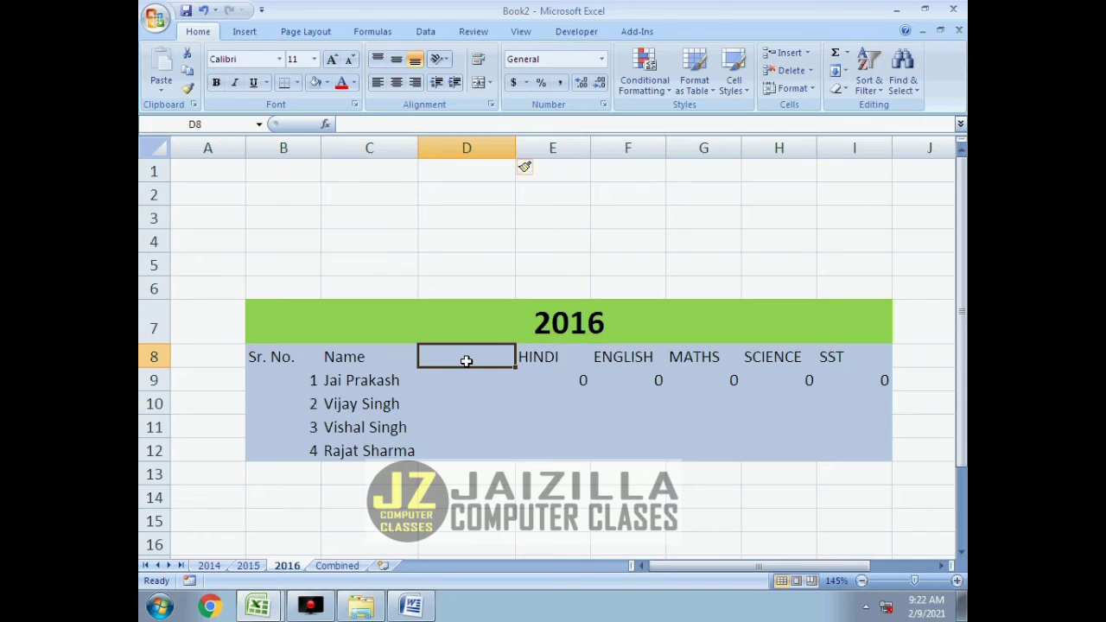
text(AVAIN)
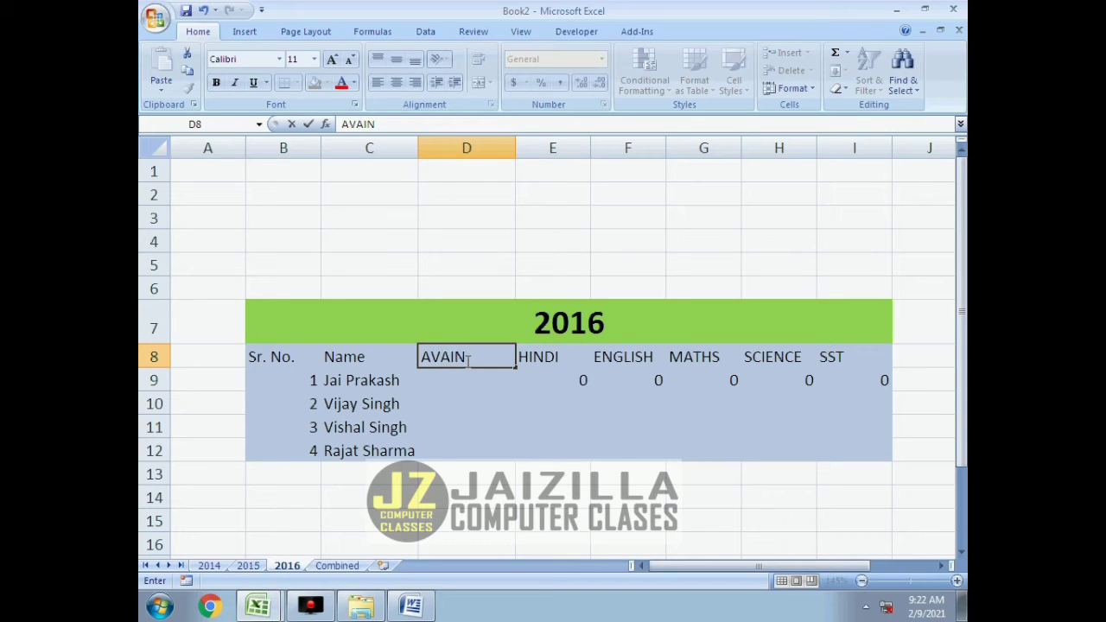
key(Return)
click(465, 361)
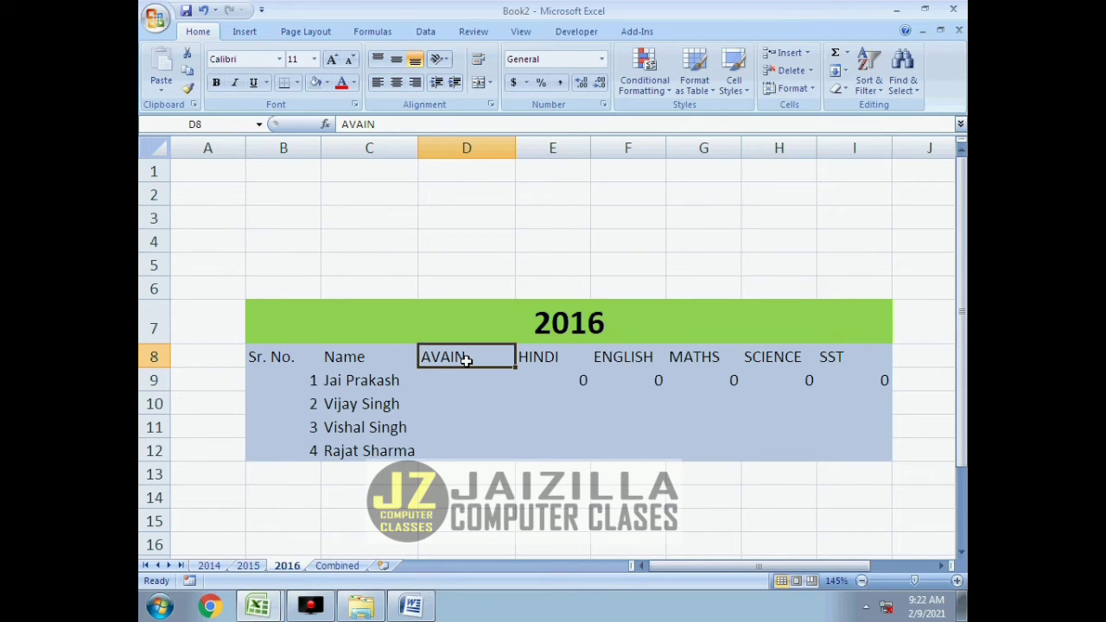
key(Delete)
Enter the header "Father's Name" in D8 on the 2016 sheet.
text(Fa)
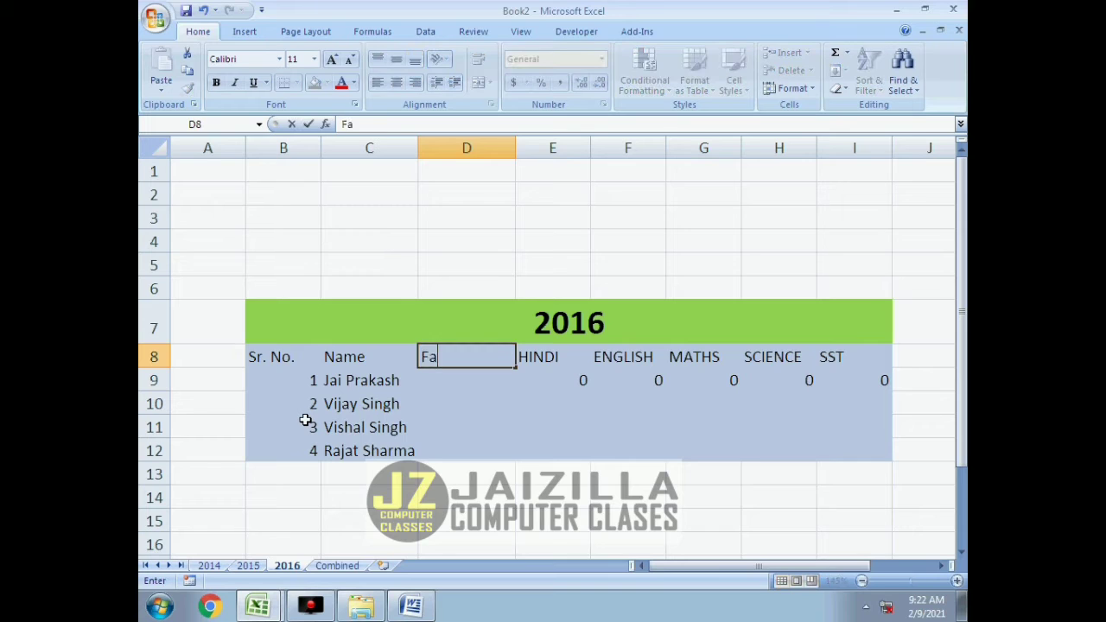
text(ther's Name)
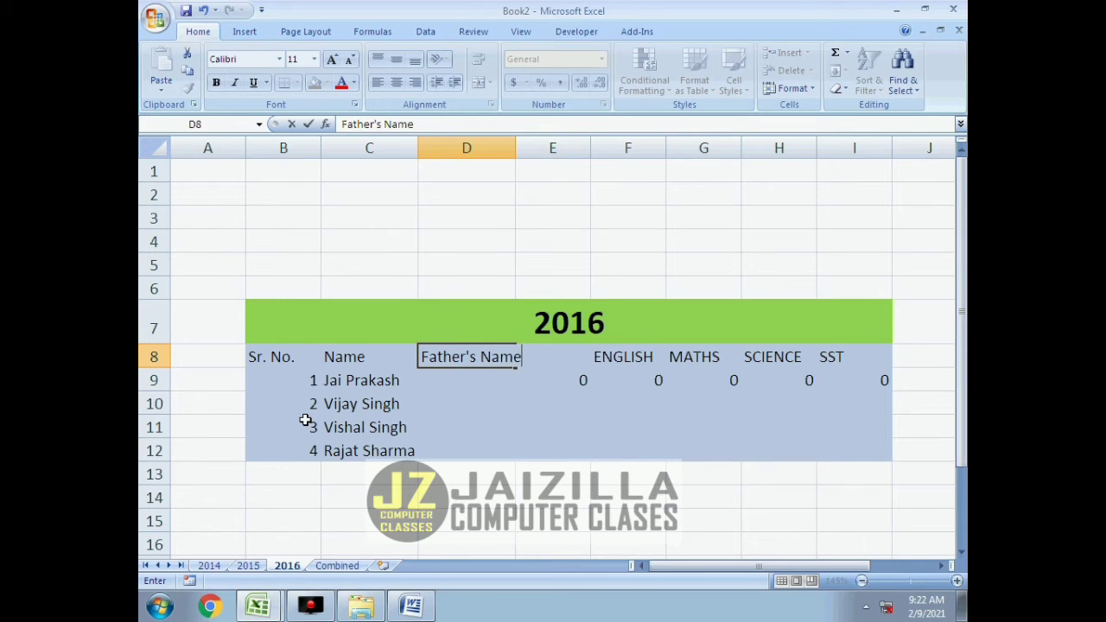
Insert another column before HINDI with the header "Address", and widen column D to fit the Father's Name header.
click(581, 149)
right_click(585, 149)
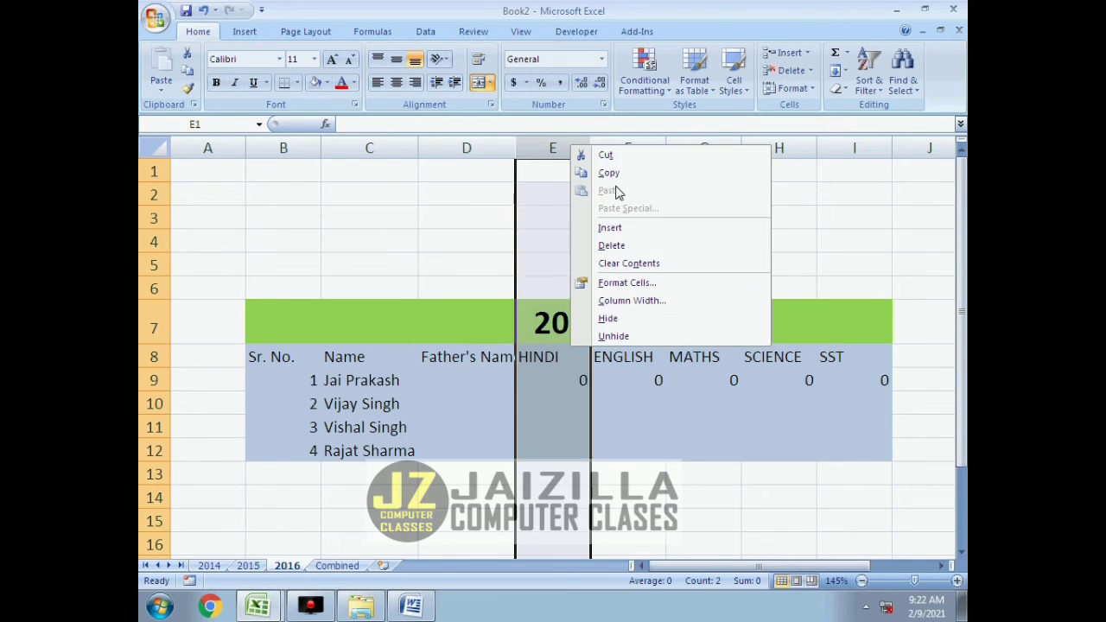
click(609, 227)
click(556, 349)
text(Address)
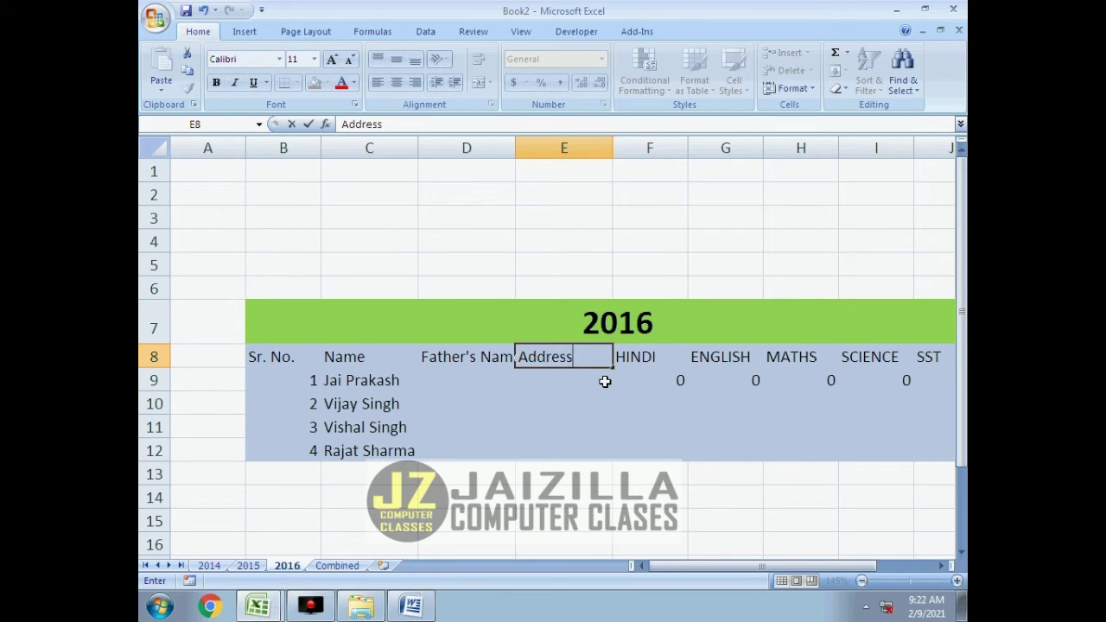
key(Return)
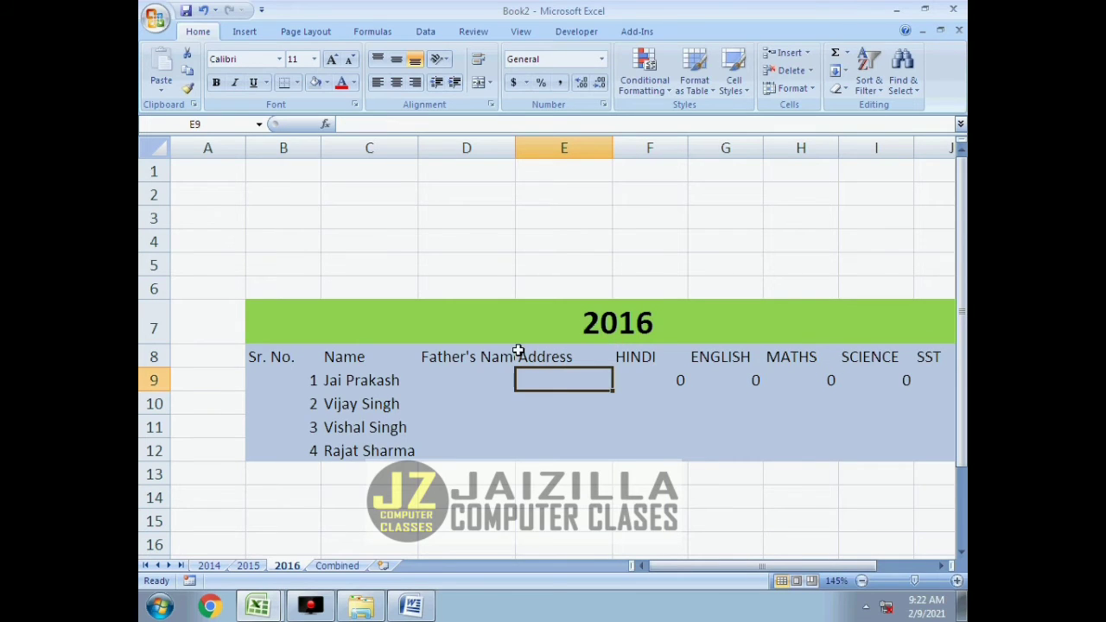
drag(514, 153, 513, 153)
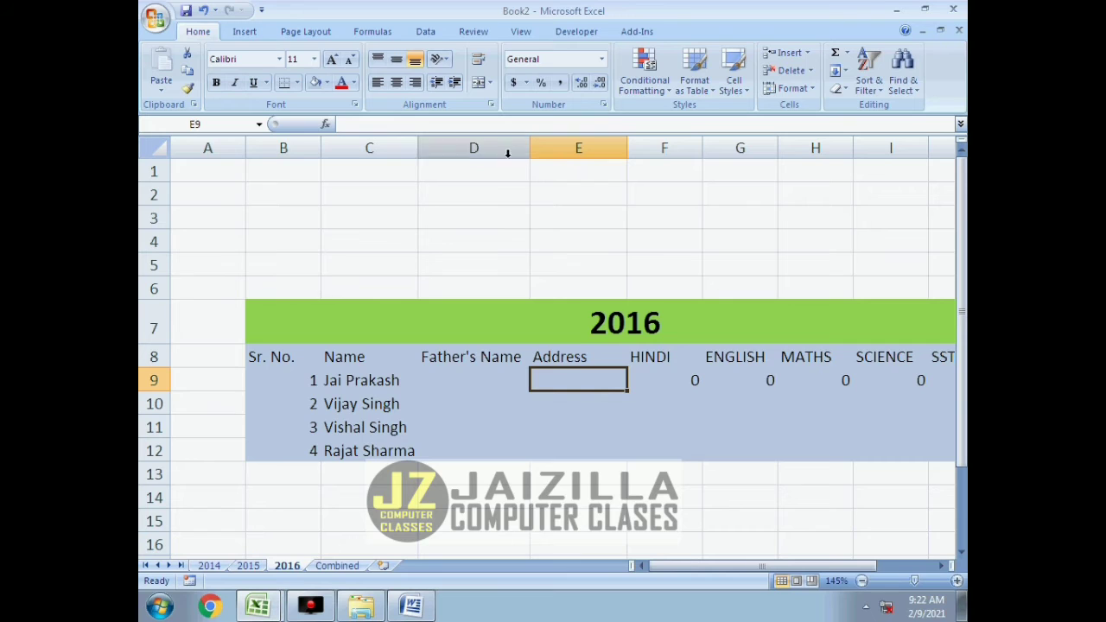
On the 2016 sheet, delete empty column A and the empty rows 1 to 6 above the table.
click(216, 148)
right_click(218, 147)
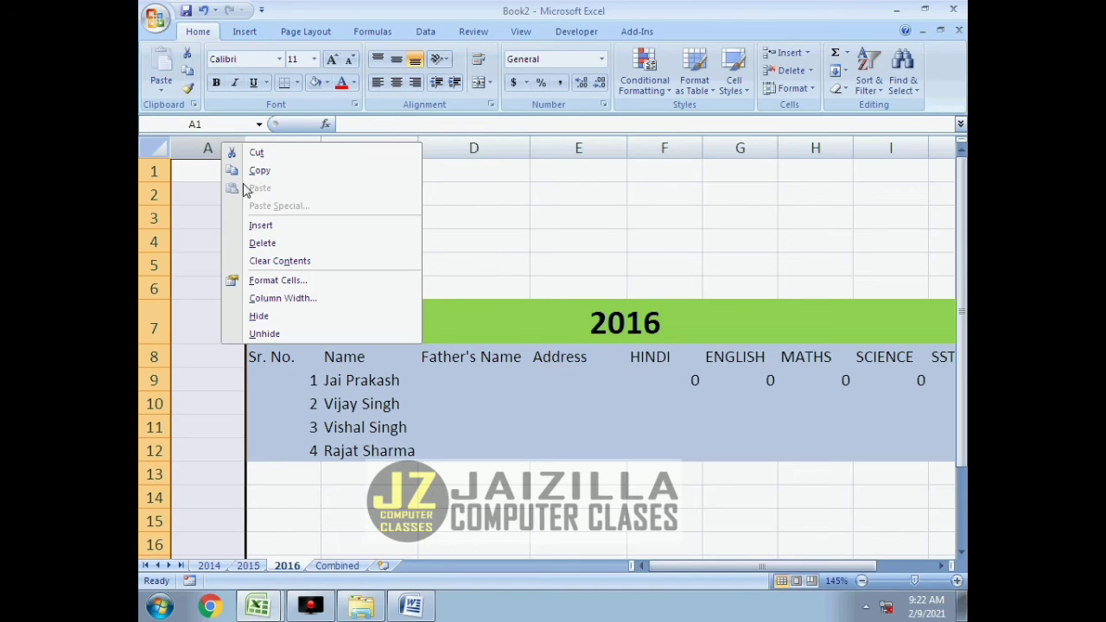
click(259, 242)
drag(160, 170, 154, 289)
right_click(154, 289)
click(232, 407)
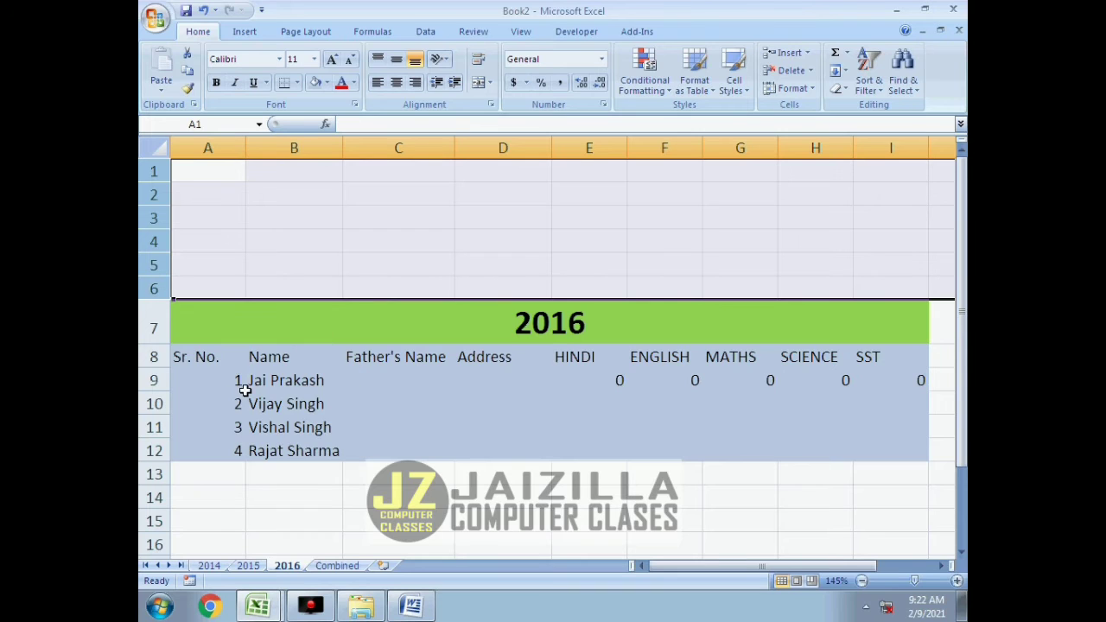
right_click(164, 224)
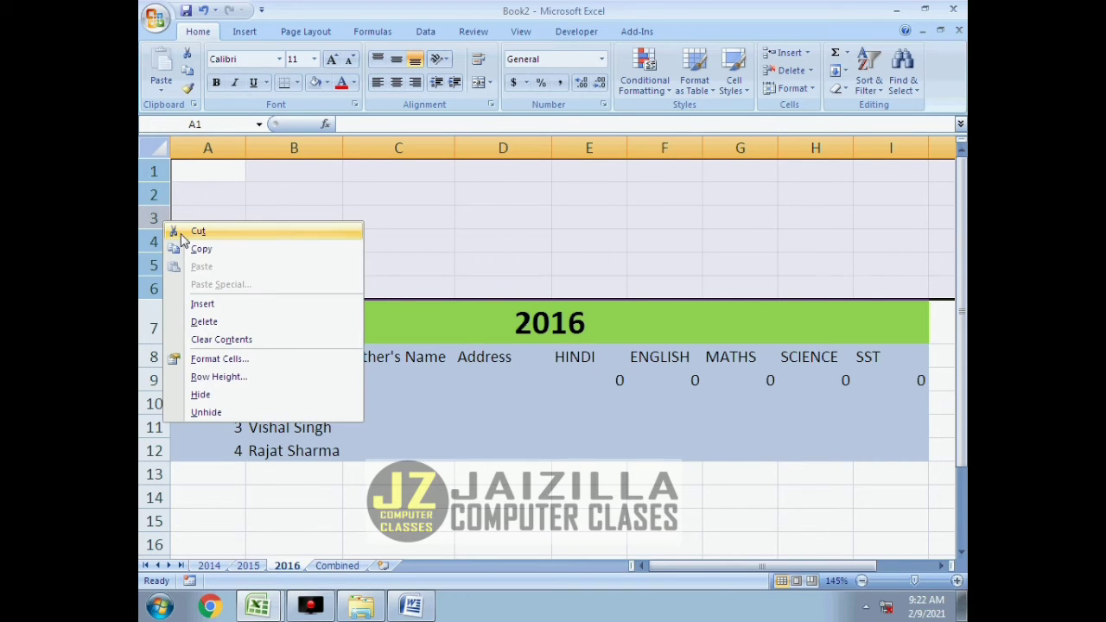
click(206, 322)
click(354, 362)
click(304, 195)
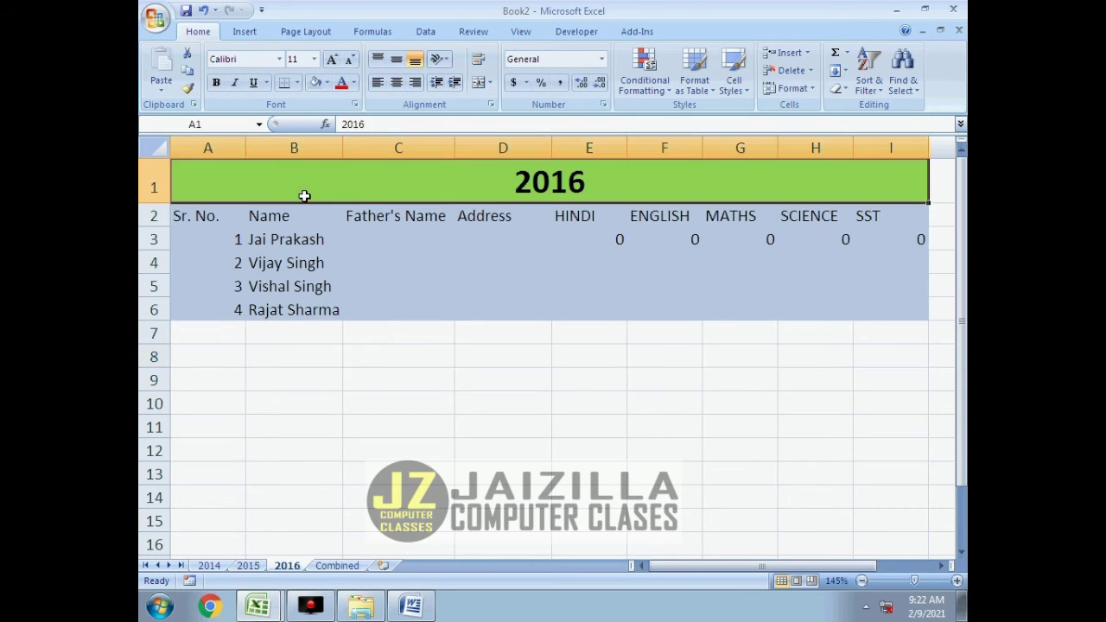
Insert one empty row above the 2016 title row.
click(156, 184)
right_click(157, 183)
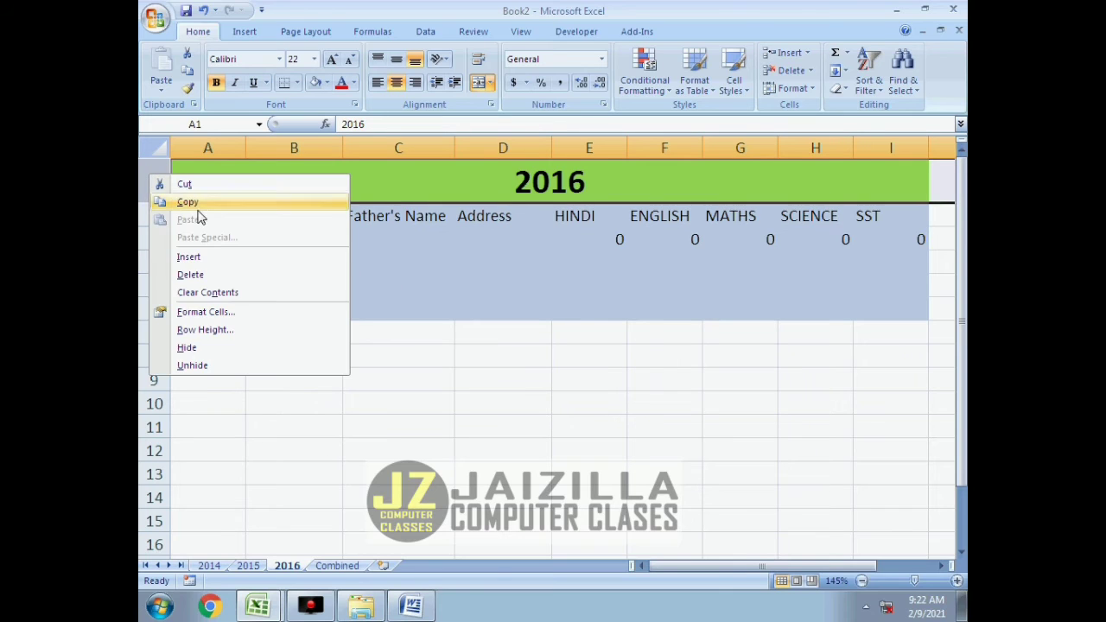
click(209, 260)
click(414, 350)
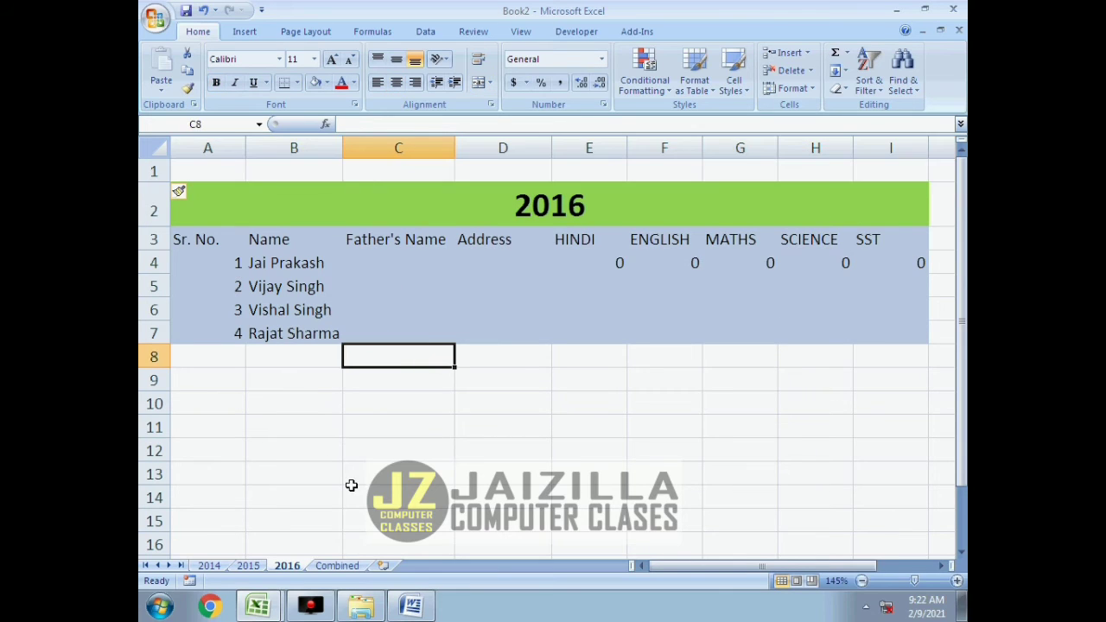
Compare where the tables start on the 2015 and 2014 sheets.
click(248, 565)
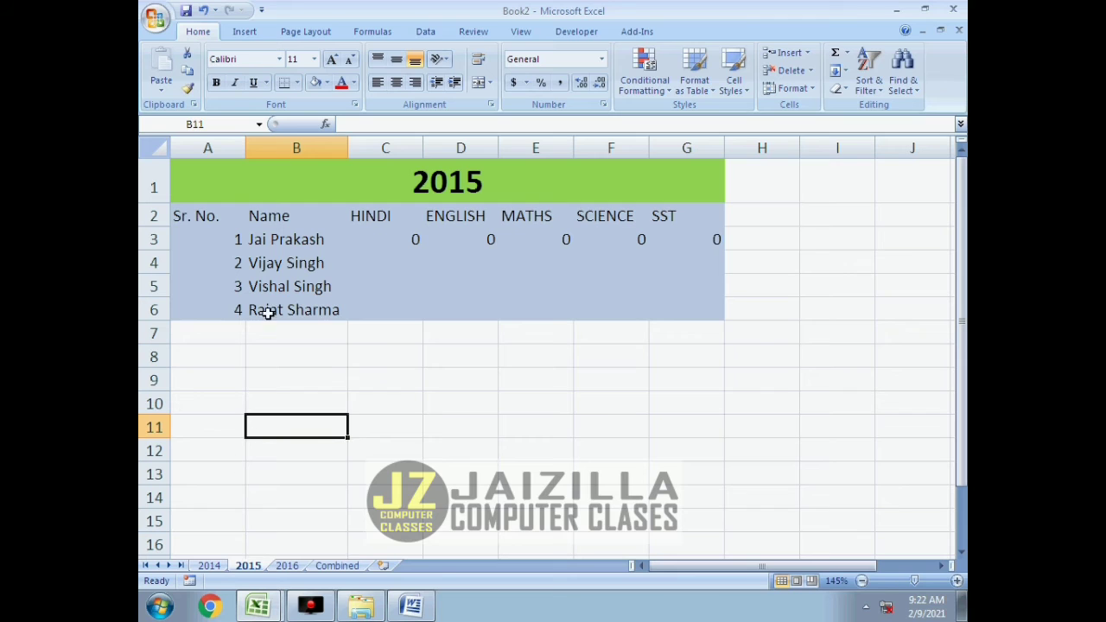
click(275, 181)
click(209, 565)
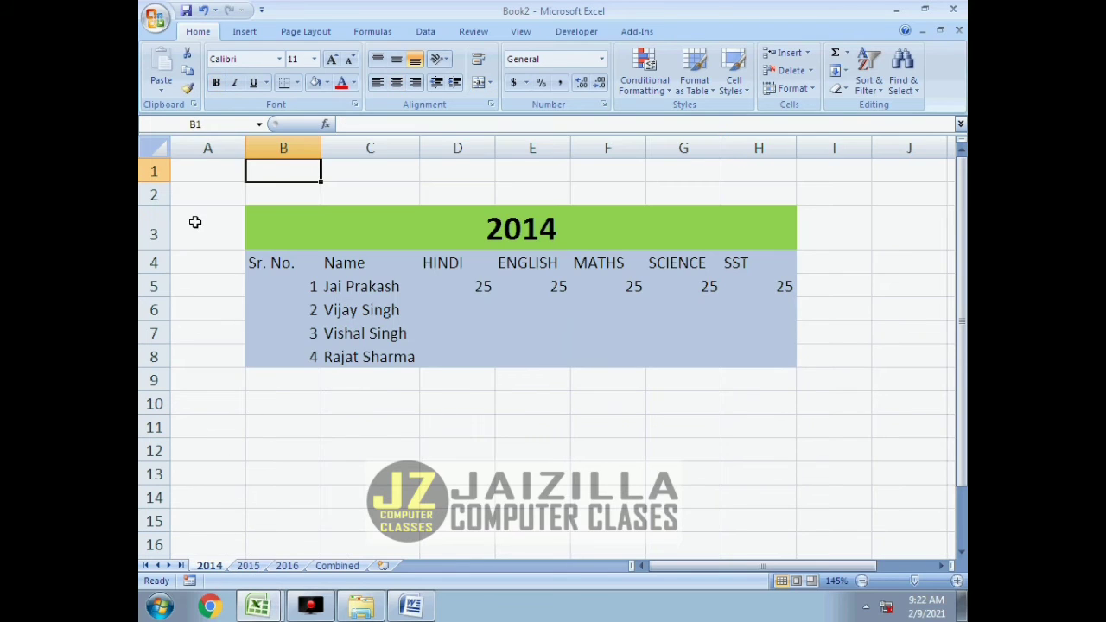
click(214, 166)
click(192, 147)
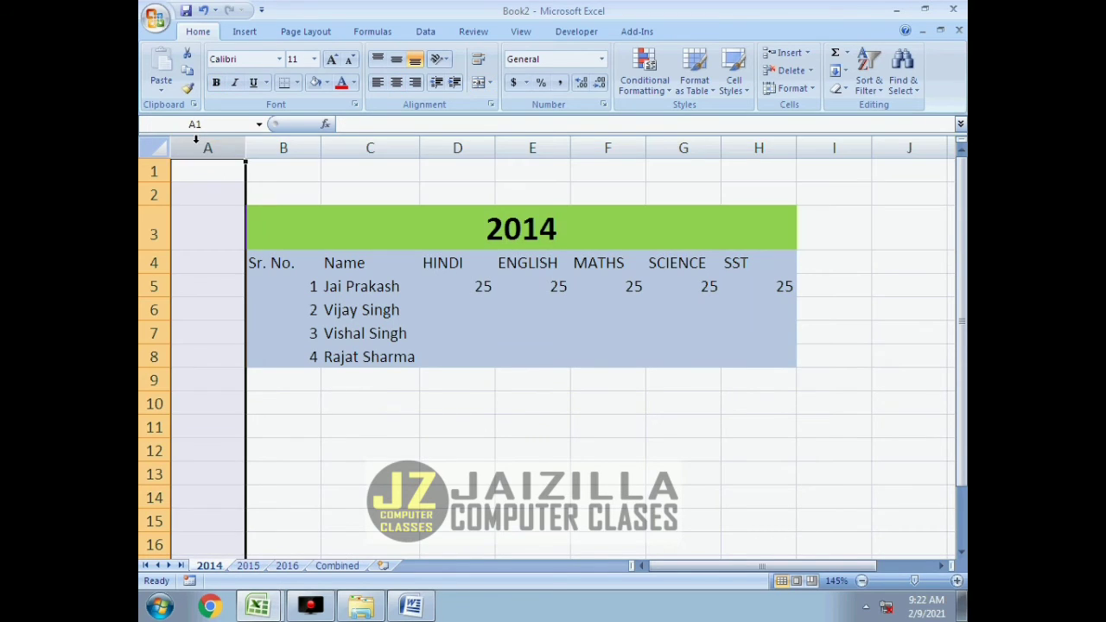
On the Combined sheet, link B8 to the Sr. No. header of the 2014 sheet with the formula ='2014'!B4.
click(337, 565)
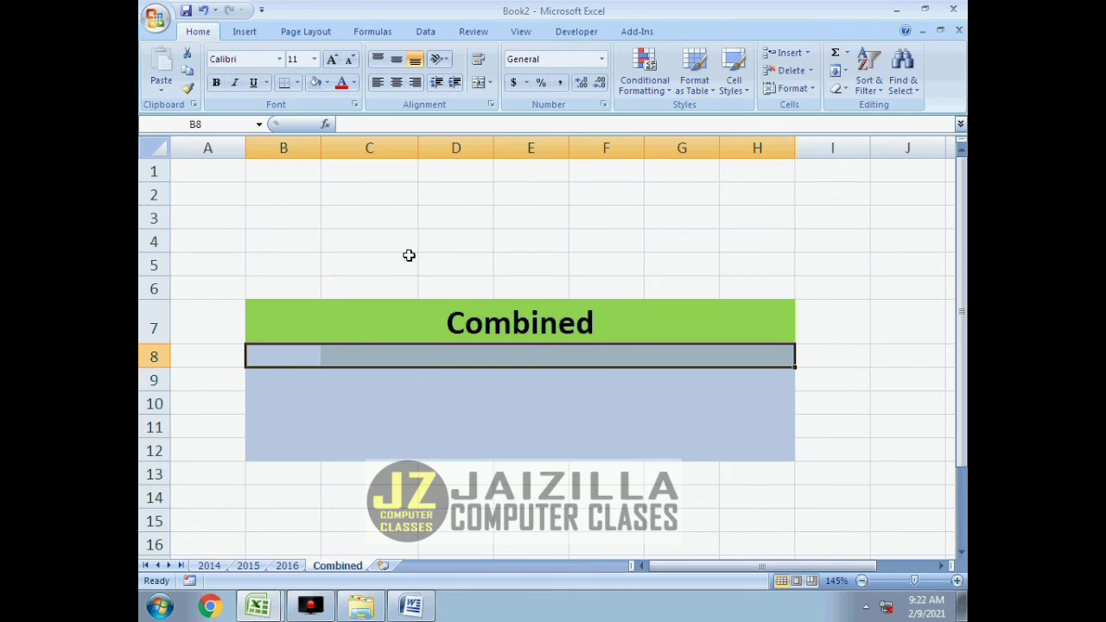
click(341, 380)
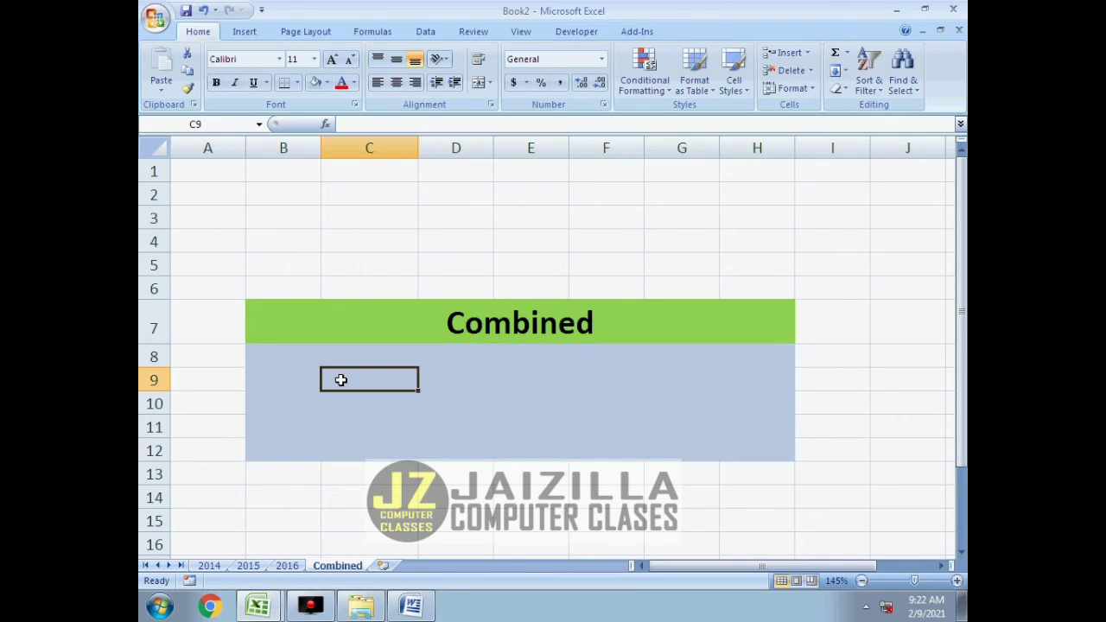
click(279, 360)
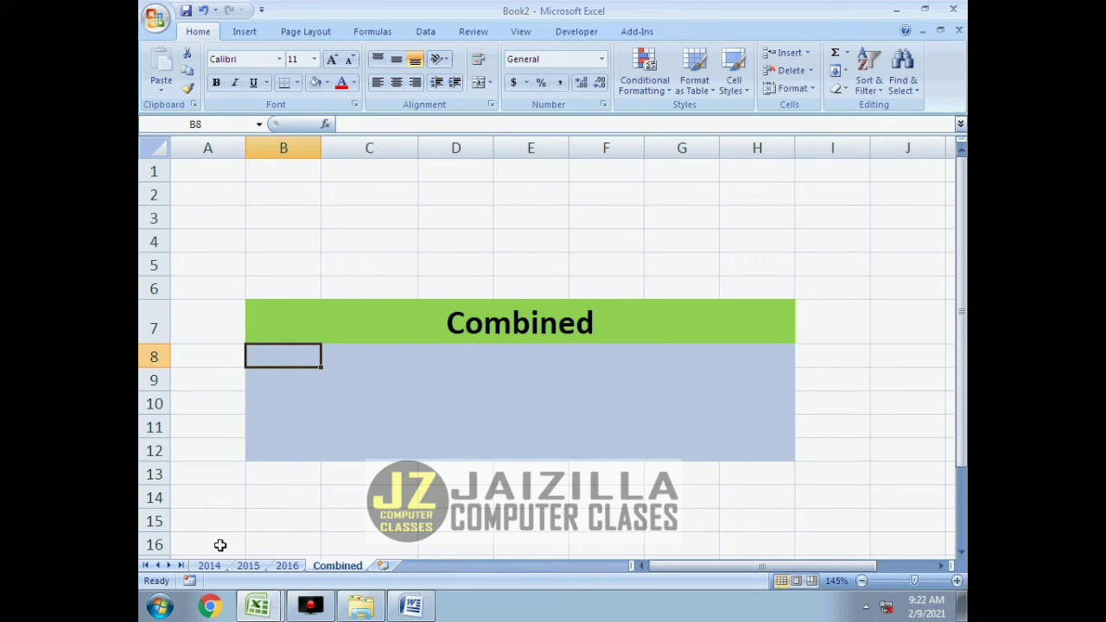
text(=)
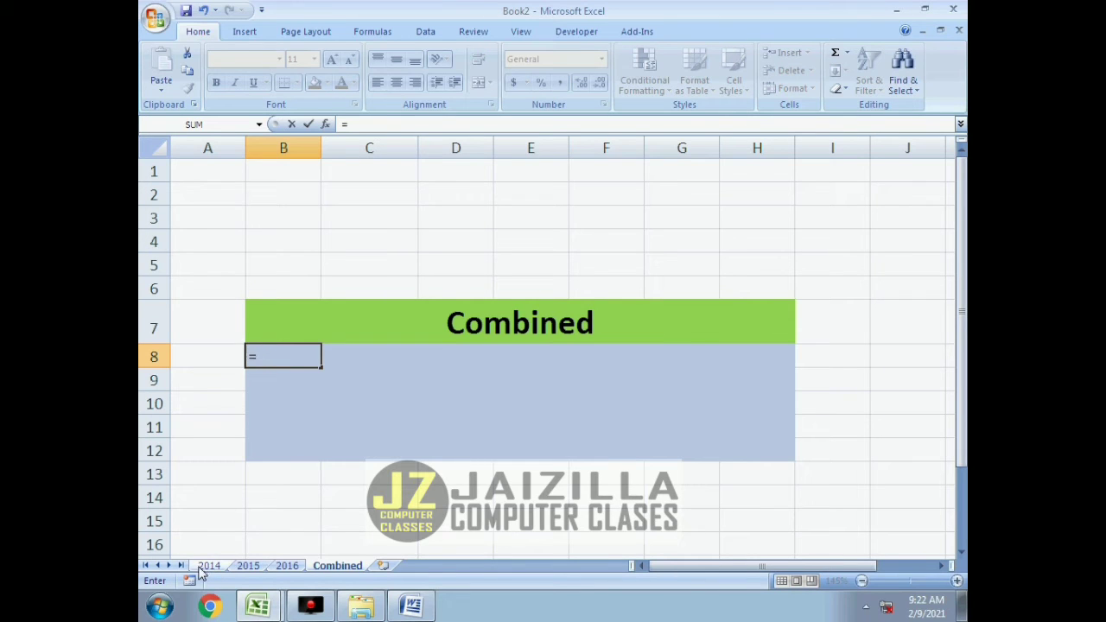
click(209, 565)
click(247, 565)
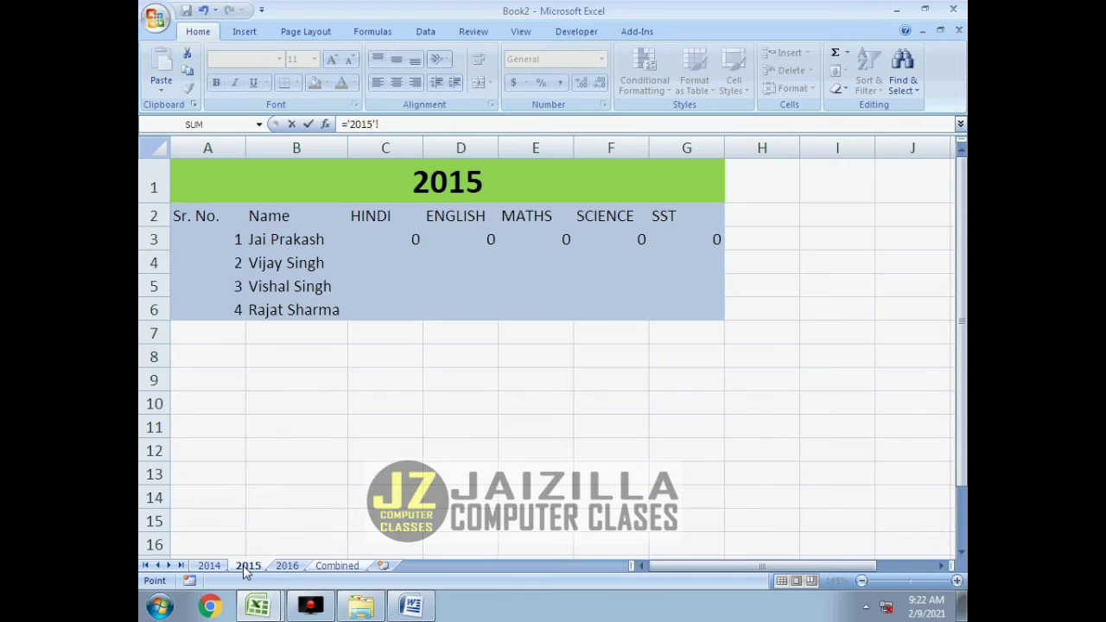
click(287, 566)
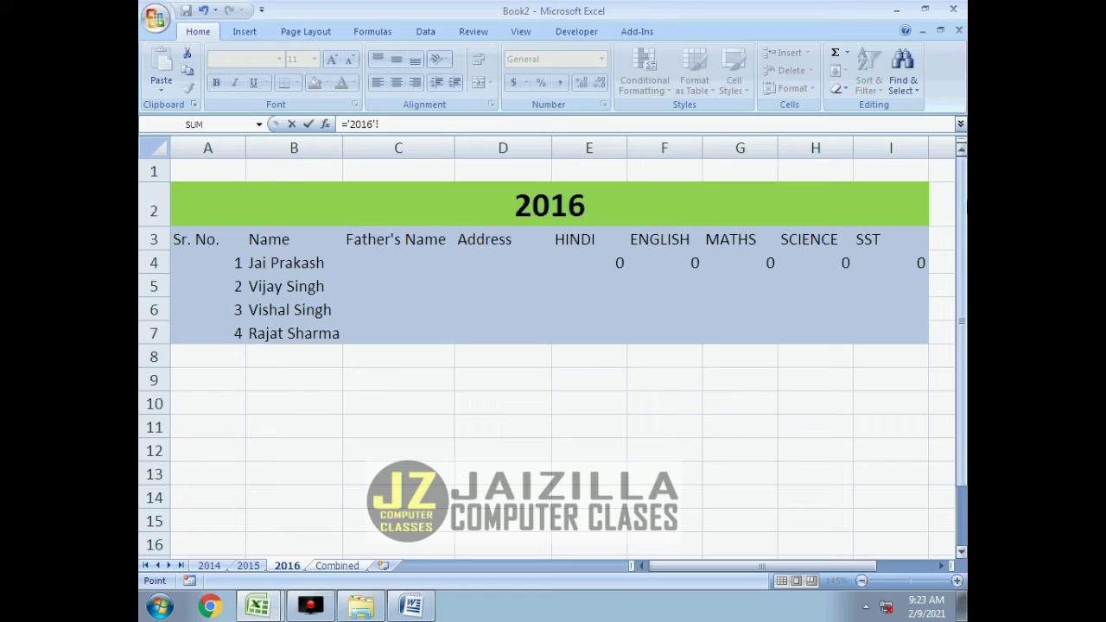
click(209, 566)
click(284, 262)
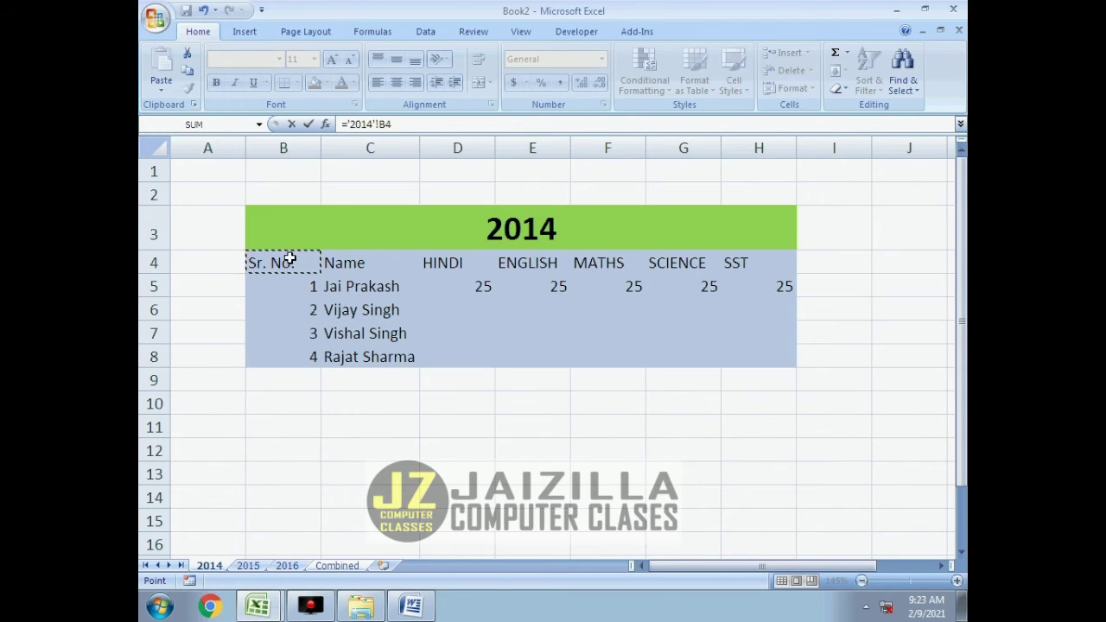
key(Return)
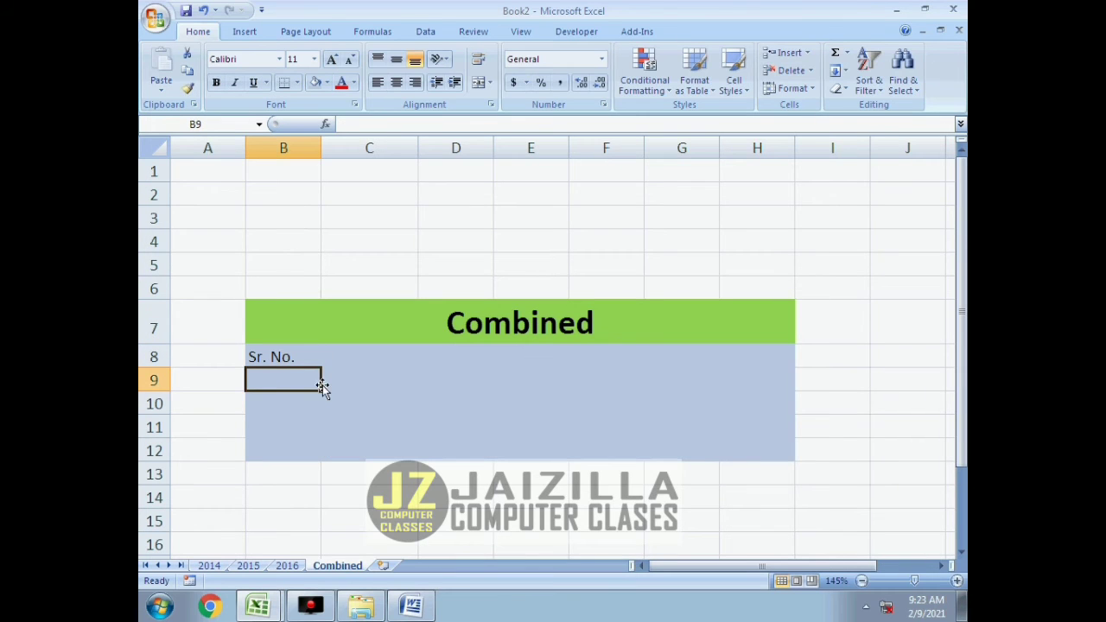
Fill the header link formula from B8 across to H8 on the Combined sheet, and select B9.
click(303, 357)
drag(319, 368, 768, 371)
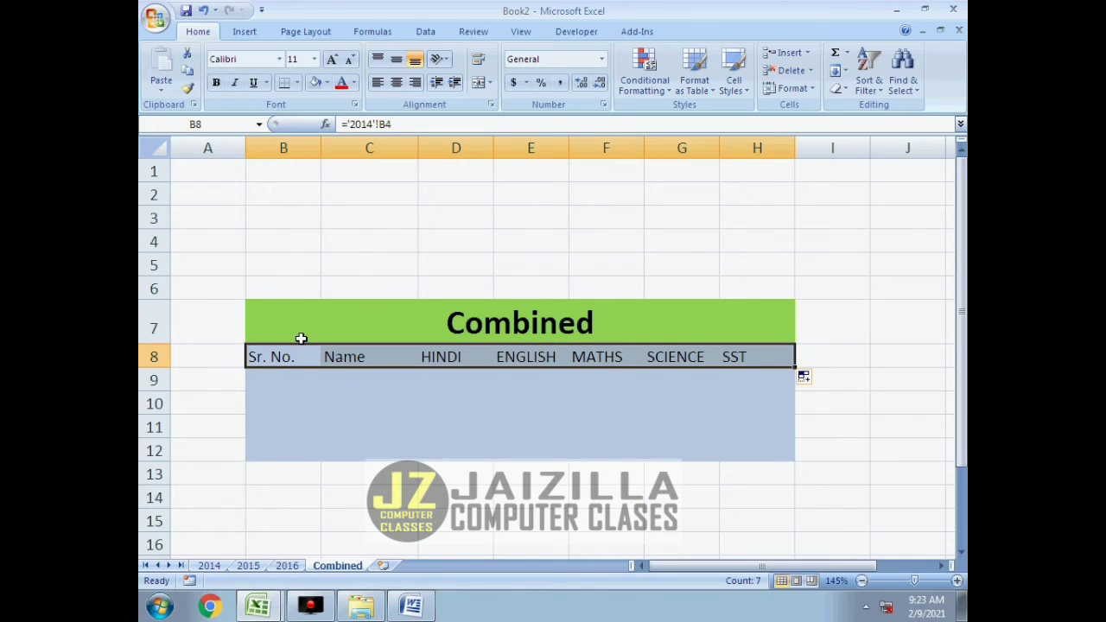
click(713, 381)
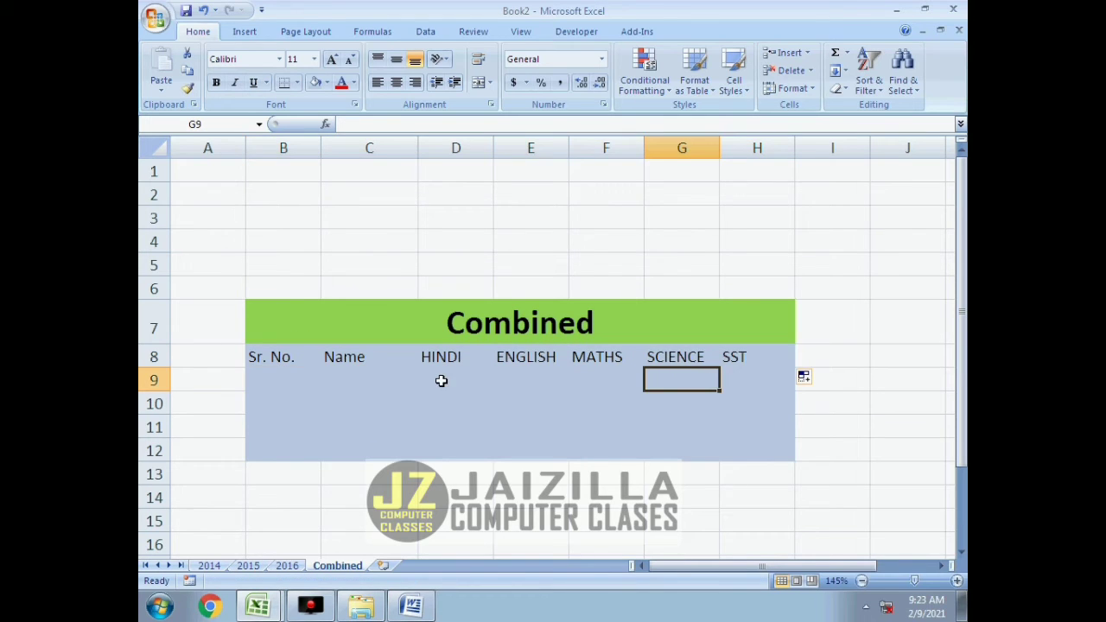
click(295, 381)
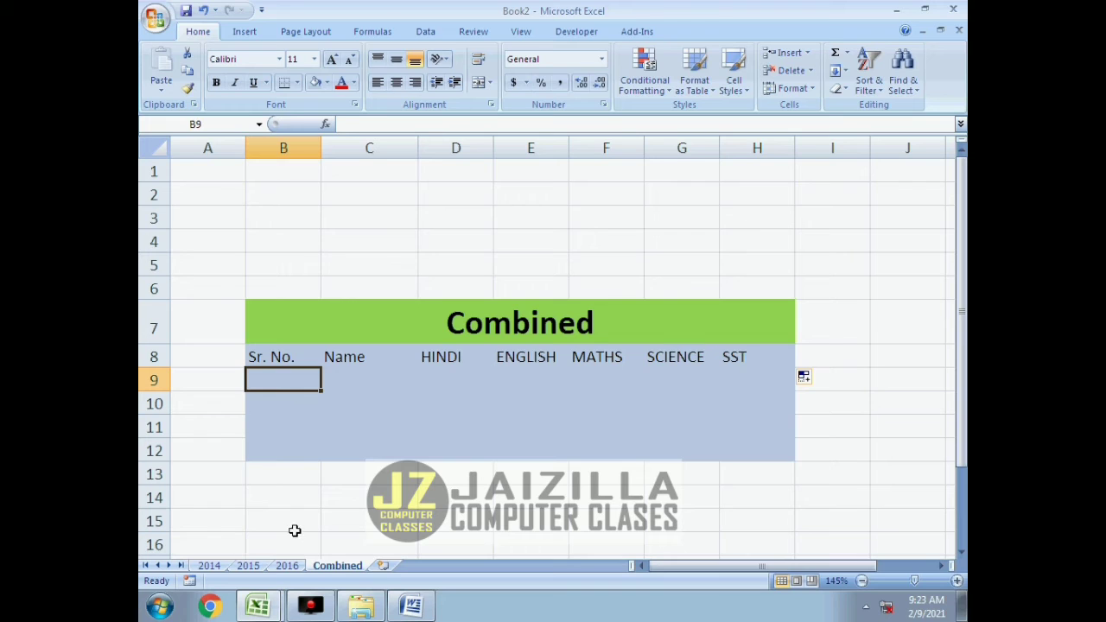
On the Combined sheet, link B9 to the first serial number of the 2014 sheet with the formula ='2014'!B5.
text(=)
click(209, 566)
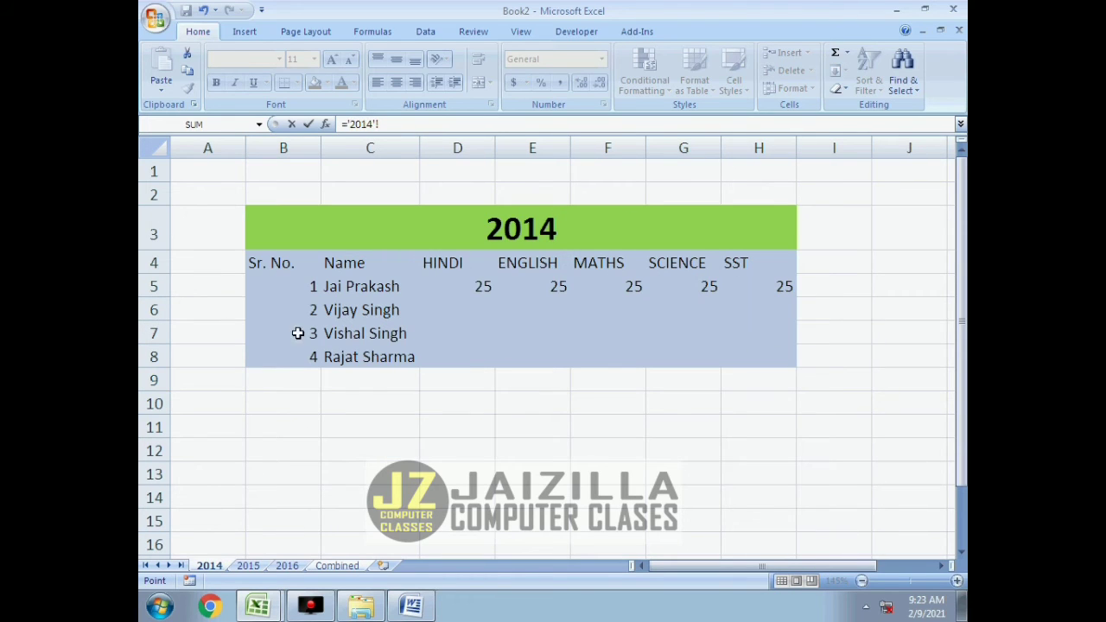
key(Return)
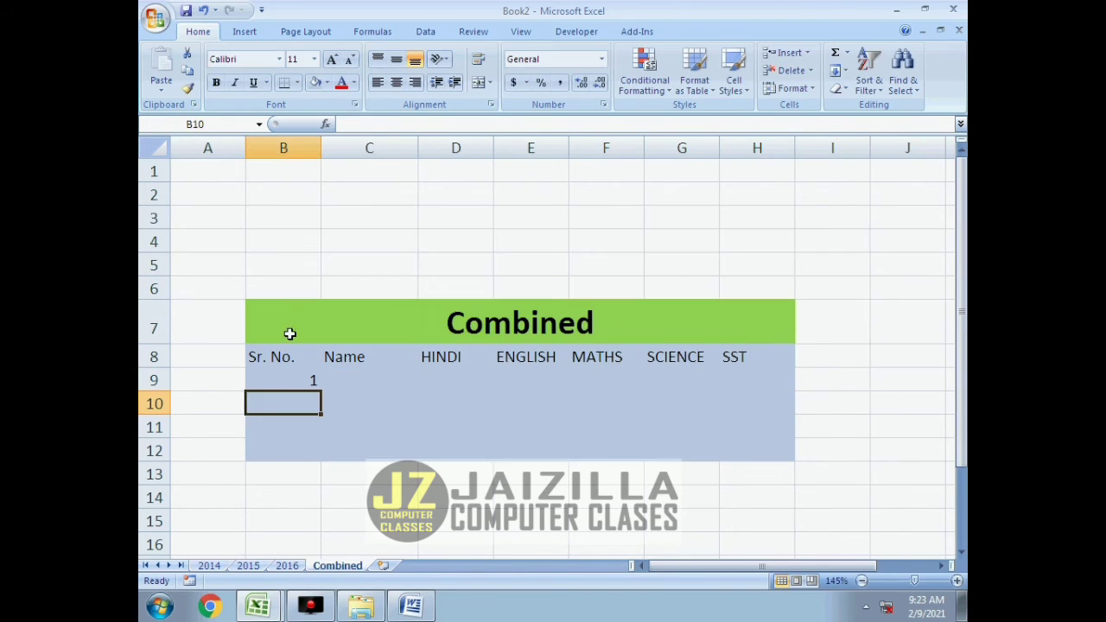
click(286, 377)
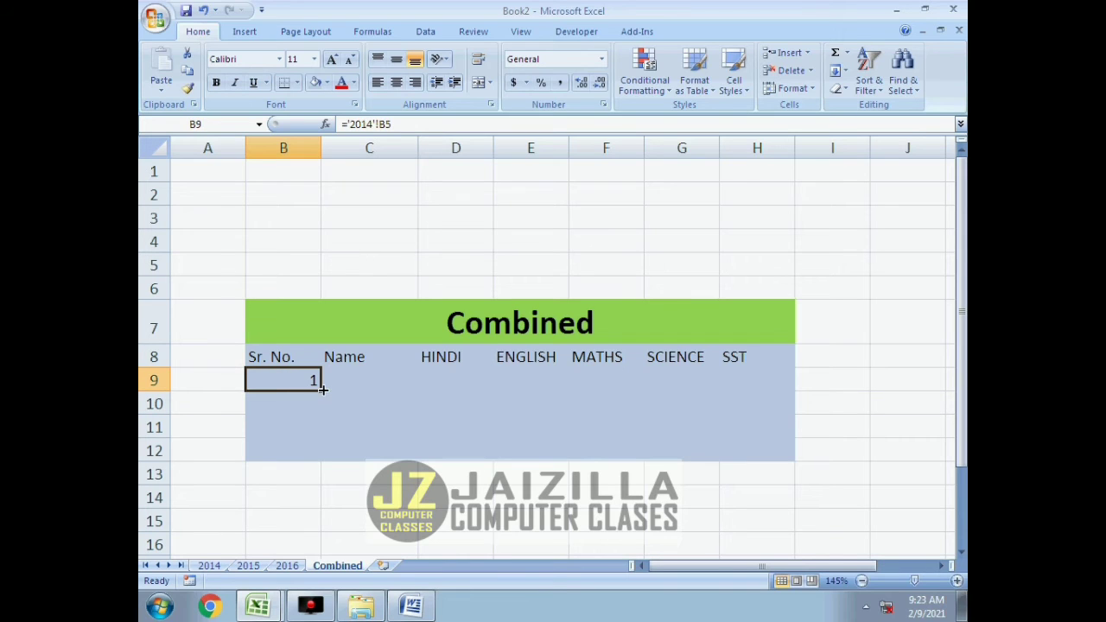
drag(321, 389, 408, 459)
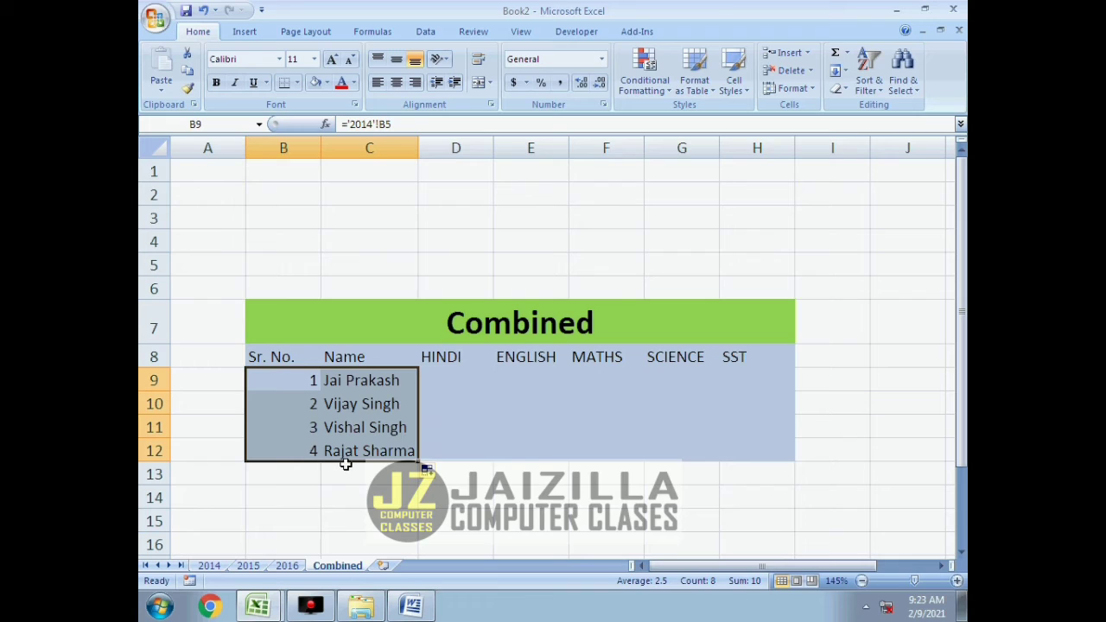
click(350, 426)
drag(343, 381, 347, 451)
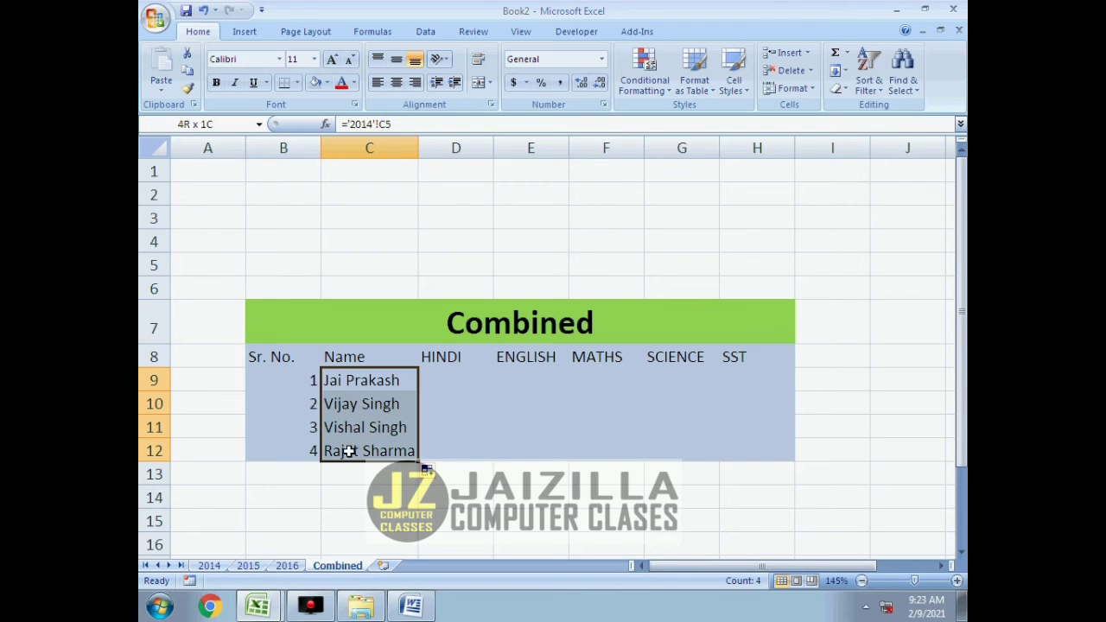
key(Delete)
drag(304, 406, 301, 440)
key(Delete)
Fill the serial number link formula from B9 down to B12 on the Combined sheet.
click(304, 379)
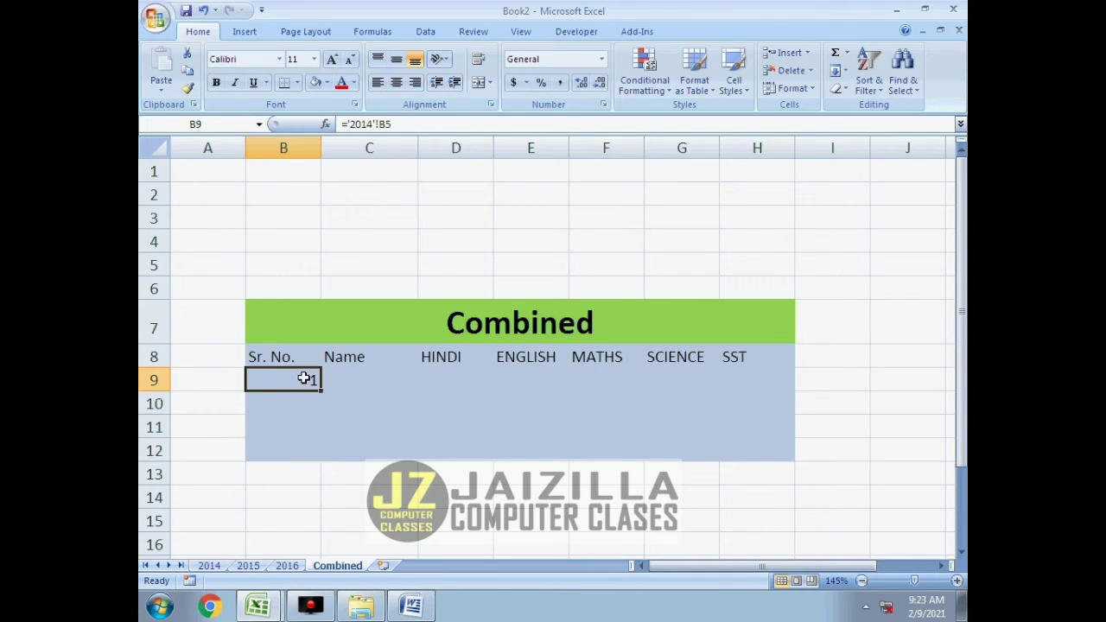
drag(321, 390, 320, 459)
click(306, 503)
Extend the link formula from B9 into C9 and fill it down to C12 to bring in the student names.
click(299, 383)
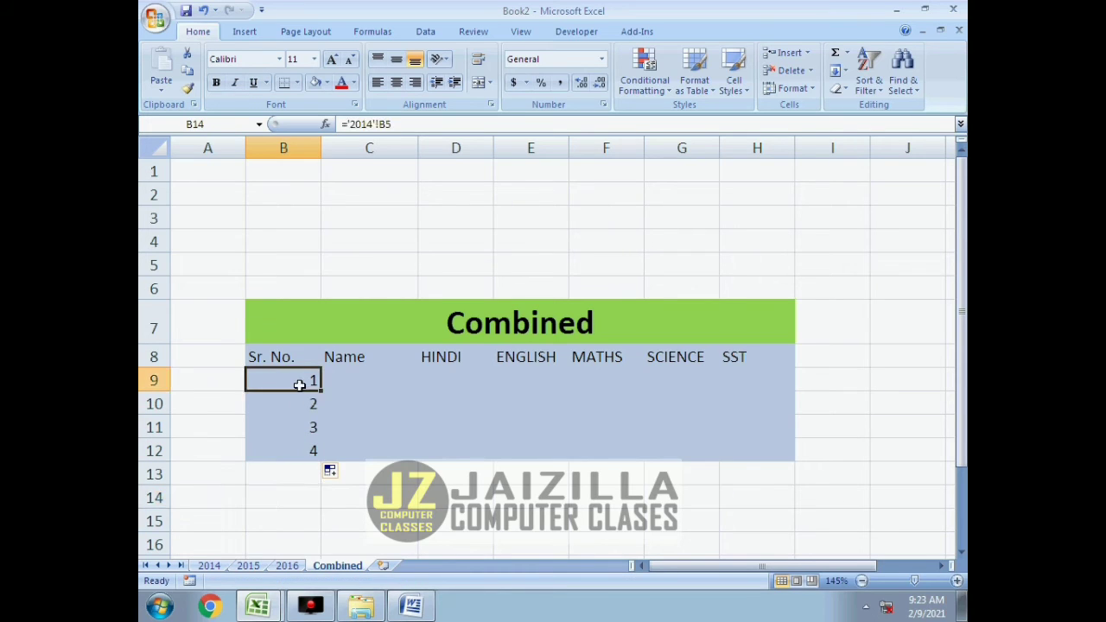
drag(322, 390, 399, 389)
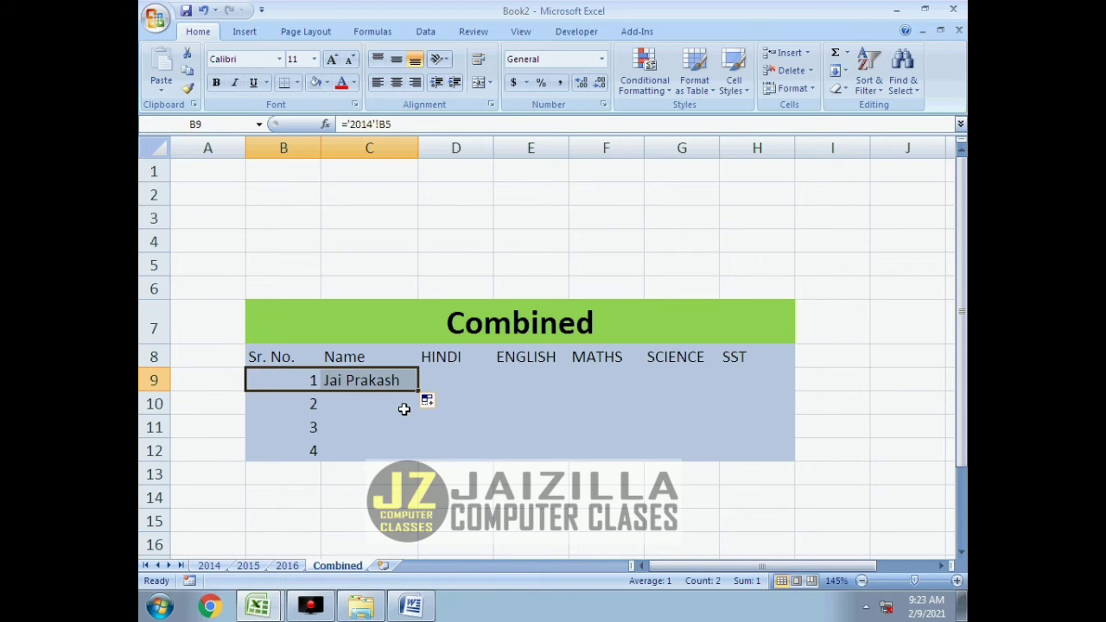
click(388, 383)
click(426, 399)
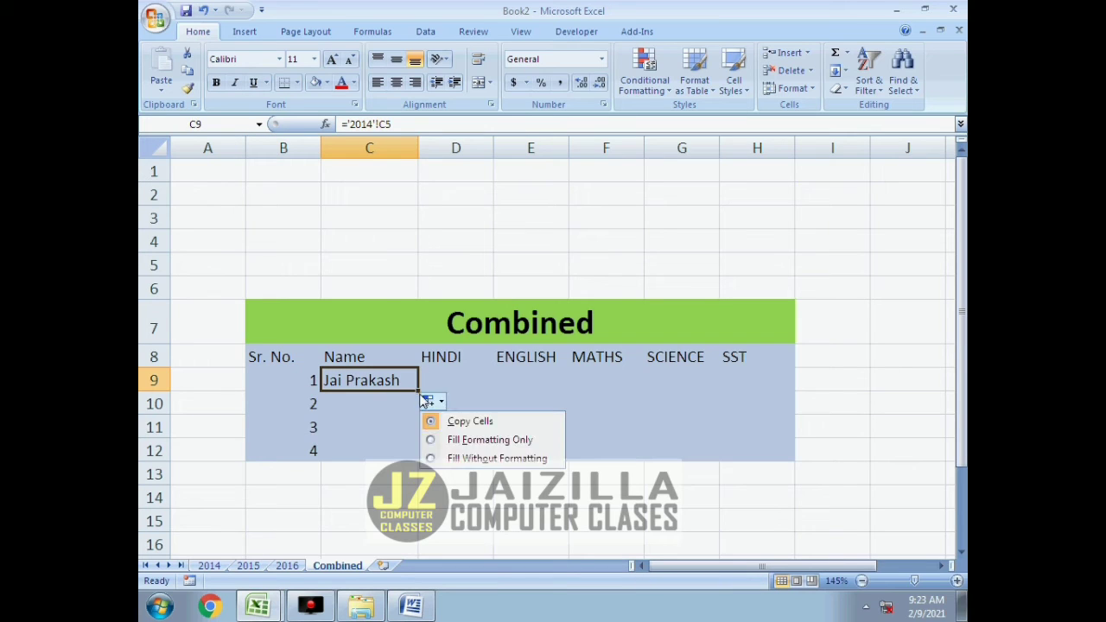
click(414, 388)
drag(418, 394, 407, 460)
click(405, 478)
In D9 of the Combined sheet, add up the first student's HINDI marks with ='2014'!D5+'2015'!C3+'2016'!E4.
click(430, 377)
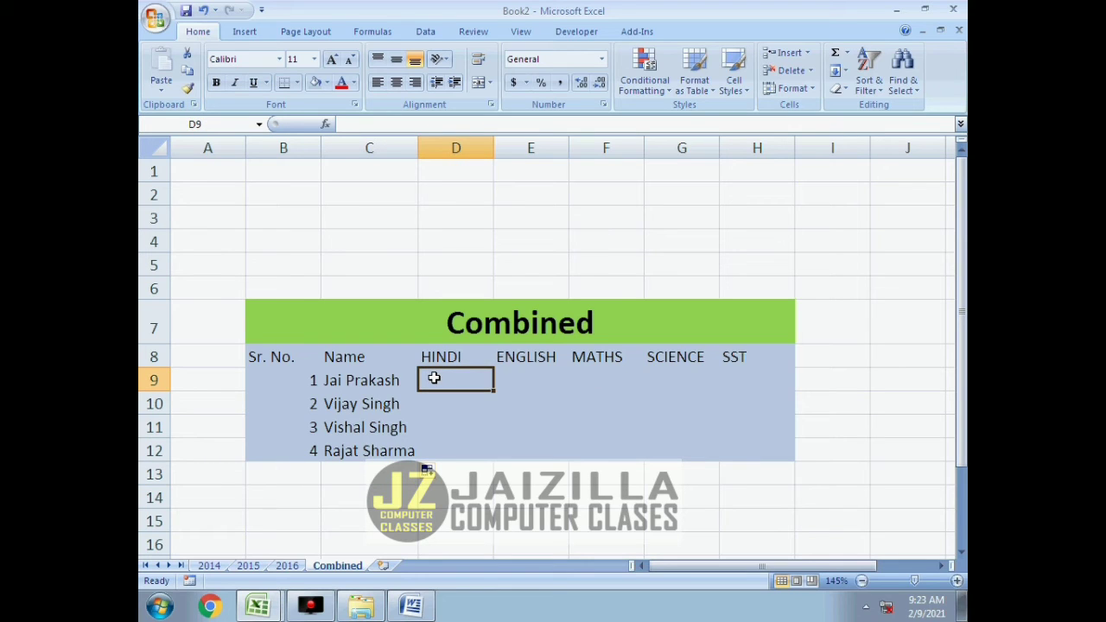
text(=)
click(215, 565)
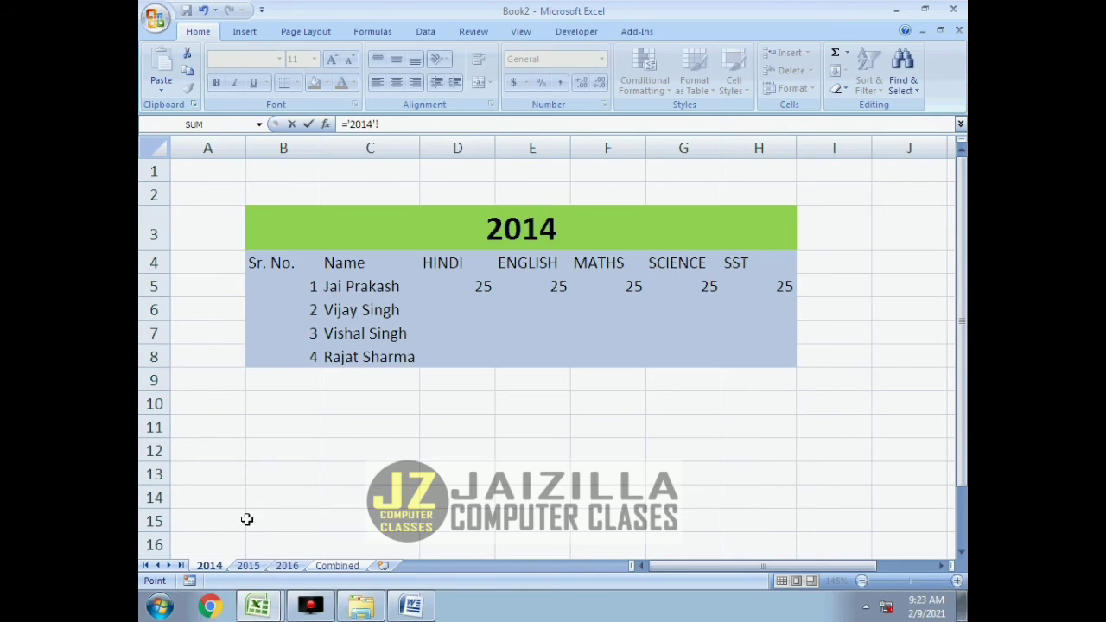
click(444, 291)
text(+)
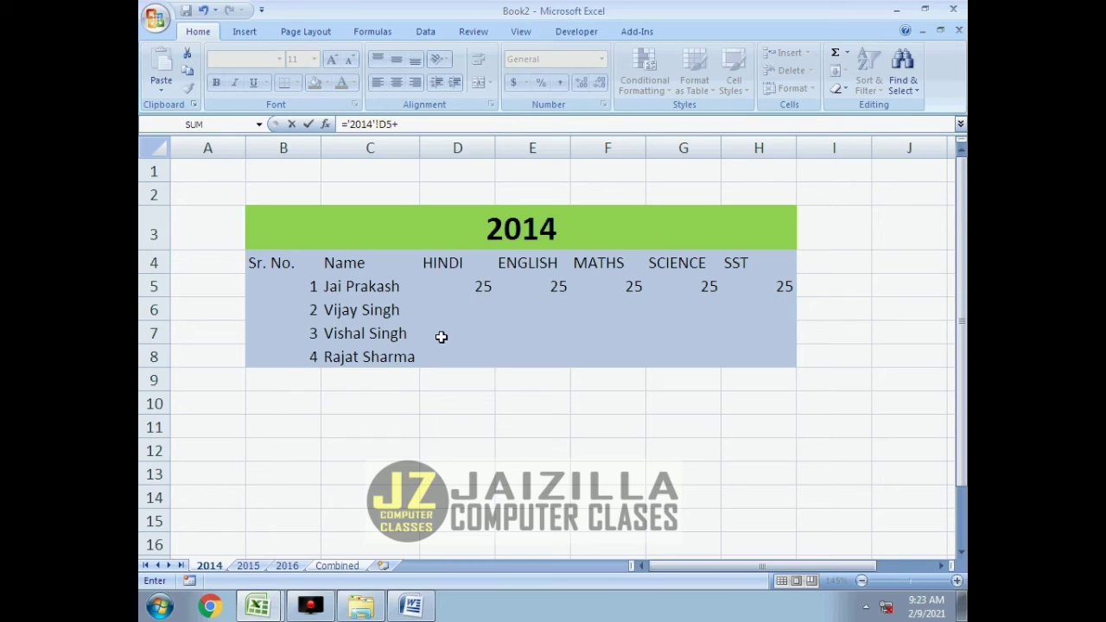
click(248, 565)
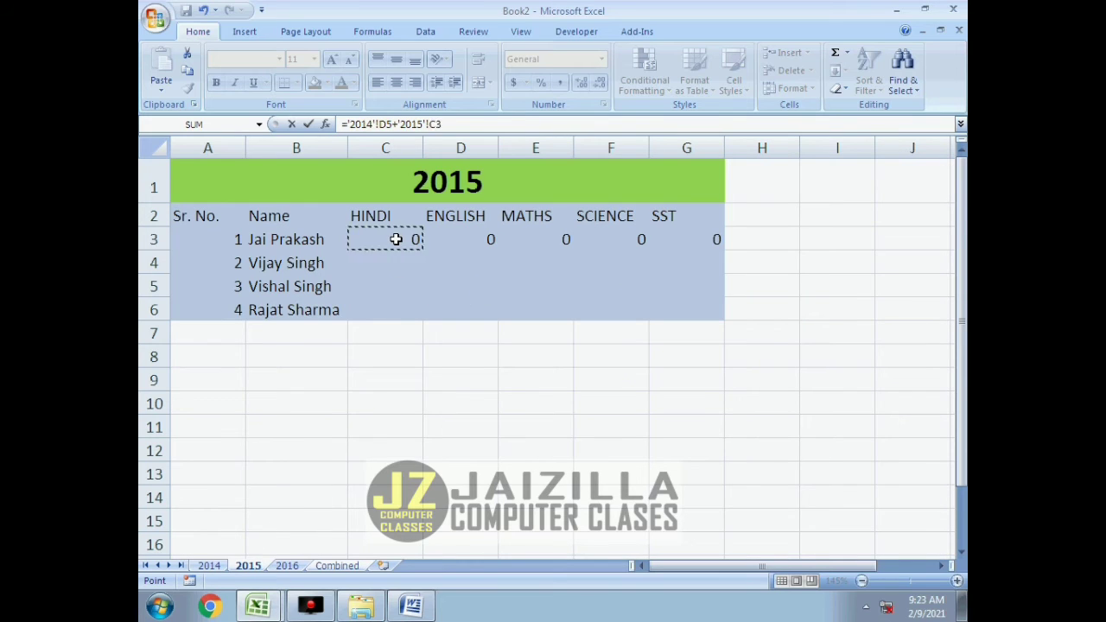
text(+)
click(294, 561)
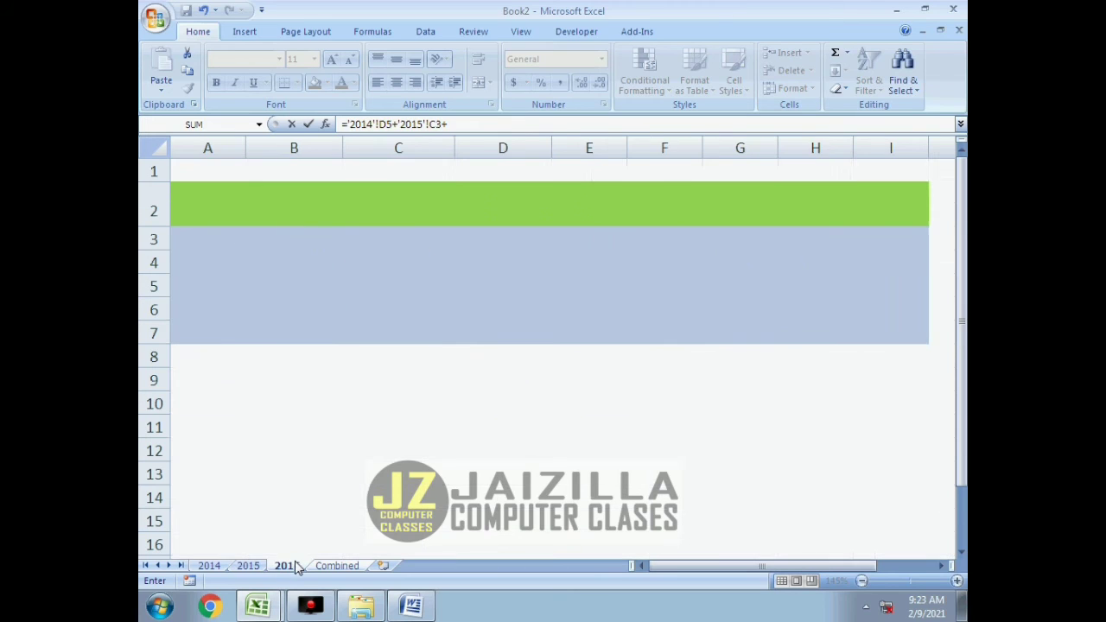
click(596, 268)
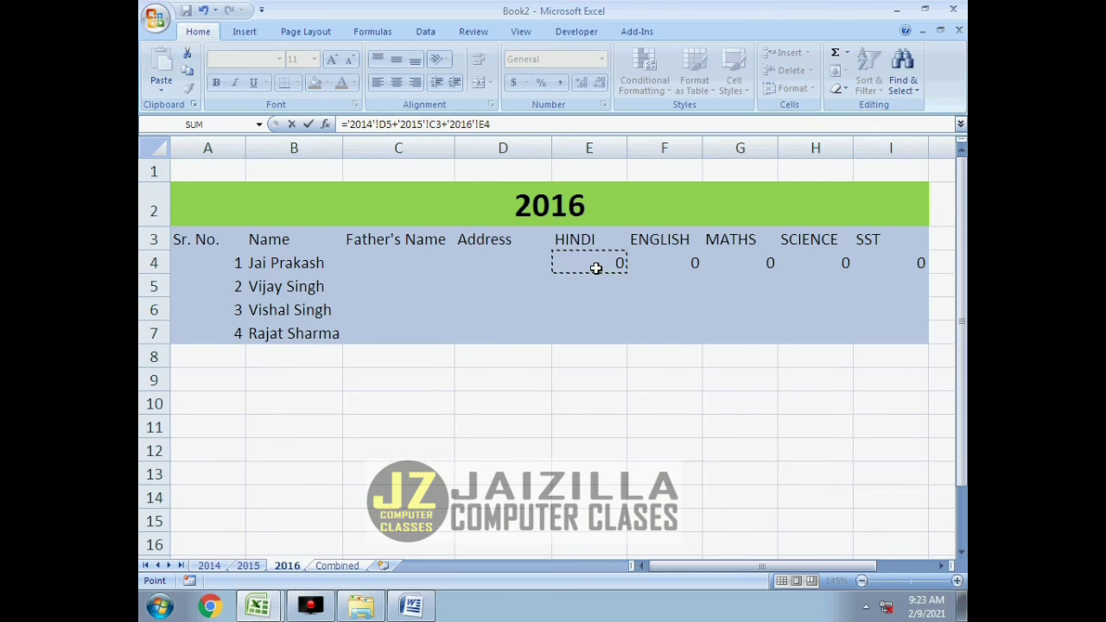
key(Return)
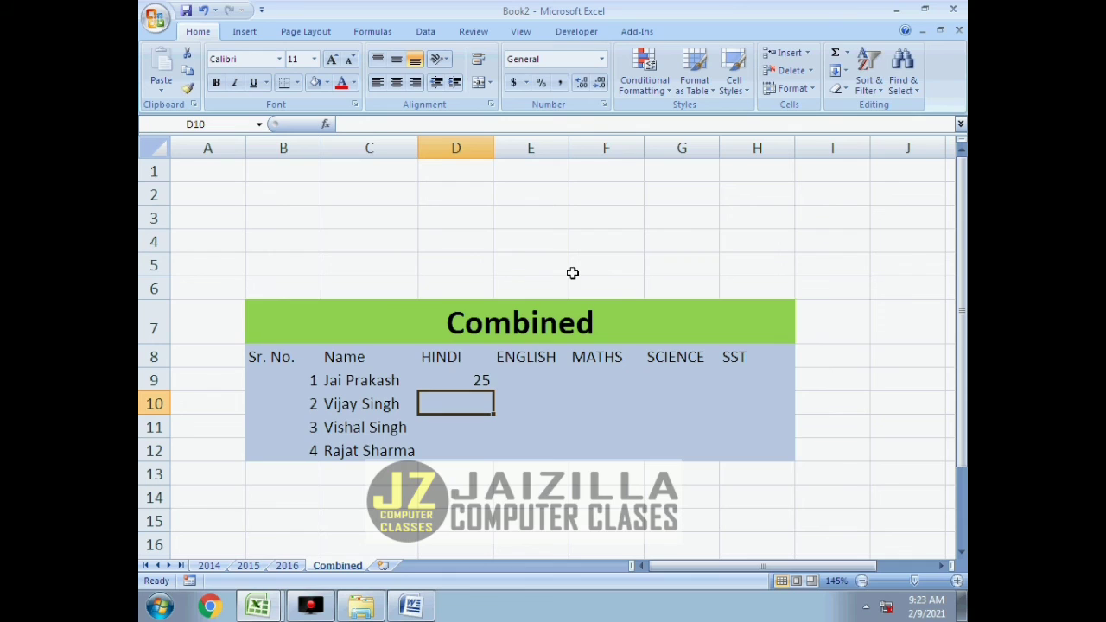
Fill the marks formula from D9 across to column H and down to row 12.
click(489, 378)
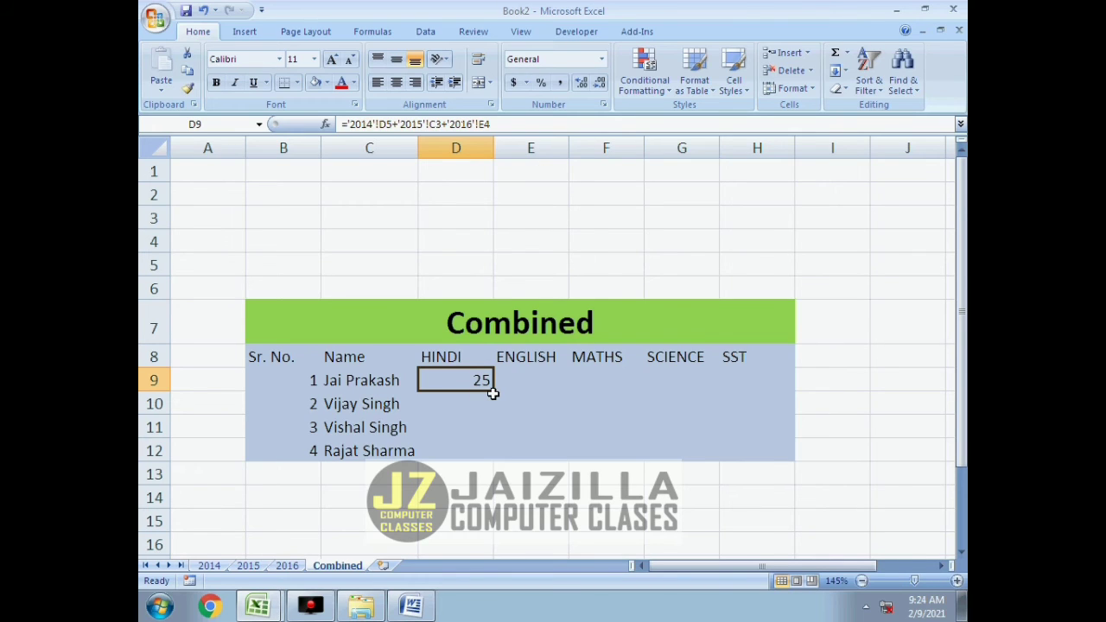
drag(493, 390, 788, 451)
click(709, 472)
Compare the cell references in the D9 formula with the table layouts on the 2014, 2015 and 2016 sheets.
click(463, 372)
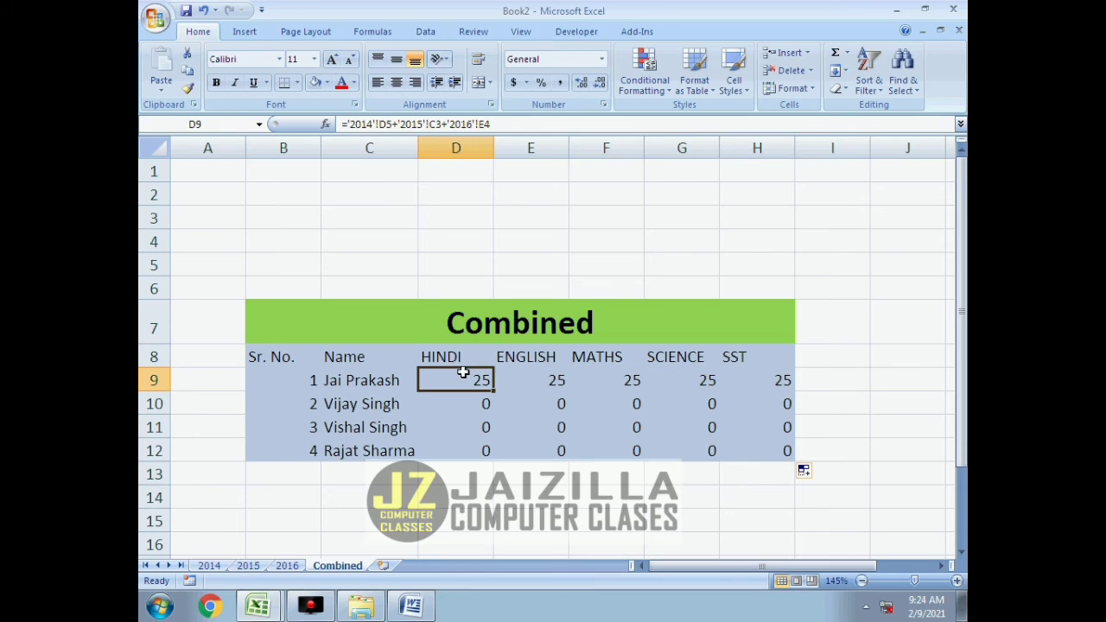
click(209, 565)
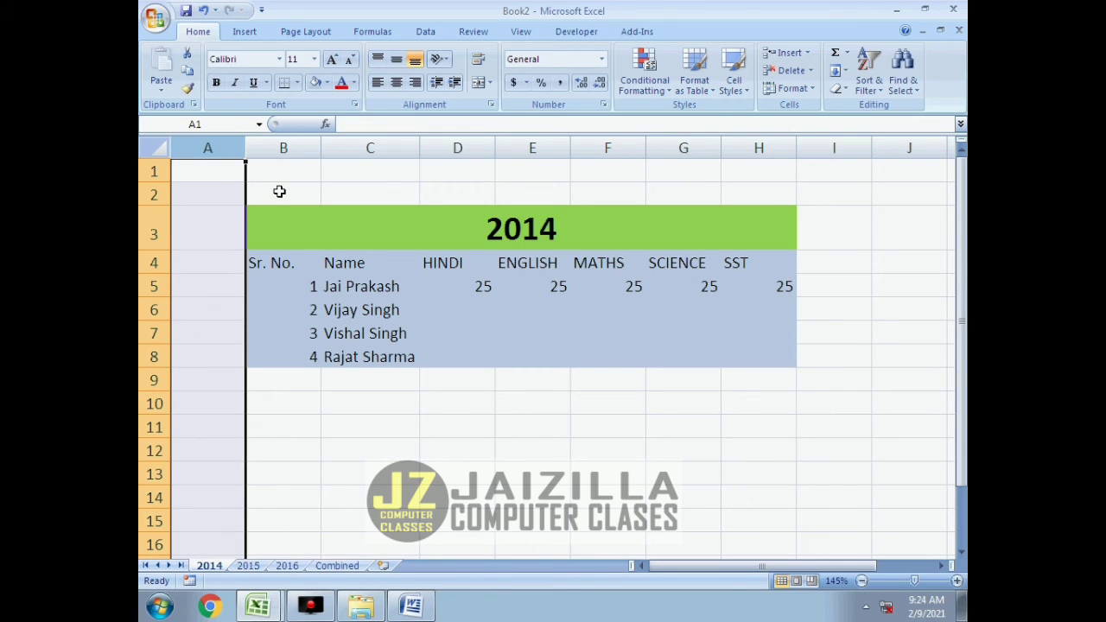
click(248, 565)
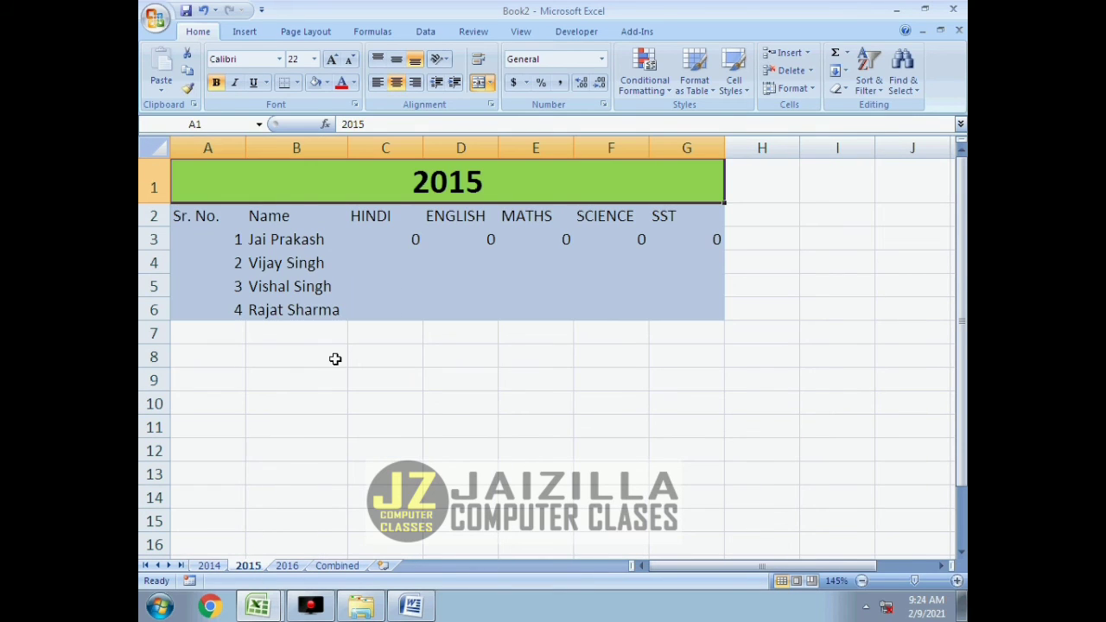
click(287, 565)
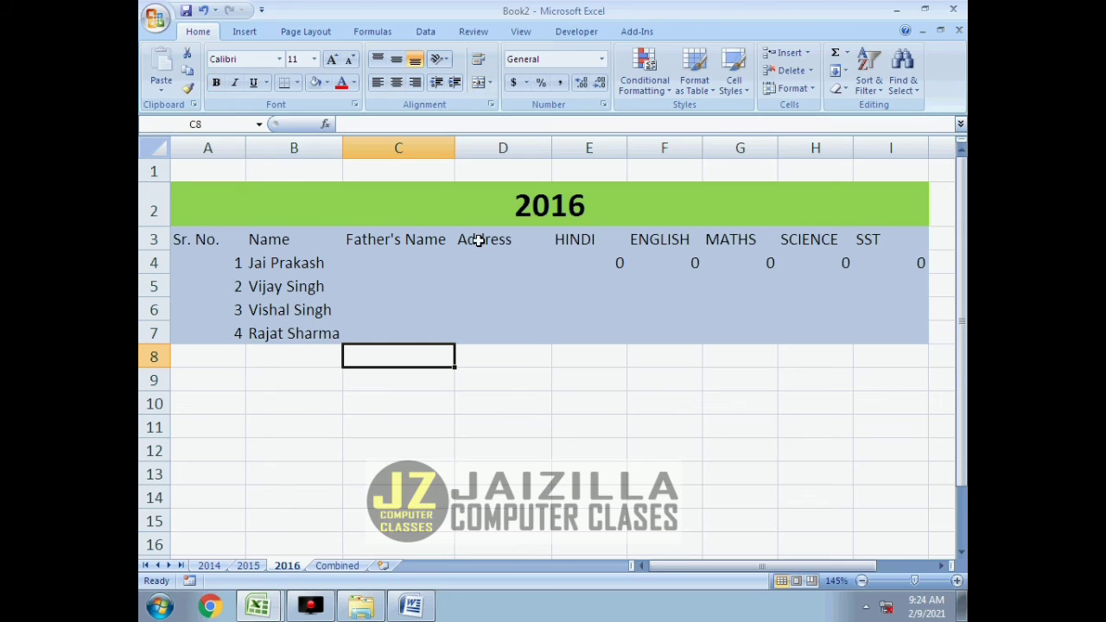
click(336, 565)
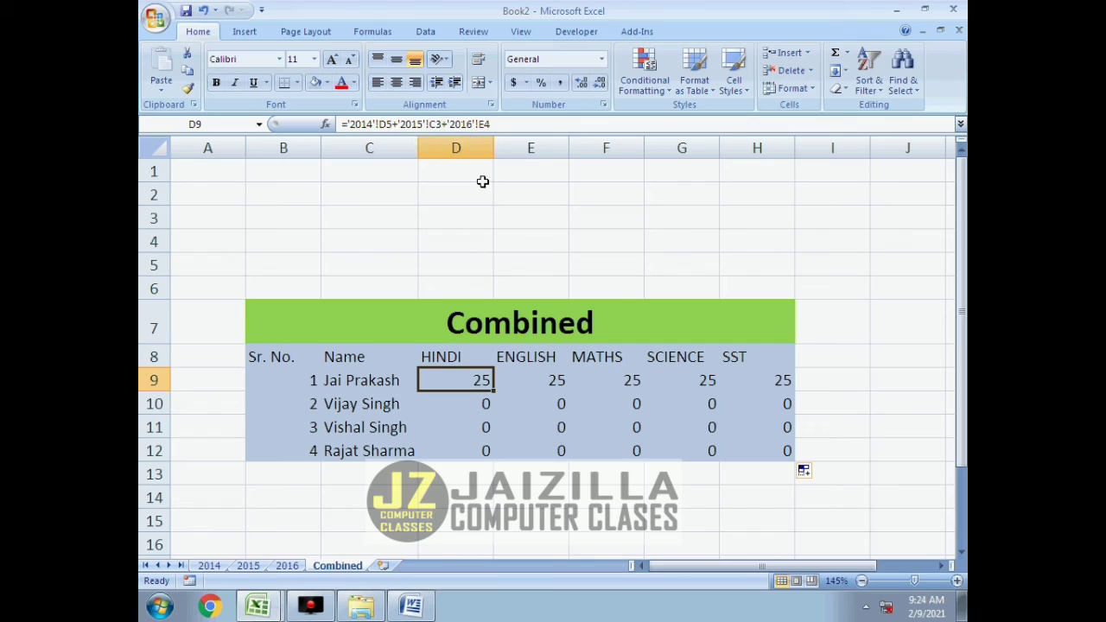
Examine how the sheet references shift in the filled formulas across E9:H9 and down D10:D12.
click(518, 376)
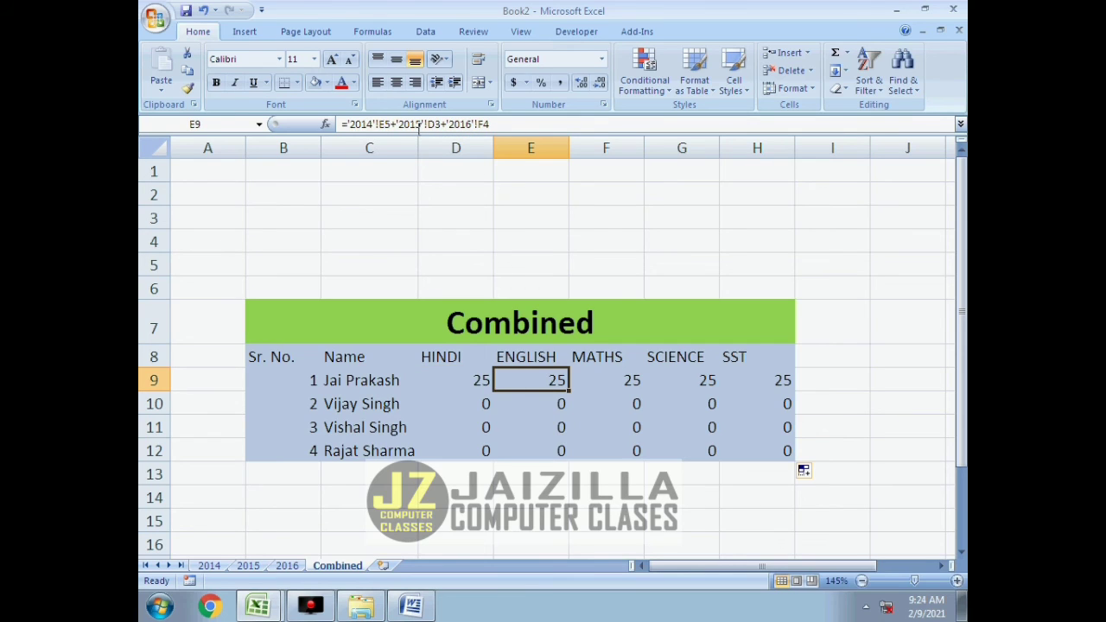
click(591, 380)
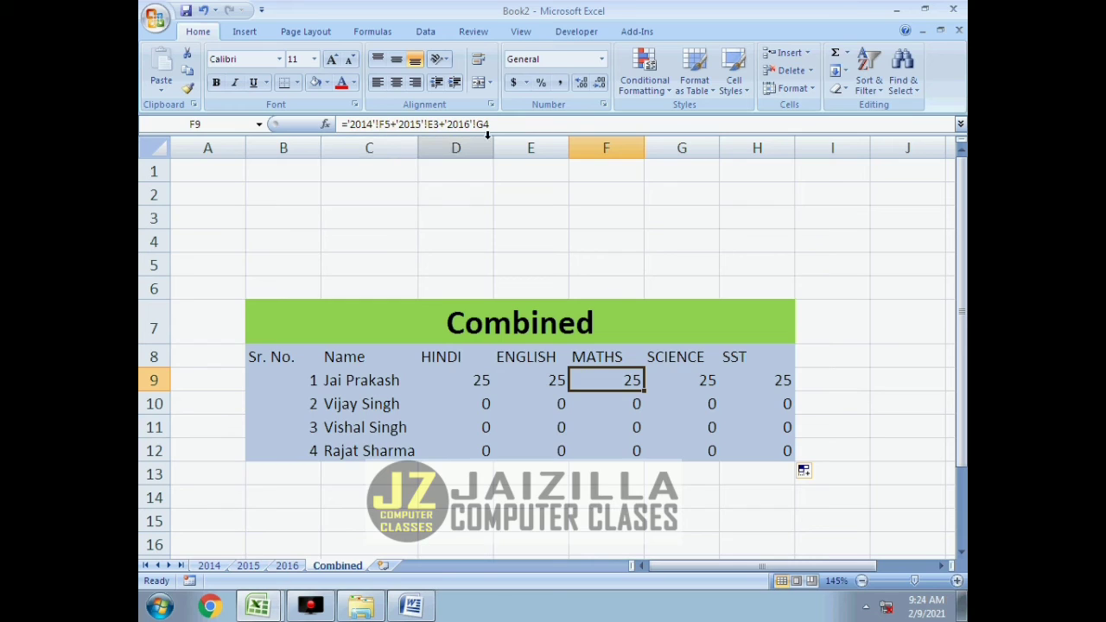
click(677, 385)
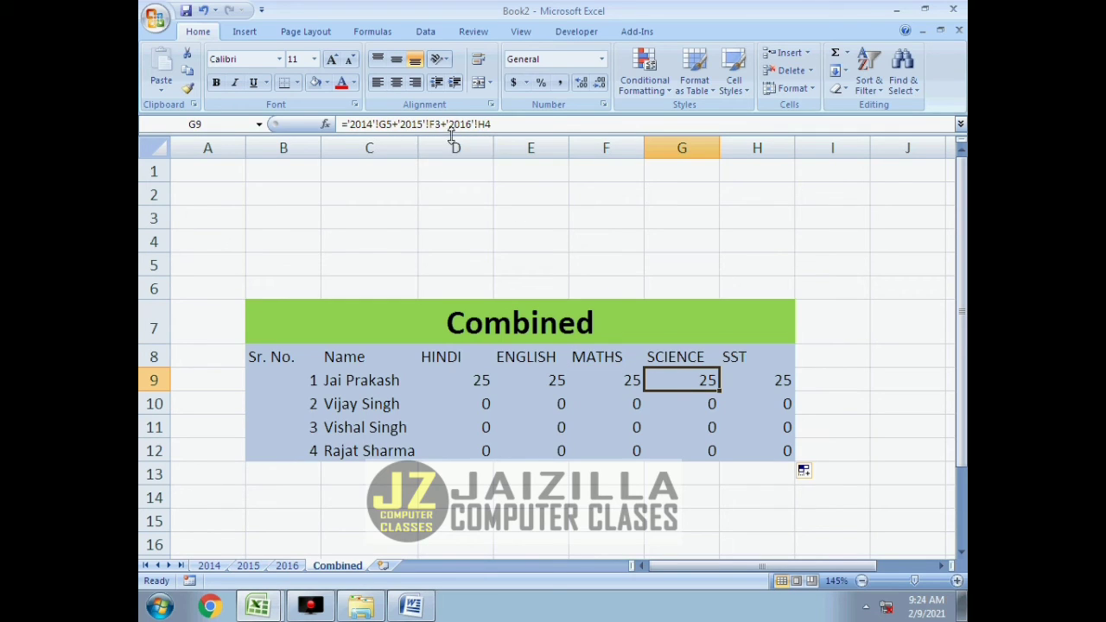
click(755, 380)
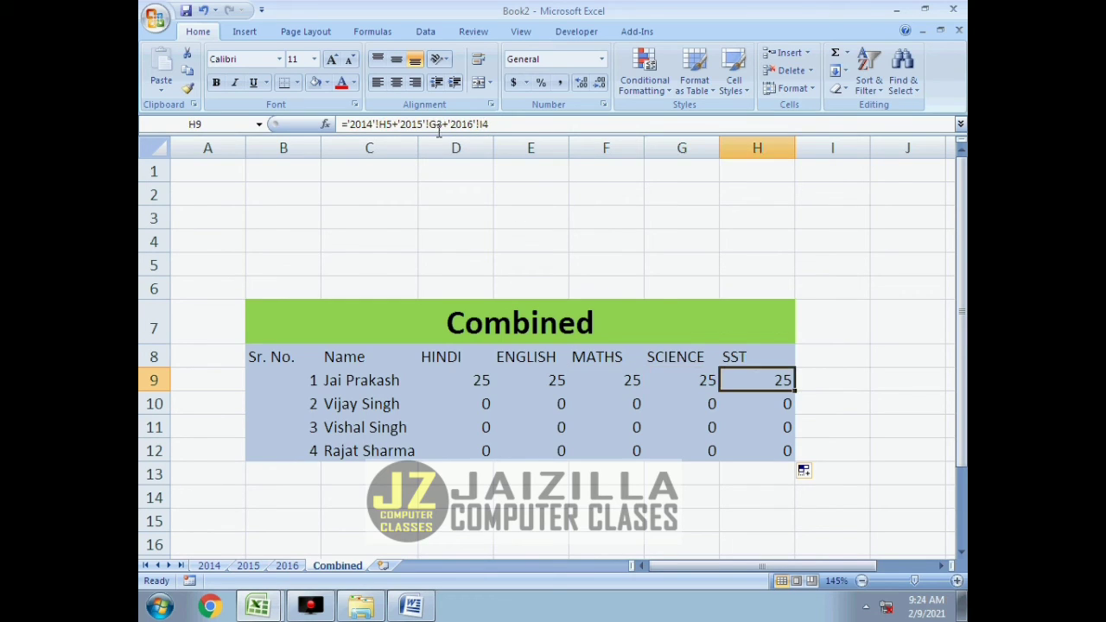
click(459, 402)
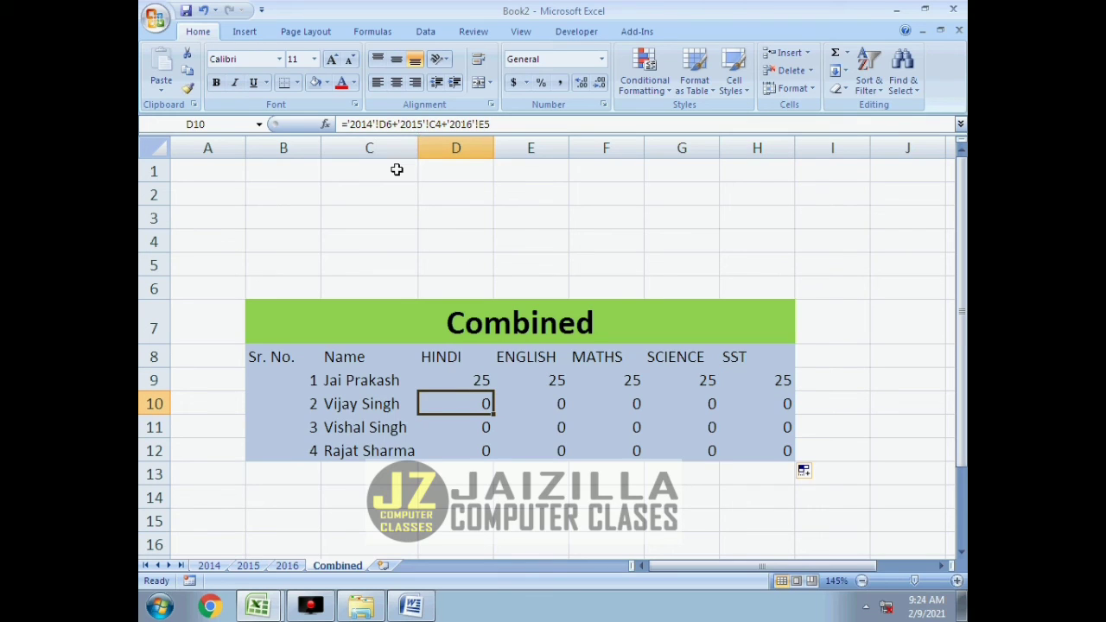
click(463, 386)
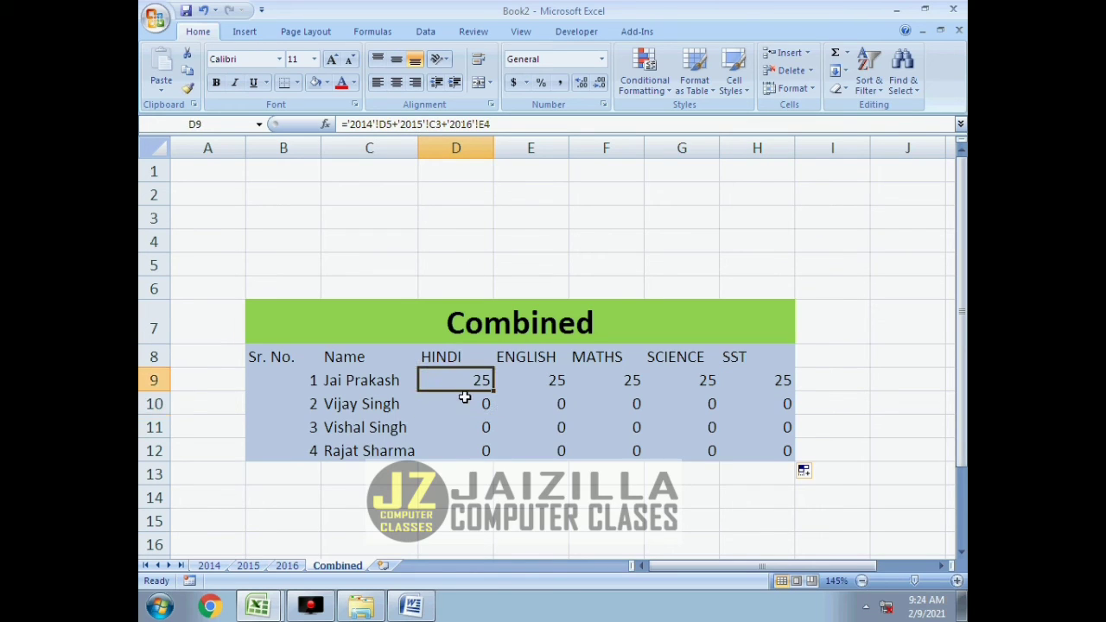
click(464, 398)
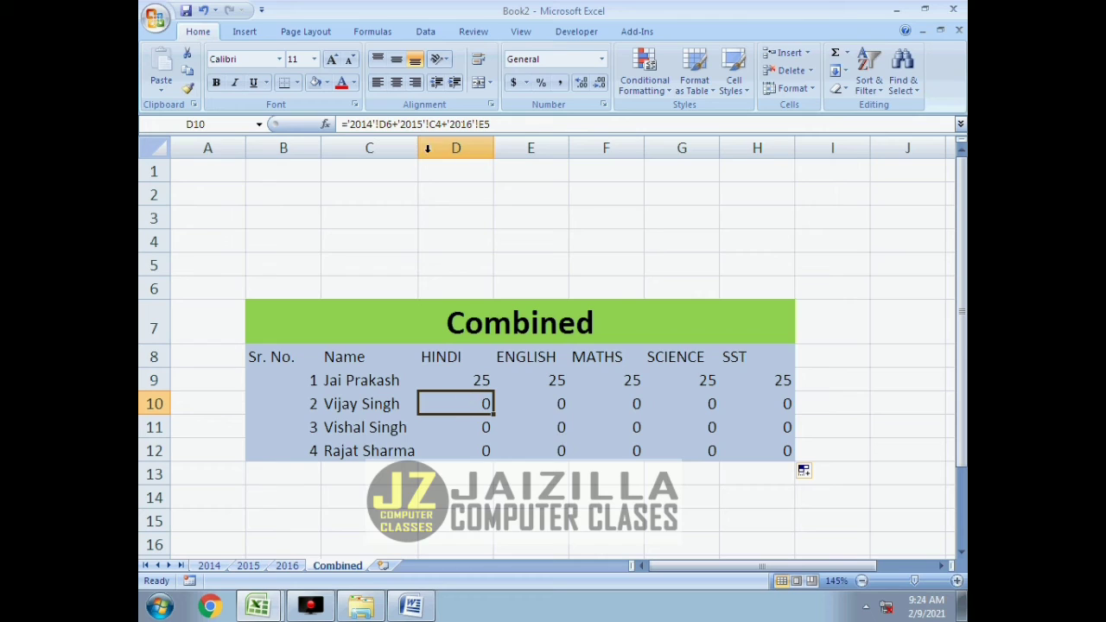
click(453, 422)
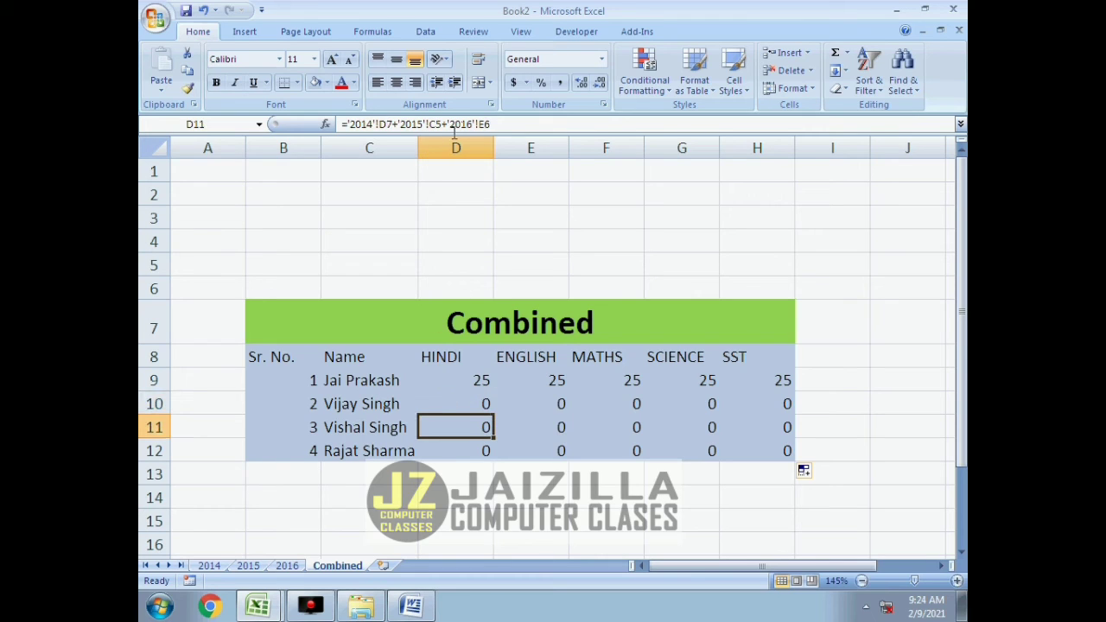
click(463, 445)
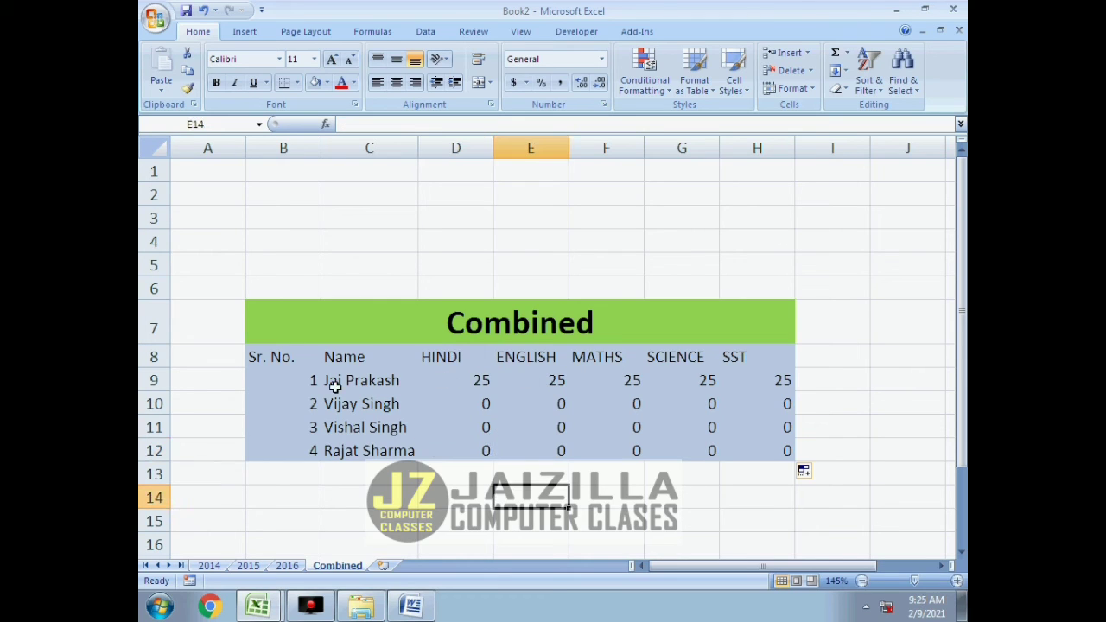
Copy the whole Combined table, B7:H12, including its title row.
click(286, 335)
drag(286, 335, 622, 447)
key(ctrl+c)
Open a new Word document and paste the copied Combined table as a linked Microsoft Office Excel Worksheet Object.
key(super+r)
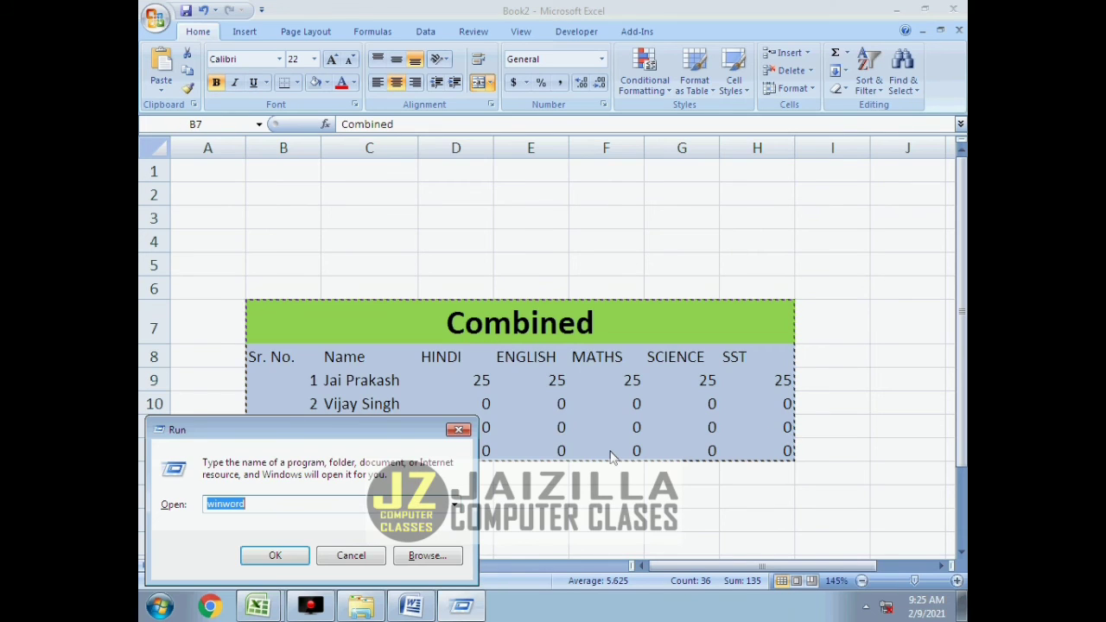
key(Return)
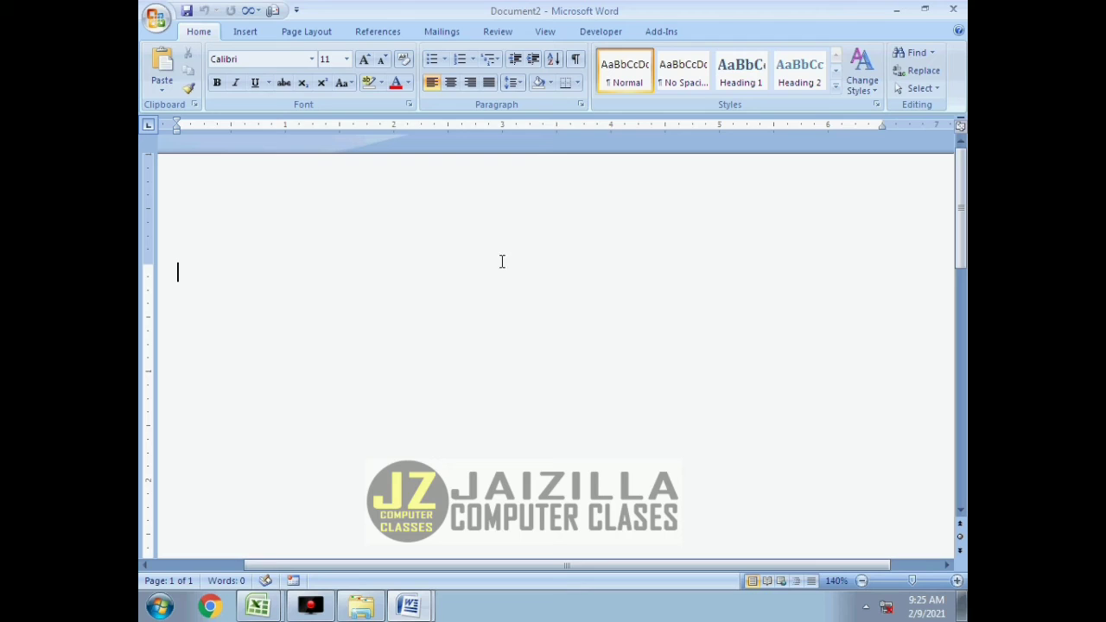
click(162, 84)
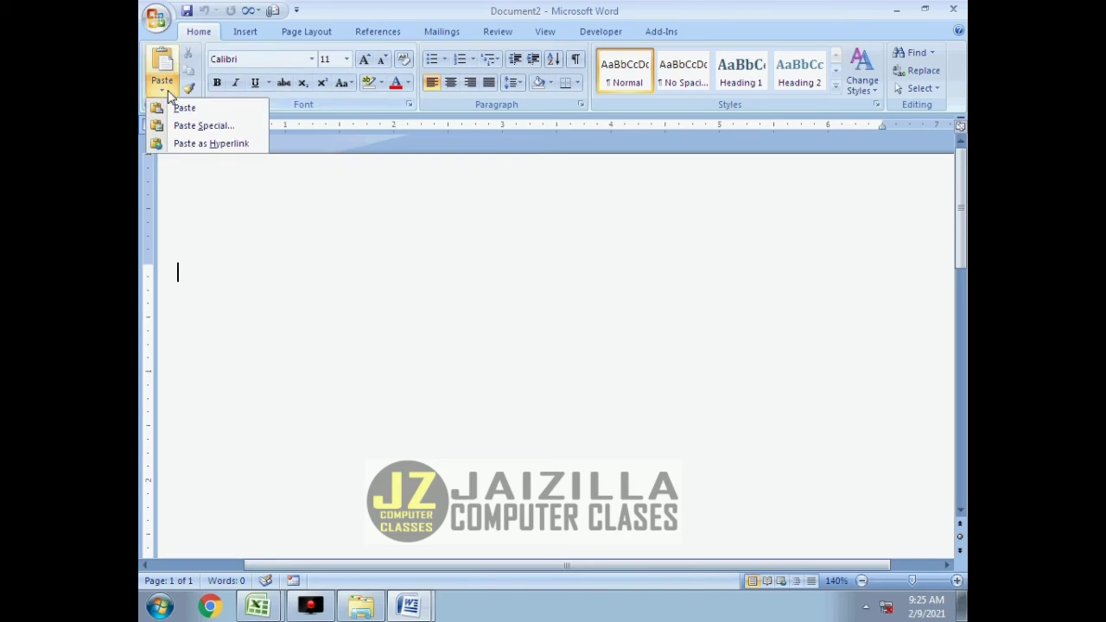
click(181, 124)
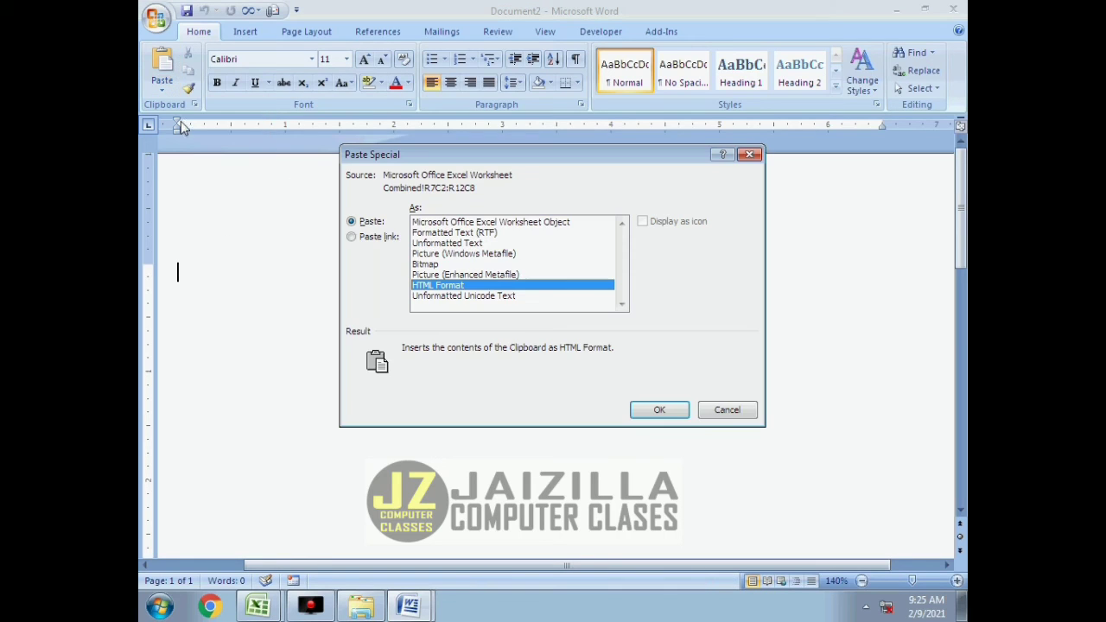
click(477, 223)
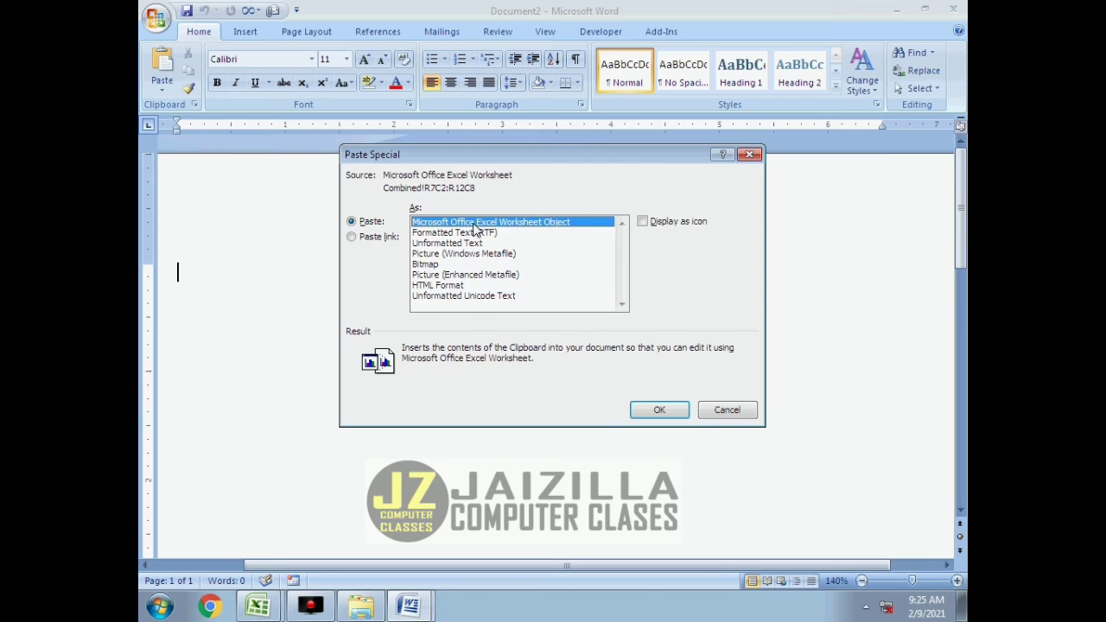
click(350, 238)
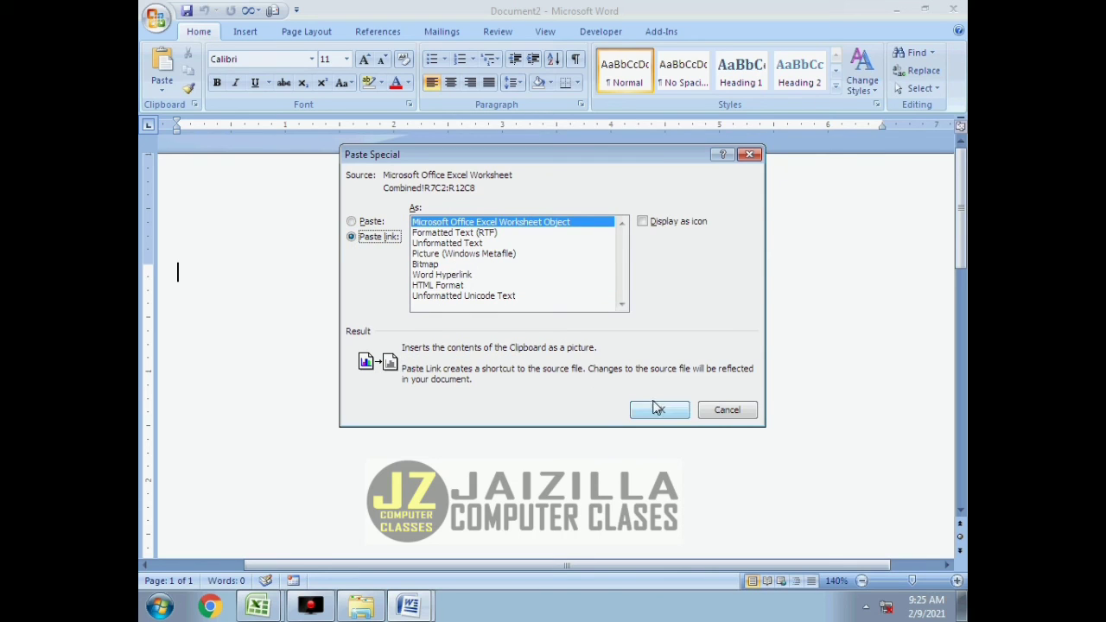
click(657, 408)
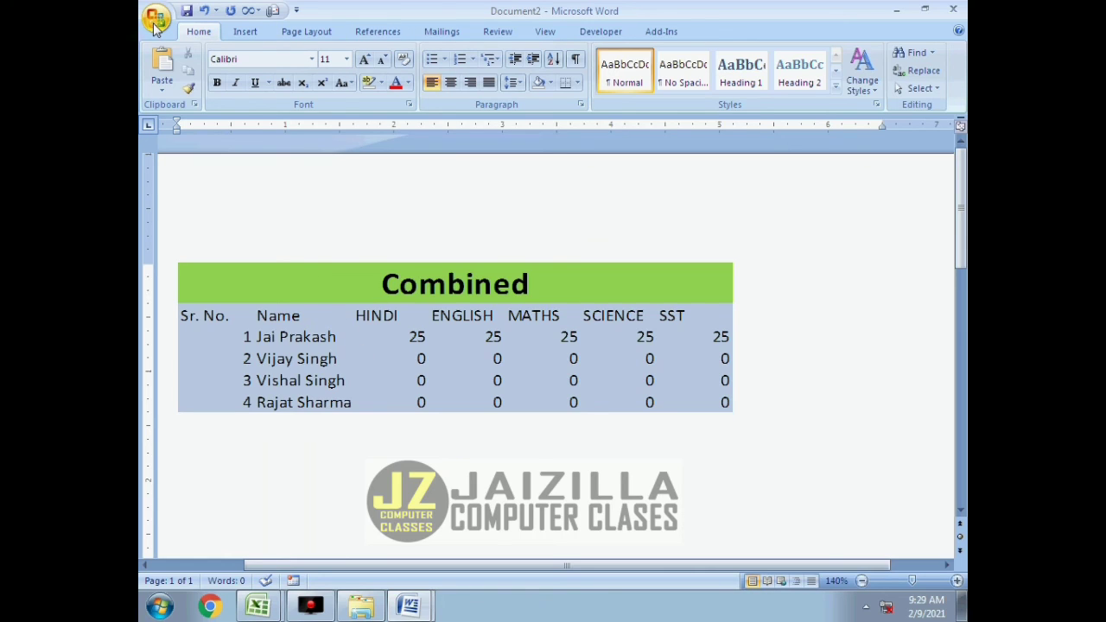
Make sure "Update automatic links at open" is enabled in the General section of Word's advanced options and accept the options.
click(153, 26)
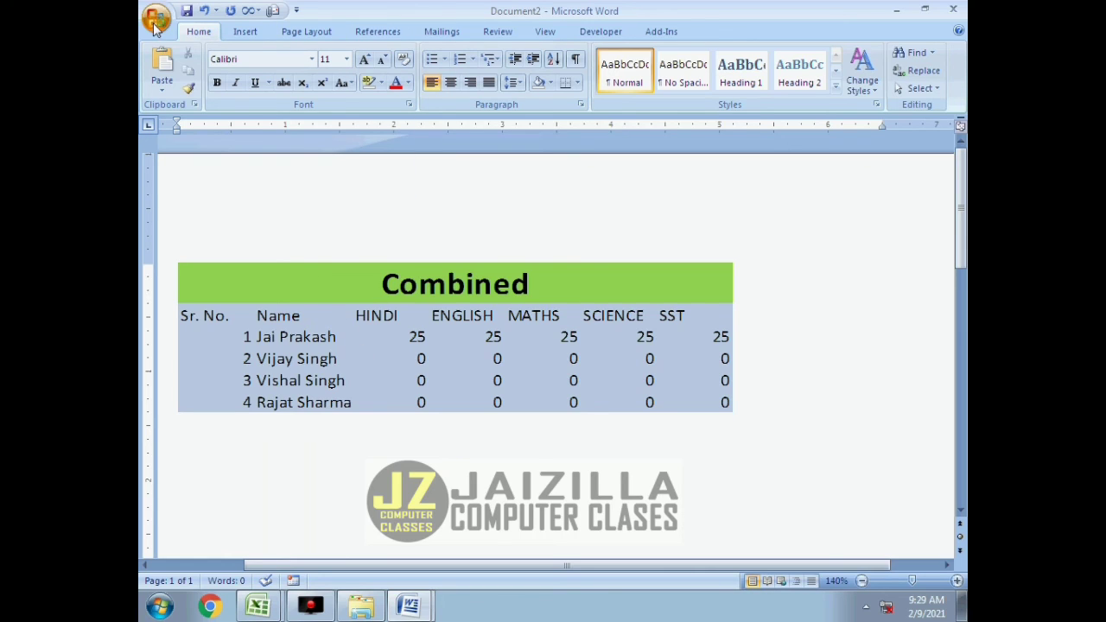
click(359, 375)
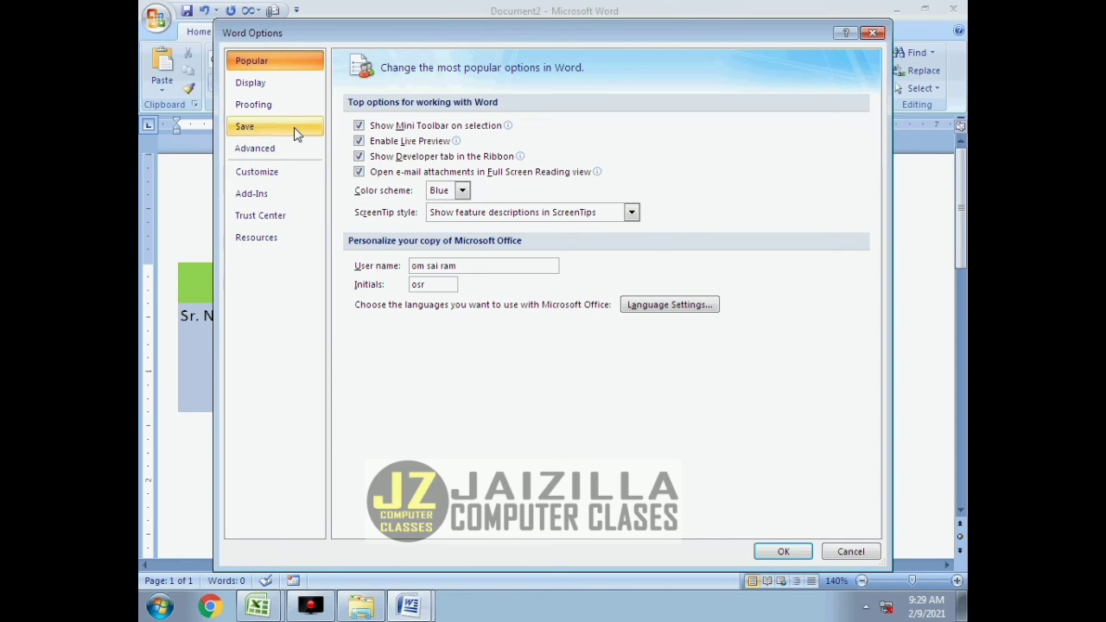
click(269, 156)
scroll(445, 342, down, 5)
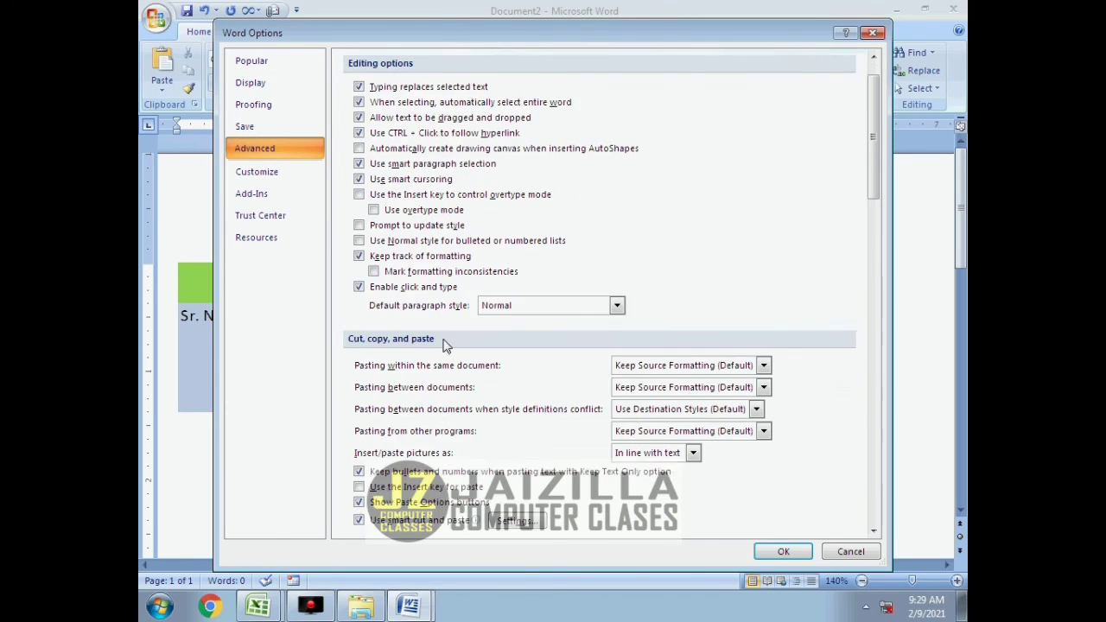
scroll(448, 363, down, 14)
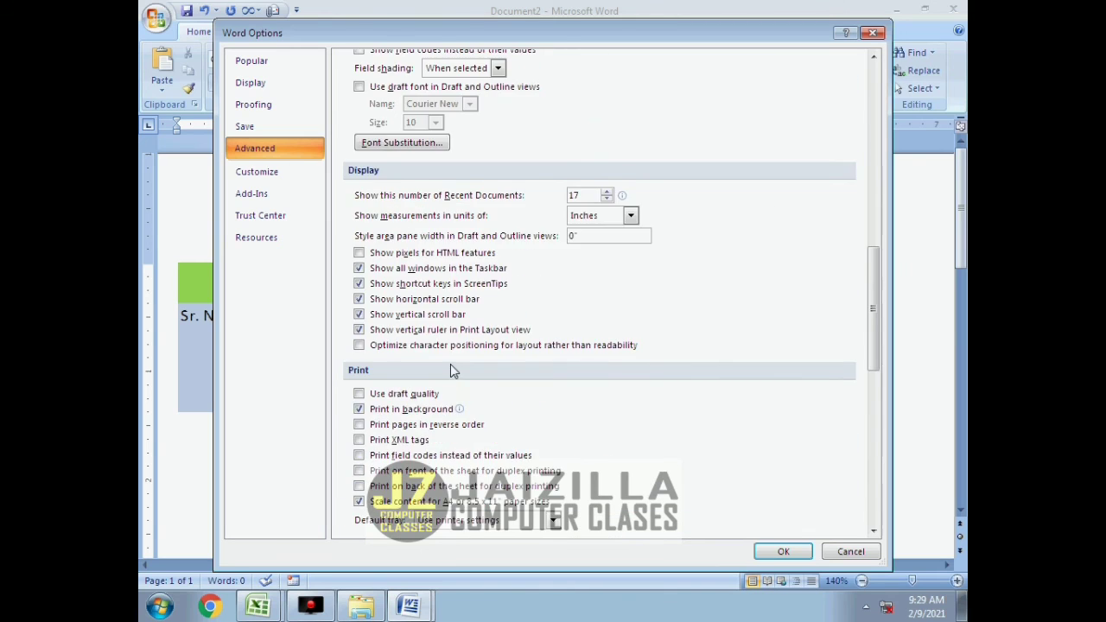
scroll(445, 380, down, 8)
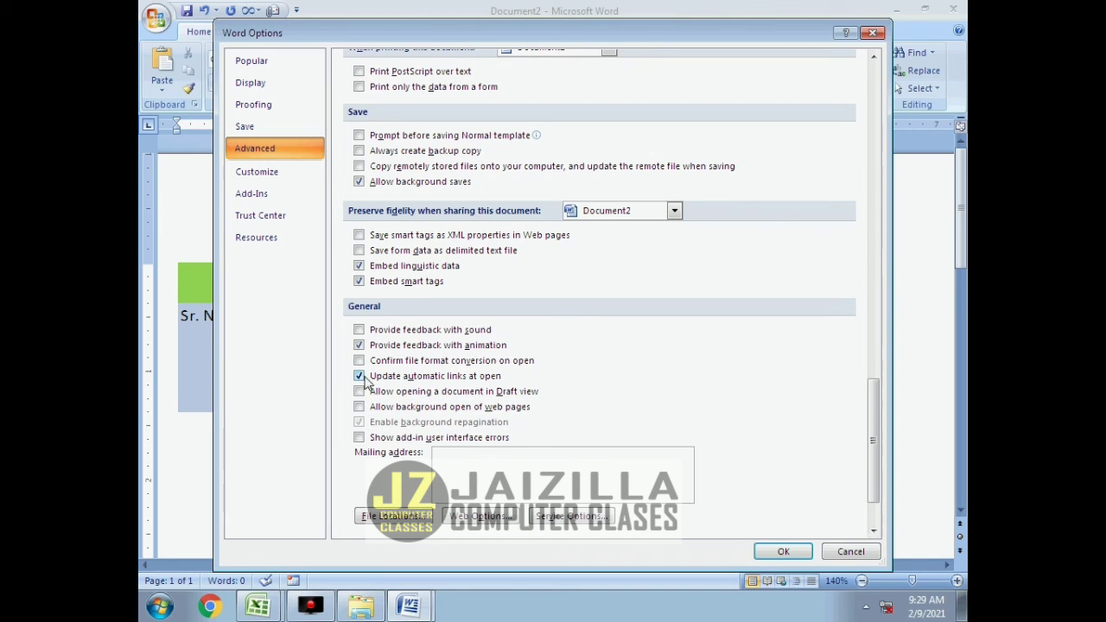
scroll(386, 393, down, 2)
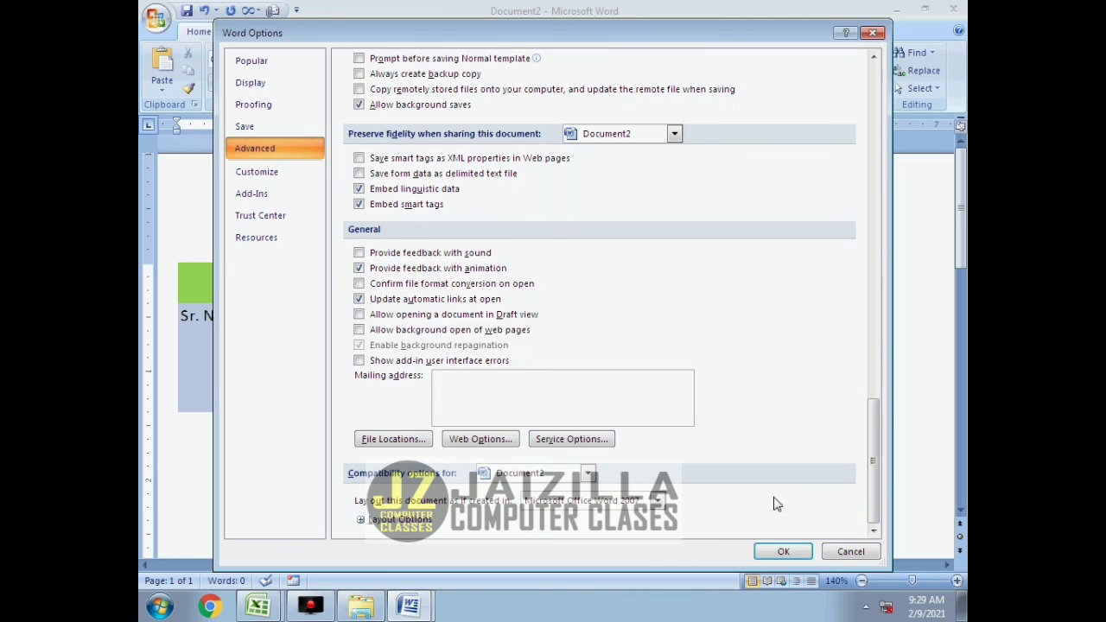
click(360, 298)
click(805, 556)
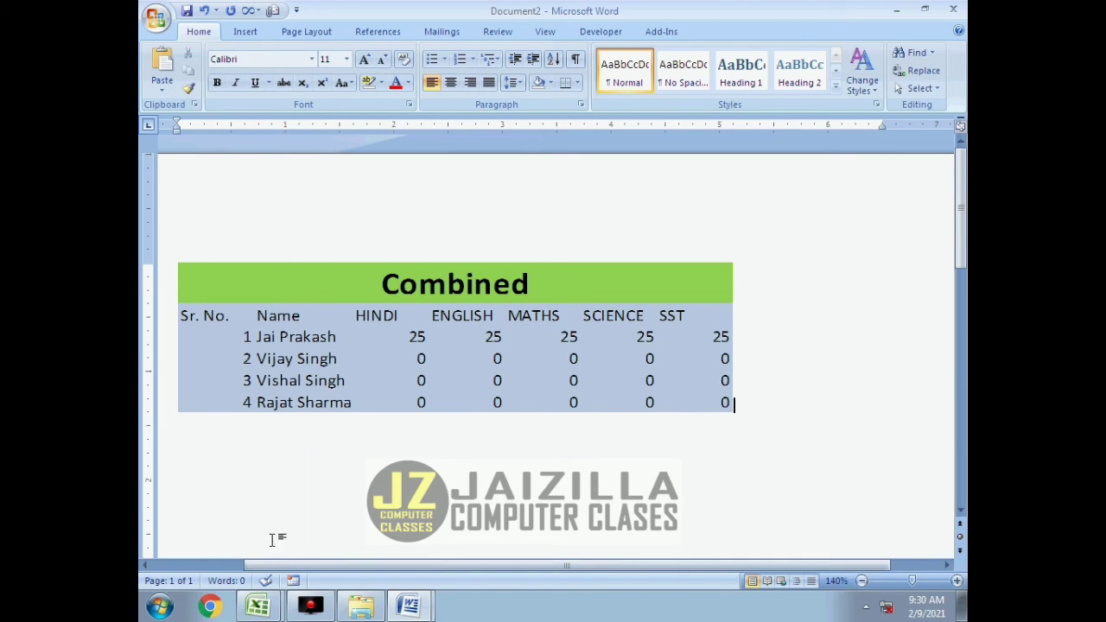
Add the line "Thanks for watching the video" in 18 pt text below the pasted Combined table.
click(289, 484)
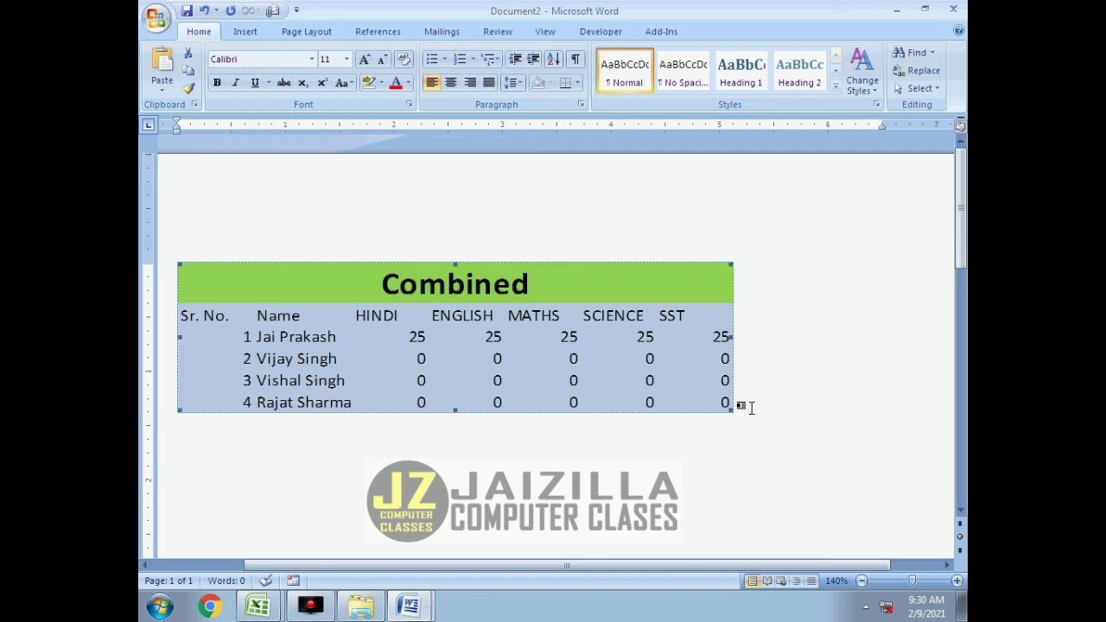
click(745, 407)
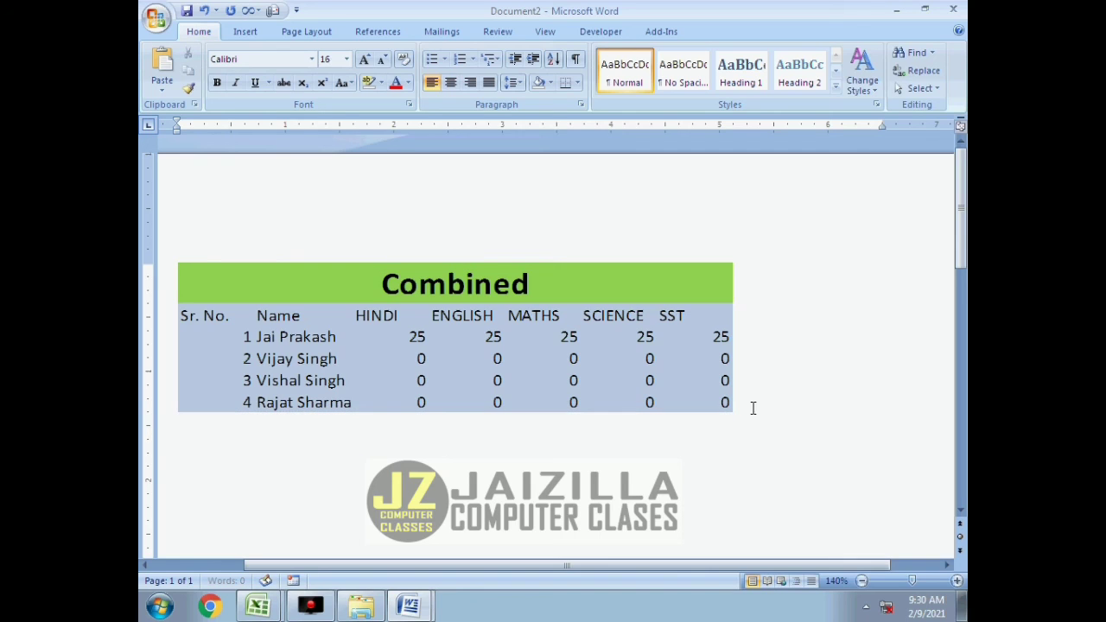
key(Return)
text(Thanks fo)
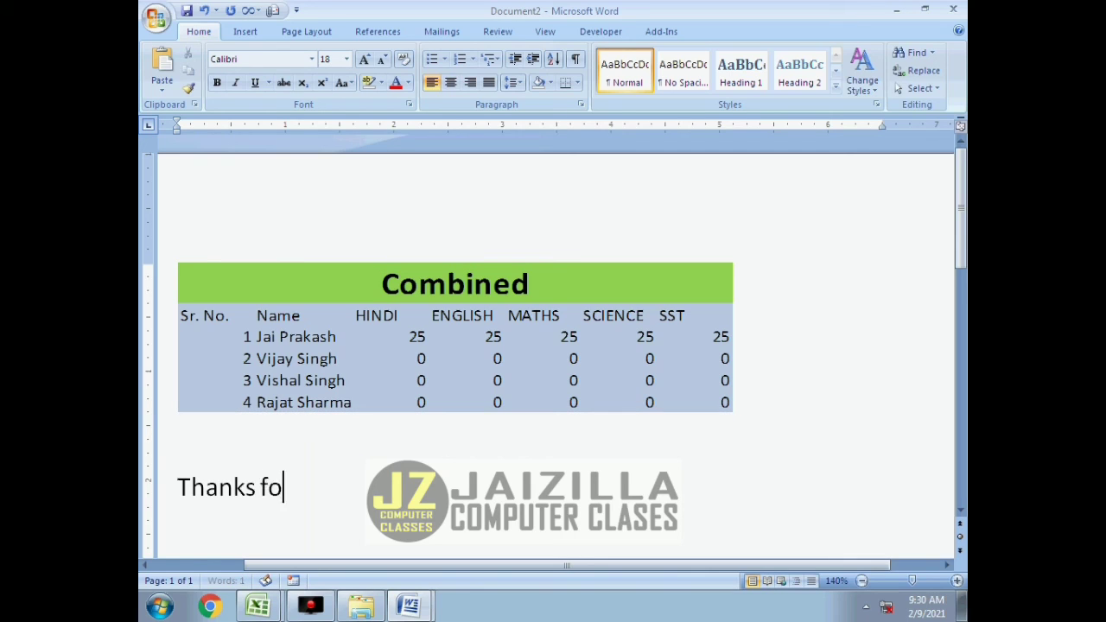
text(r wat)
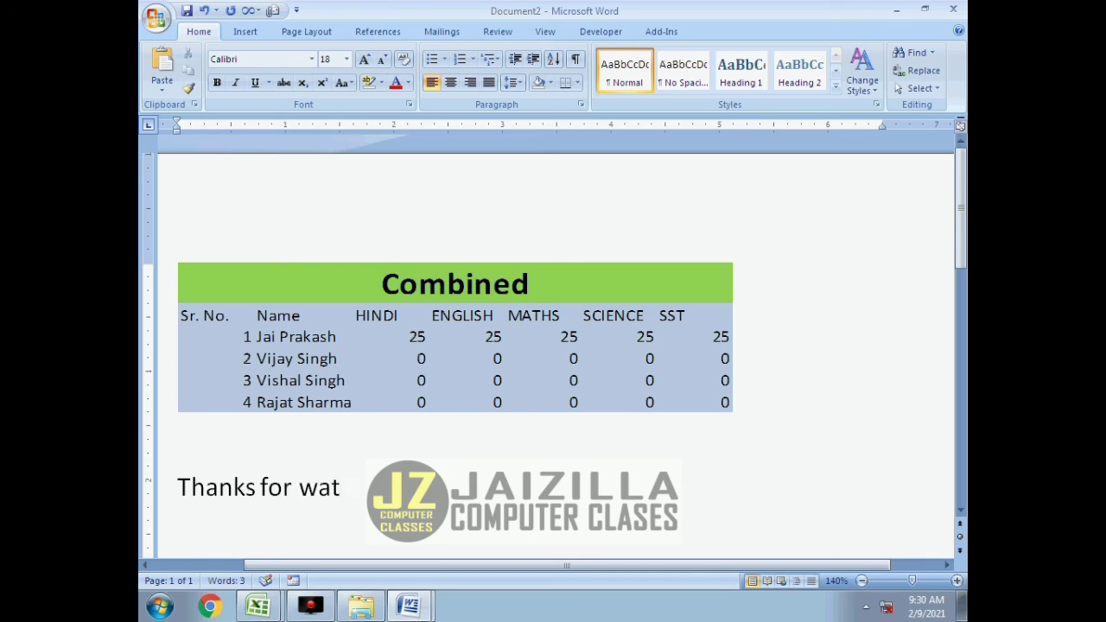
text(ching the vi)
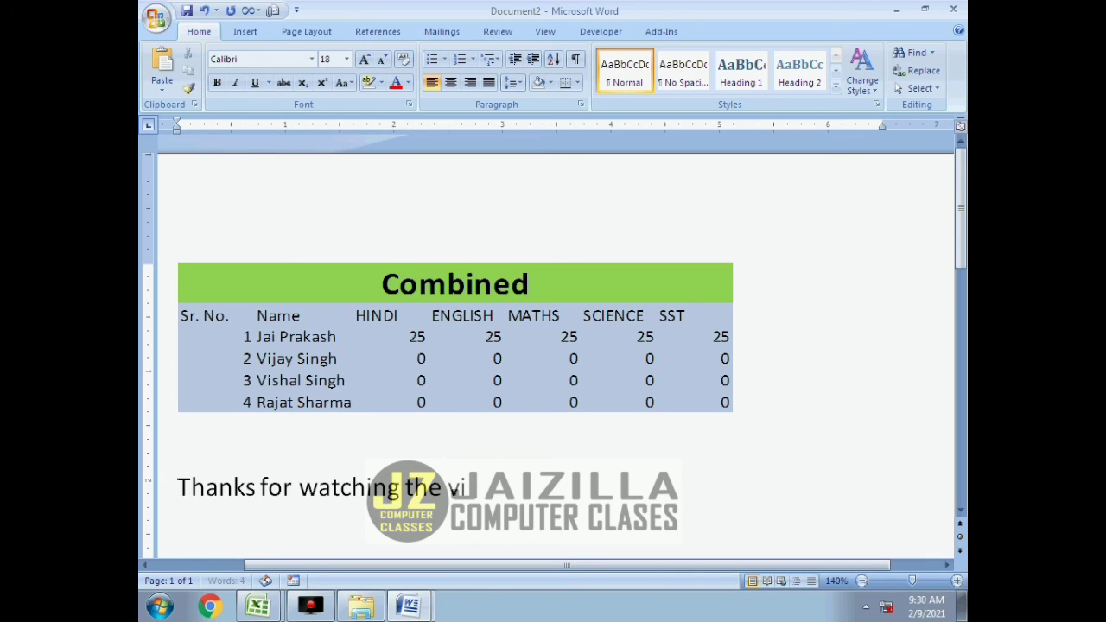
text(deo Be the bes)
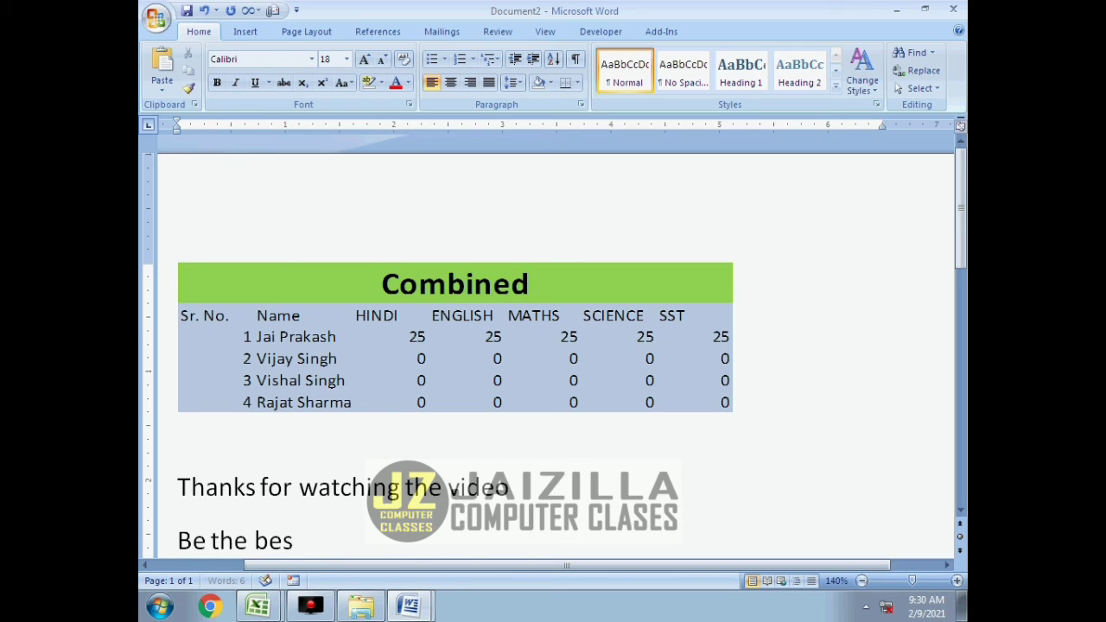
text(t of yourself)
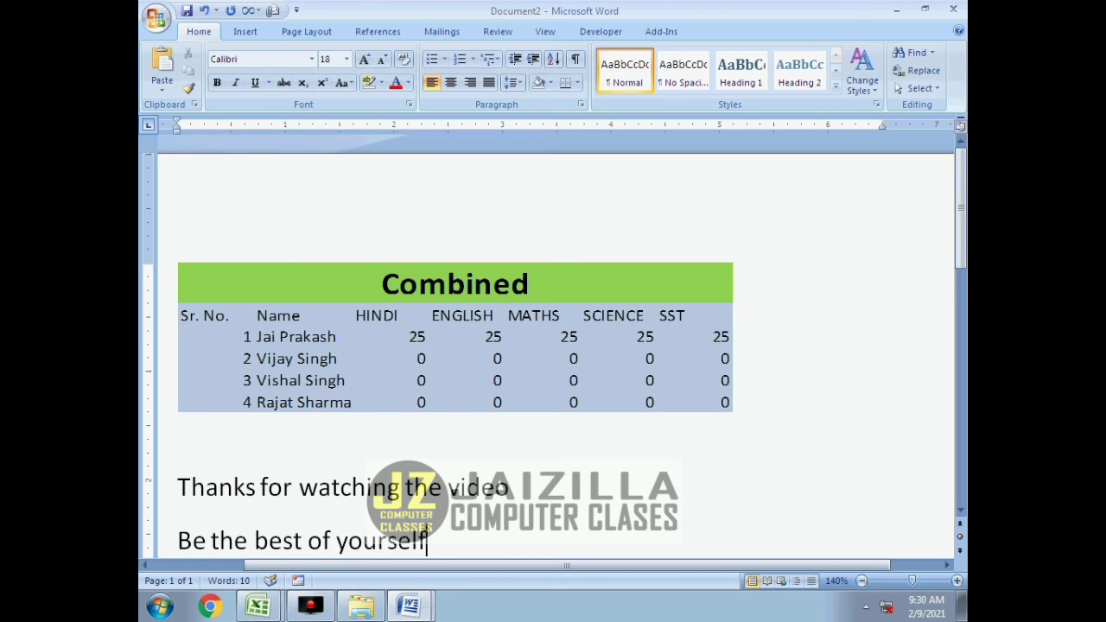
Review the finished text, and bring the other open Word document, Document1, to the front.
scroll(553, 346, down, 1)
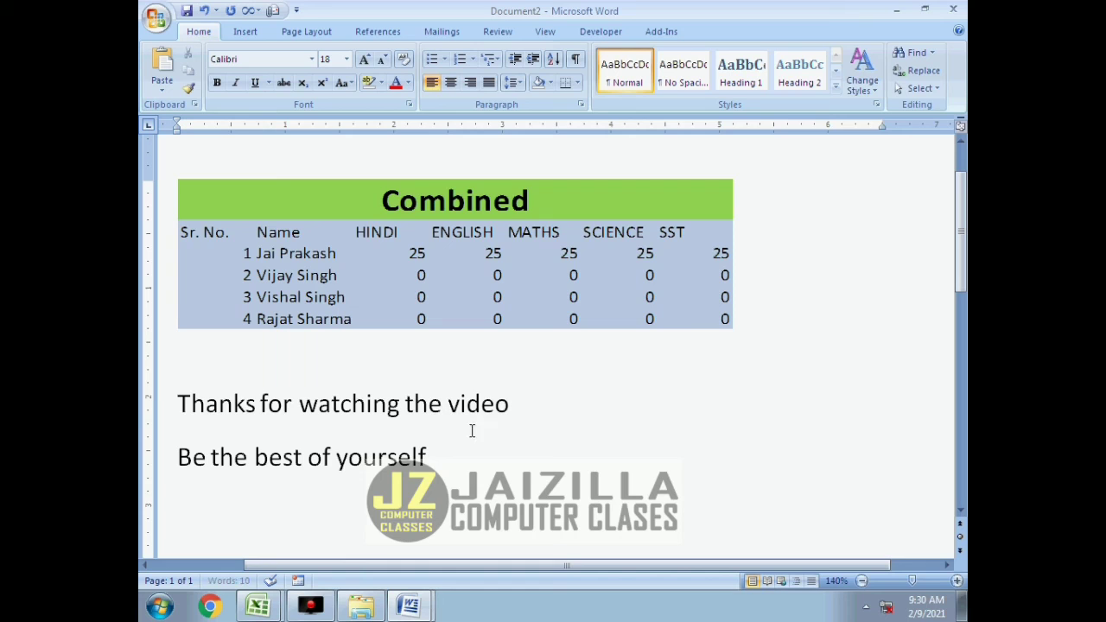
click(413, 607)
click(407, 558)
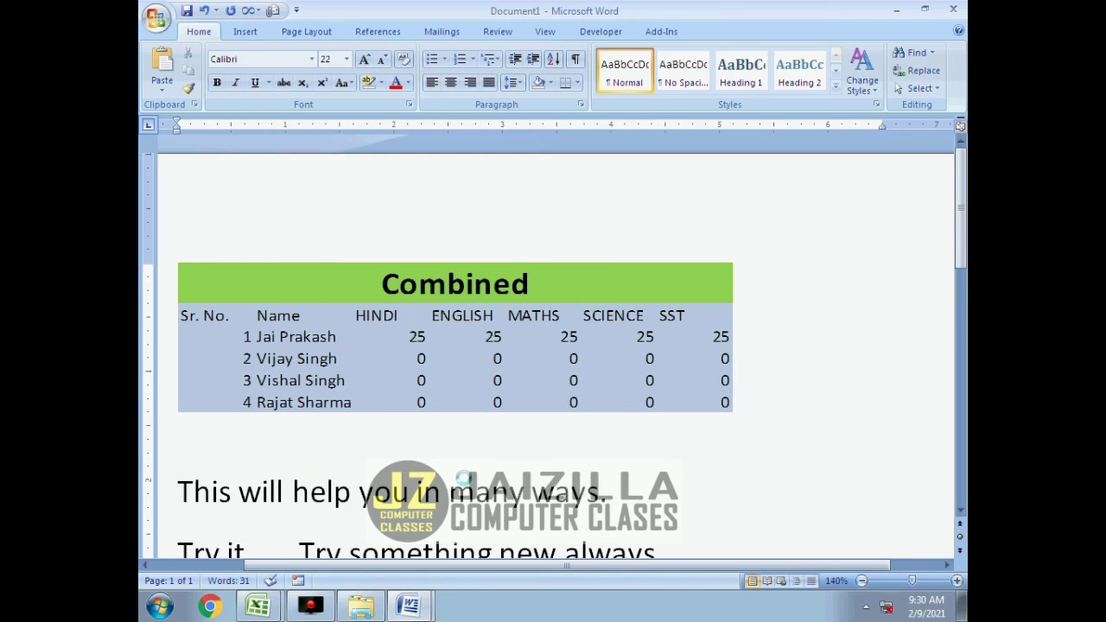